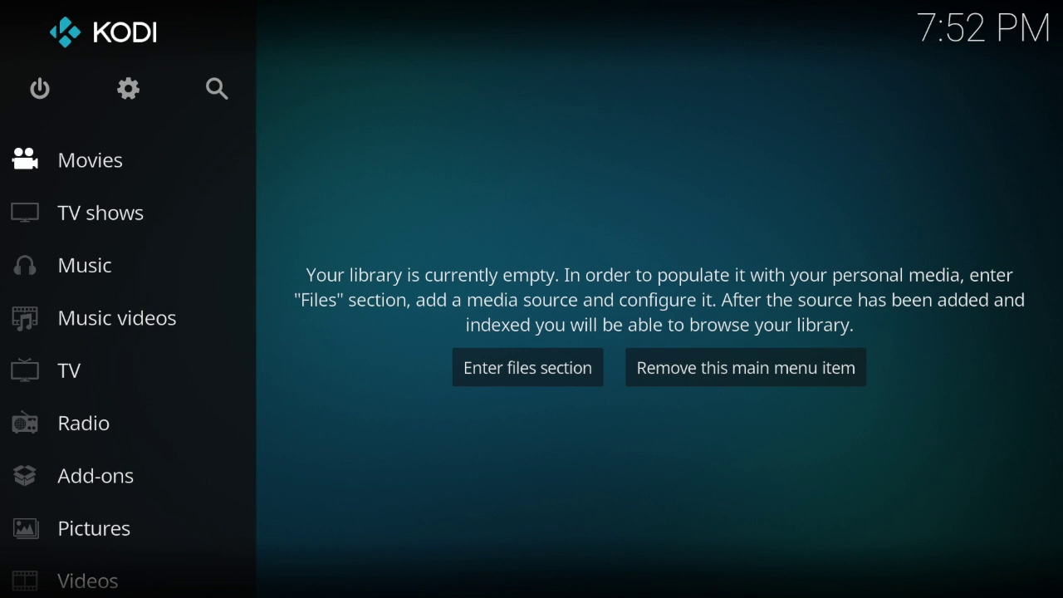
- Move down the Kodi home menu toward the Add-ons section
{"action": "key", "text": "Left"}
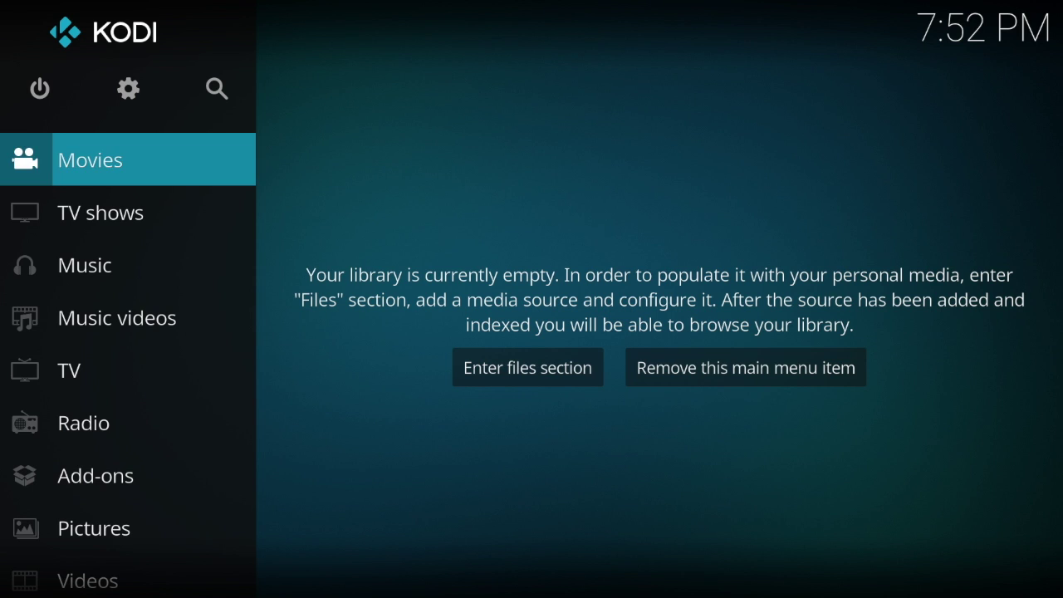
{"action": "key", "text": "Down"}
{"action": "key", "text": "Down"}
{"action": "key", "text": "Down"}
{"action": "key", "text": "Down"}
{"action": "key", "text": "Down"}
{"action": "key", "text": "Down"}
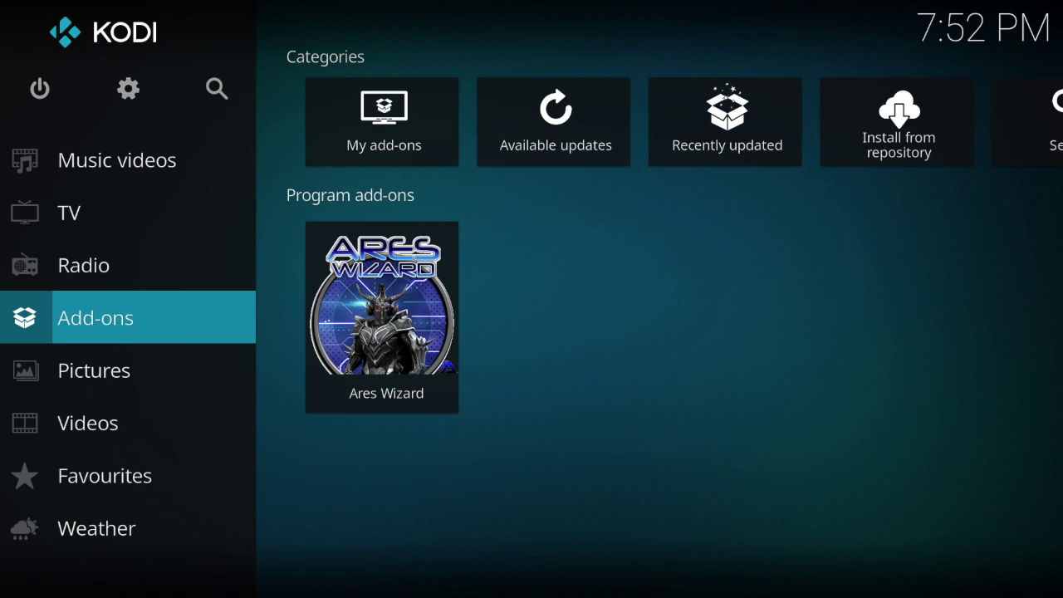
- Launch the Ares Wizard program add-on from the Add-ons section
{"action": "key", "text": "Up"}
{"action": "key", "text": "Down"}
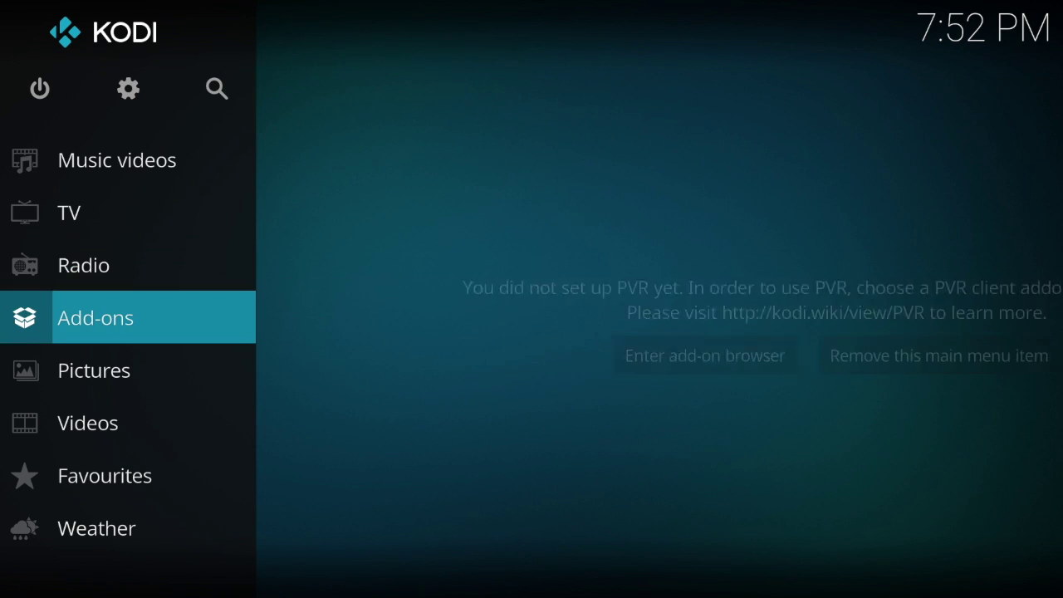
{"action": "key", "text": "Right"}
{"action": "key", "text": "Down"}
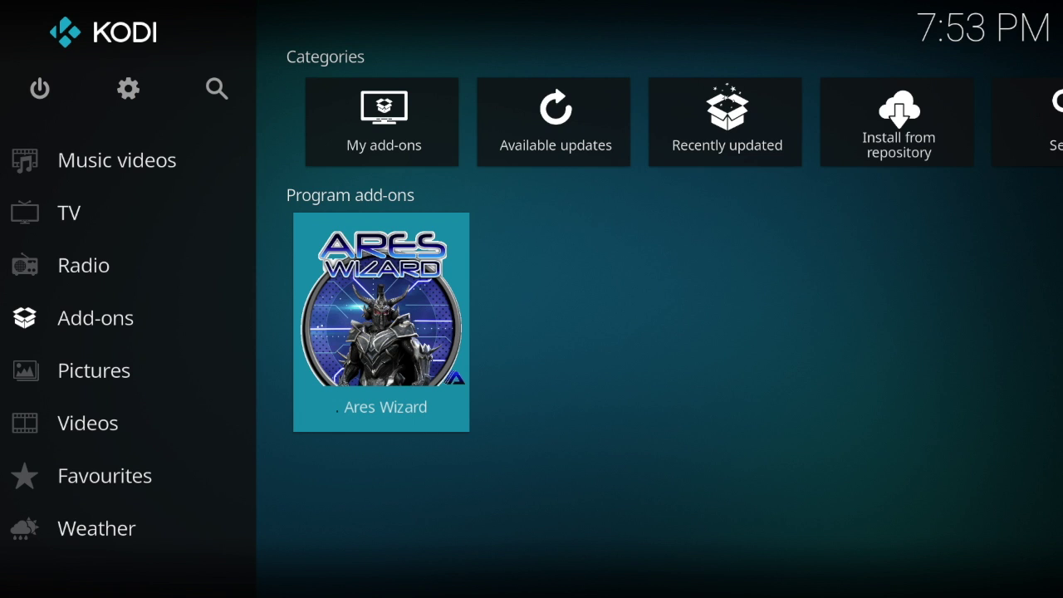
{"action": "key", "text": "Return"}
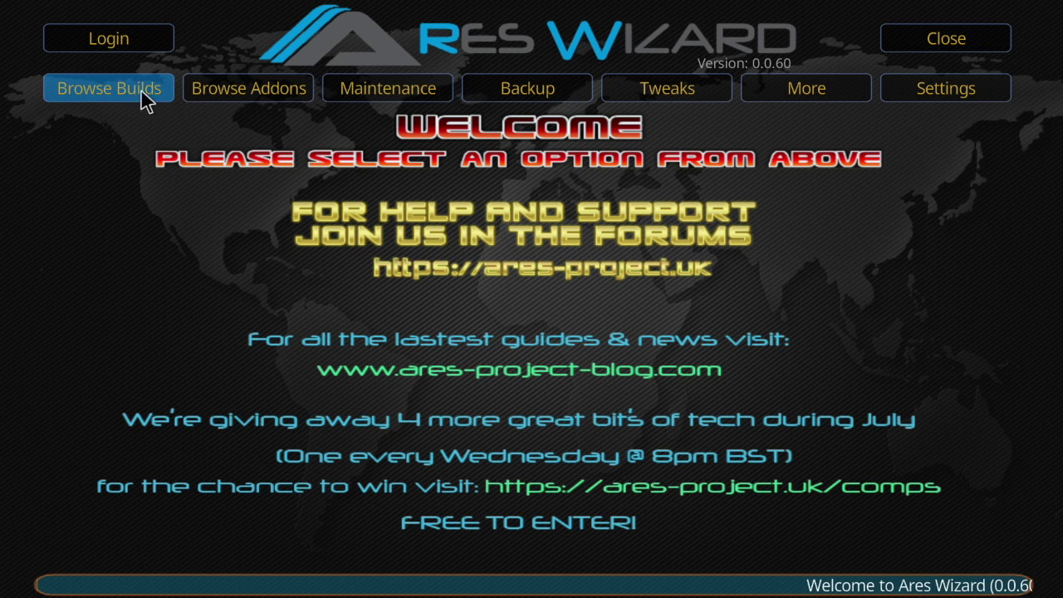
- Find Elysium in Ares Wizard's Video Addons, then close Ares Wizard and decline the competition
{"action": "left_click", "coordinate": [250, 87]}
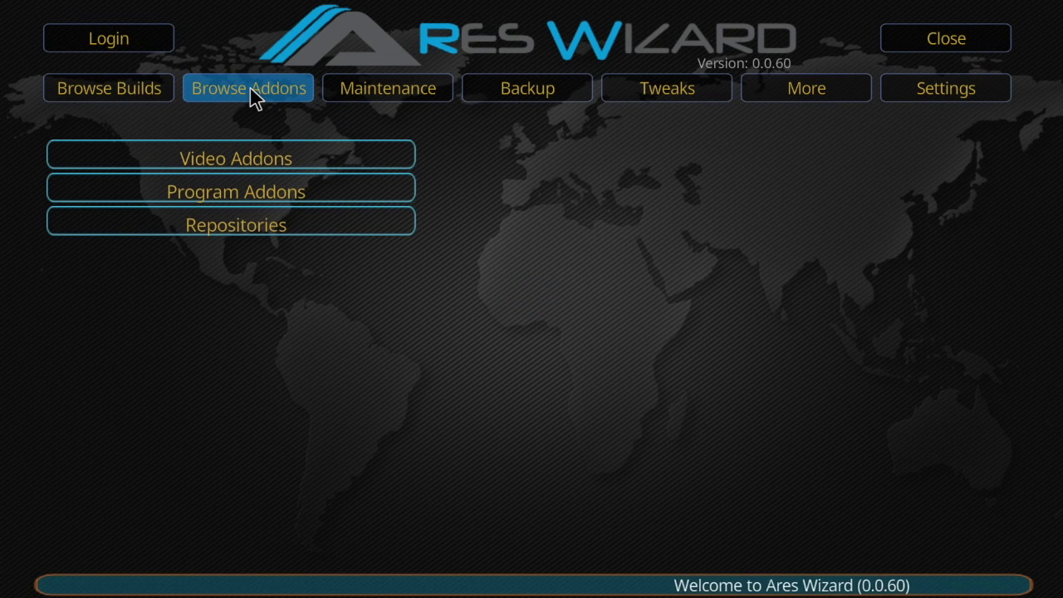
{"action": "key", "text": "Return"}
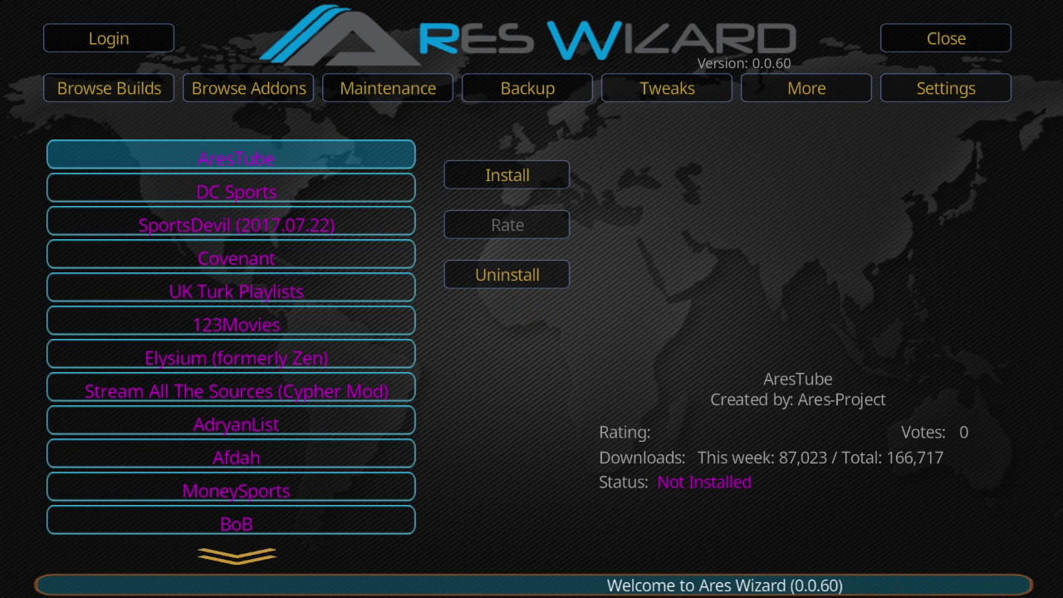
{"action": "key", "text": "Down"}
{"action": "key", "text": "Down"}
{"action": "key", "text": "Down"}
{"action": "key", "text": "Down"}
{"action": "key", "text": "Down"}
{"action": "key", "text": "Down"}
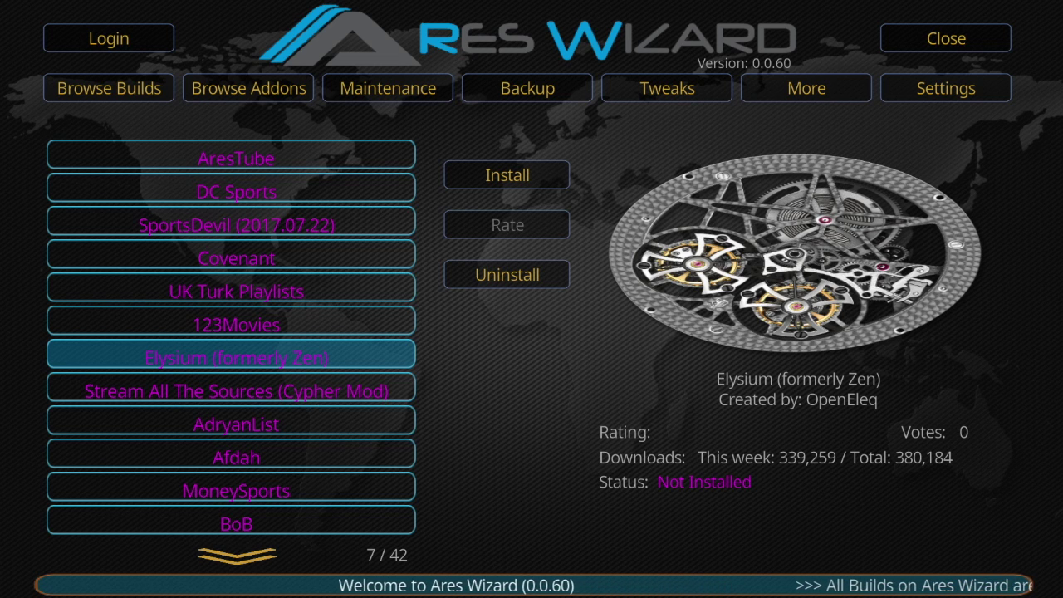
{"action": "left_click", "coordinate": [976, 40]}
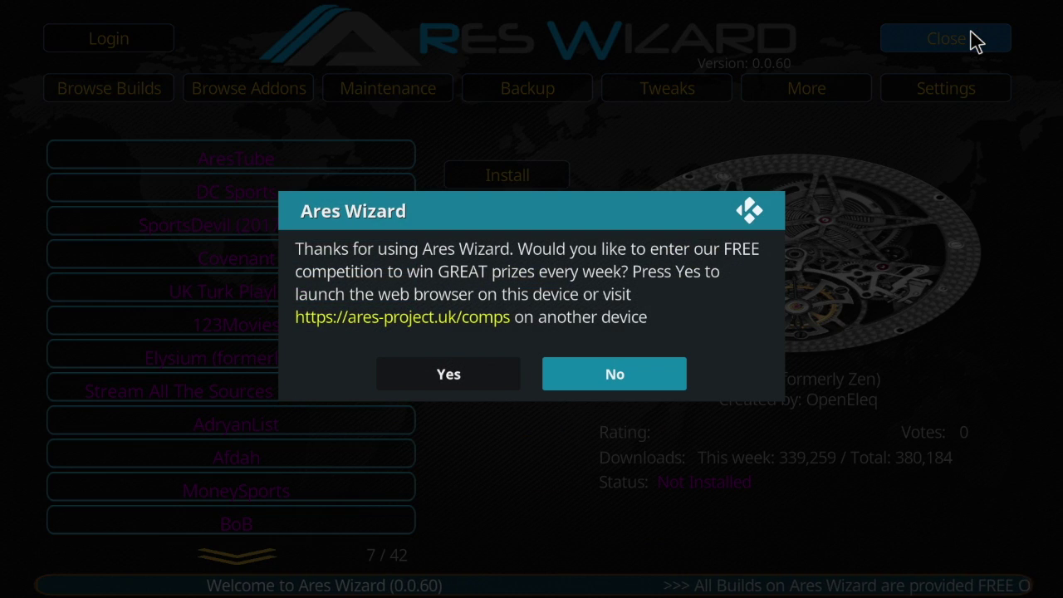
{"action": "key", "text": "Return"}
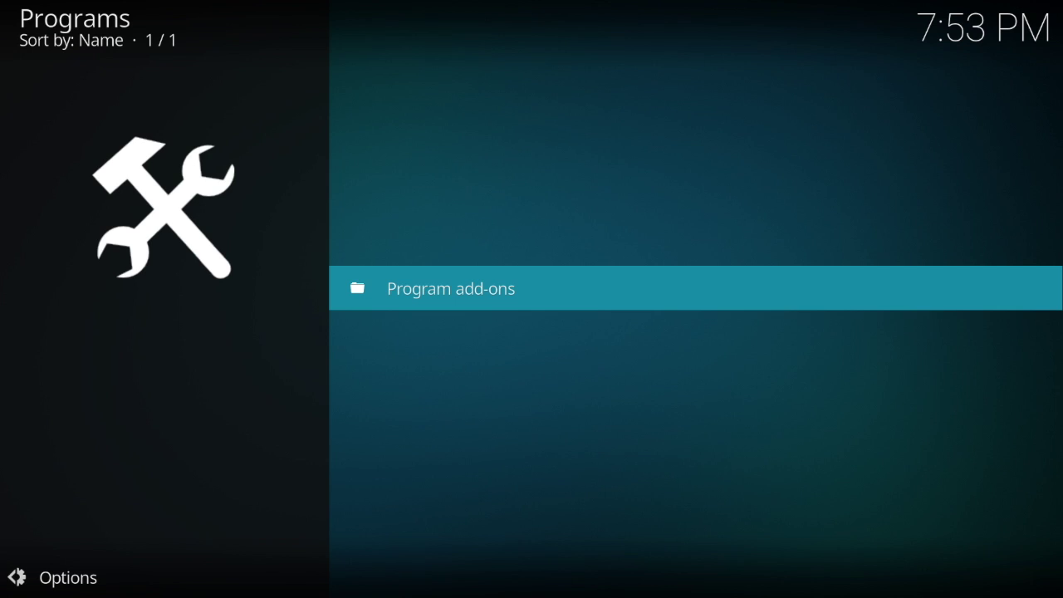
- Return from the add-ons to Kodi's main menu on the home screen
{"action": "key", "text": "BackSpace"}
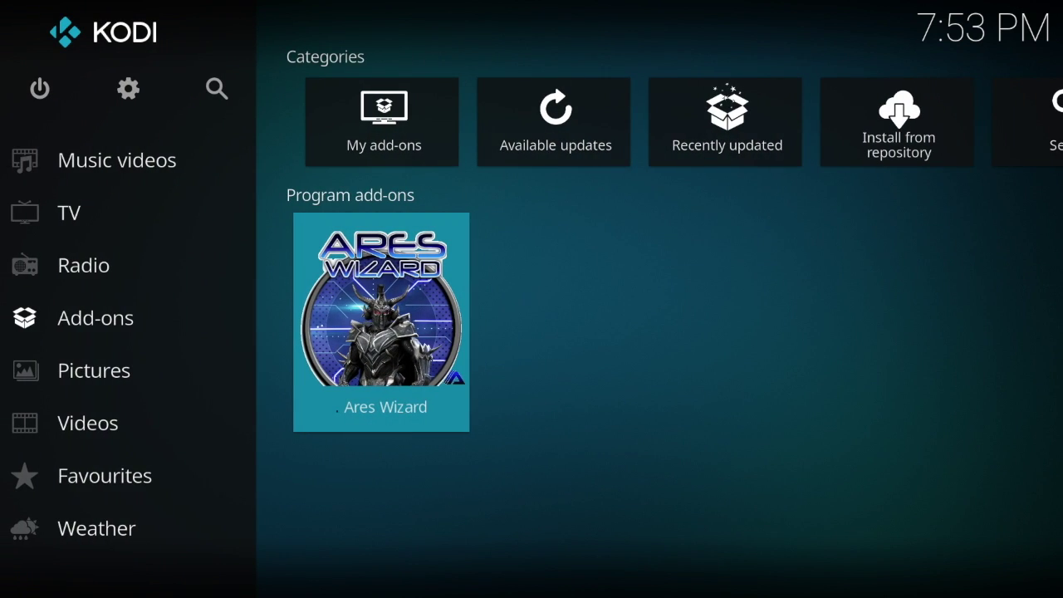
{"action": "key", "text": "Up"}
{"action": "key", "text": "Down"}
{"action": "key", "text": "Left"}
{"action": "key", "text": "Up"}
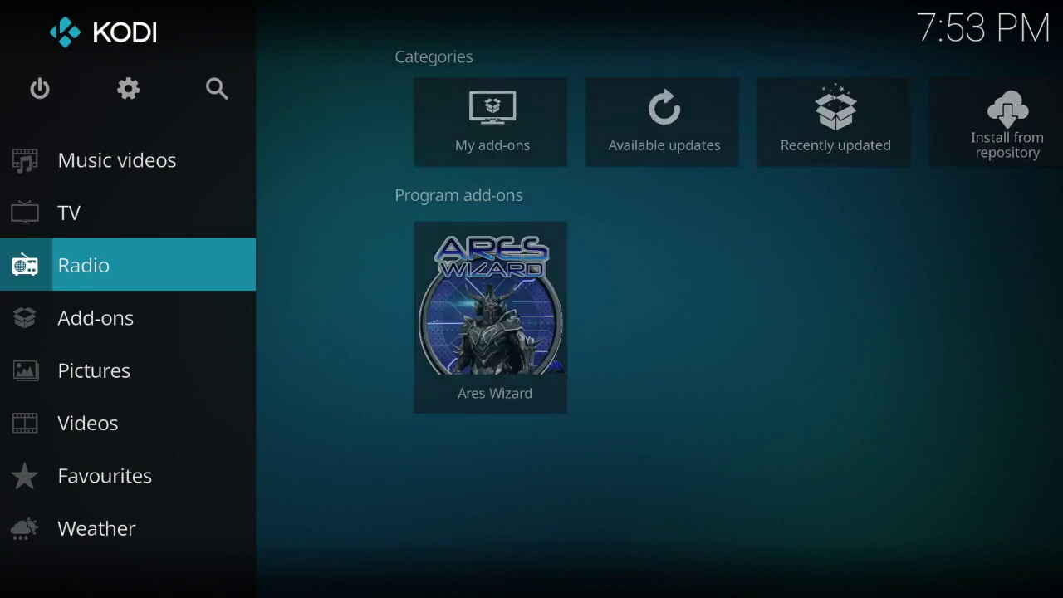
{"action": "key", "text": "Up"}
{"action": "key", "text": "Up"}
{"action": "key", "text": "Up"}
{"action": "key", "text": "Up"}
{"action": "key", "text": "Up"}
{"action": "key", "text": "Up"}
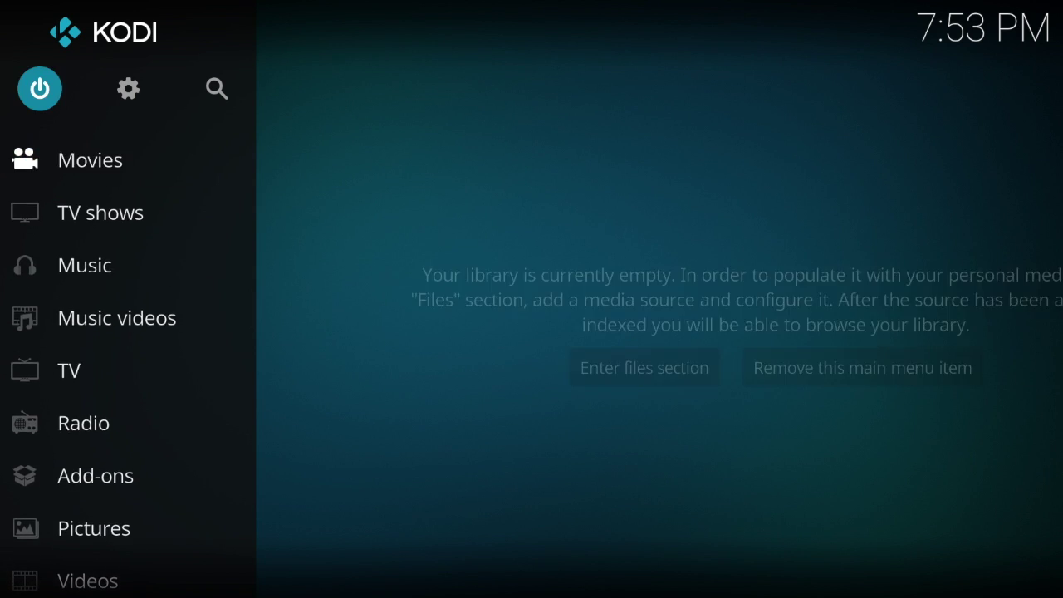
{"action": "key", "text": "Up"}
{"action": "key", "text": "Right"}
{"action": "key", "text": "Left"}
{"action": "key", "text": "Up"}
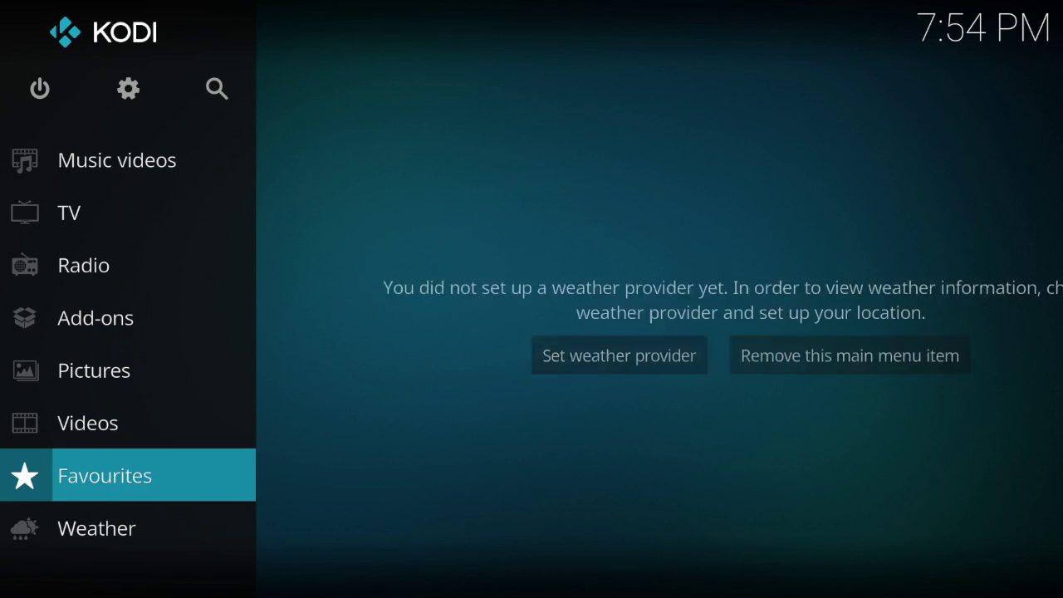
{"action": "key", "text": "Up"}
{"action": "key", "text": "Up"}
{"action": "key", "text": "Up"}
{"action": "key", "text": "Up"}
{"action": "key", "text": "Up"}
{"action": "key", "text": "Up"}
{"action": "key", "text": "Up"}
{"action": "key", "text": "Up"}
{"action": "key", "text": "Up"}
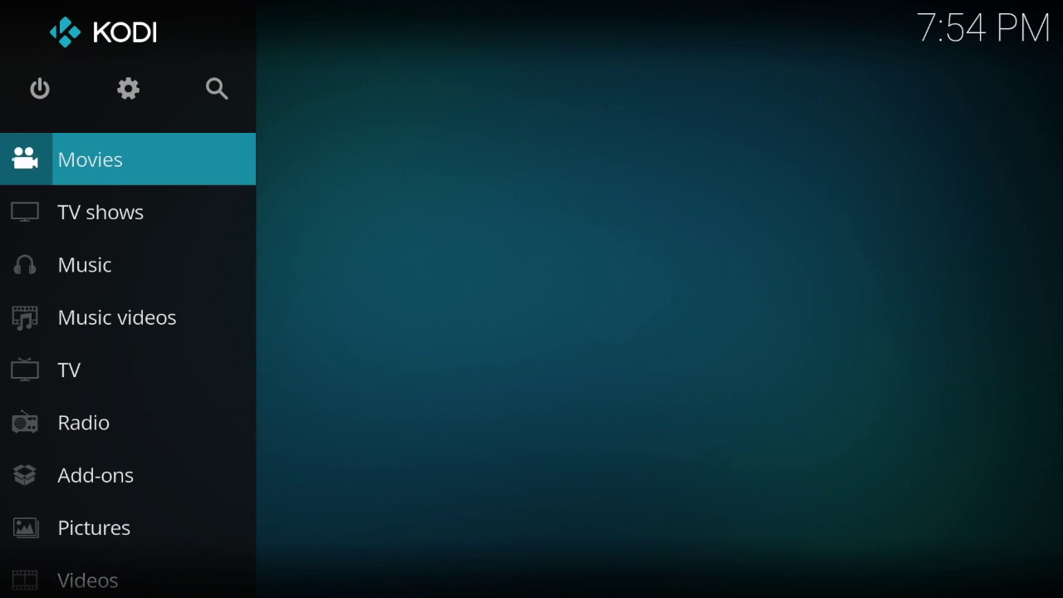
- Open Settings > System settings and move to the Add-ons category
{"action": "key", "text": "Up"}
{"action": "key", "text": "Right"}
{"action": "key", "text": "Return"}
{"action": "key", "text": "Down"}
{"action": "key", "text": "Right"}
{"action": "key", "text": "Right"}
{"action": "key", "text": "Right"}
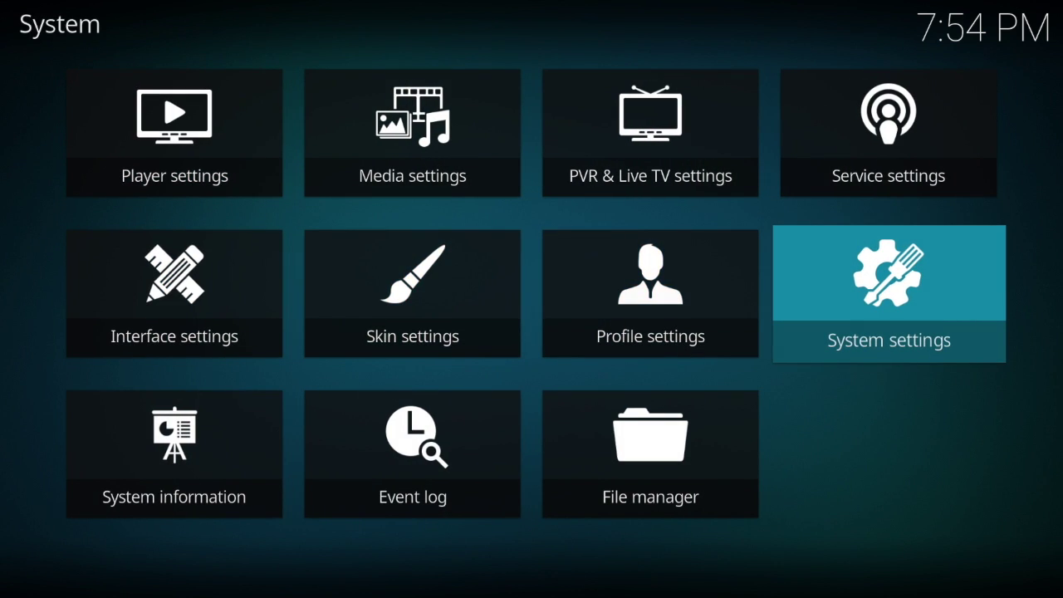
{"action": "key", "text": "Return"}
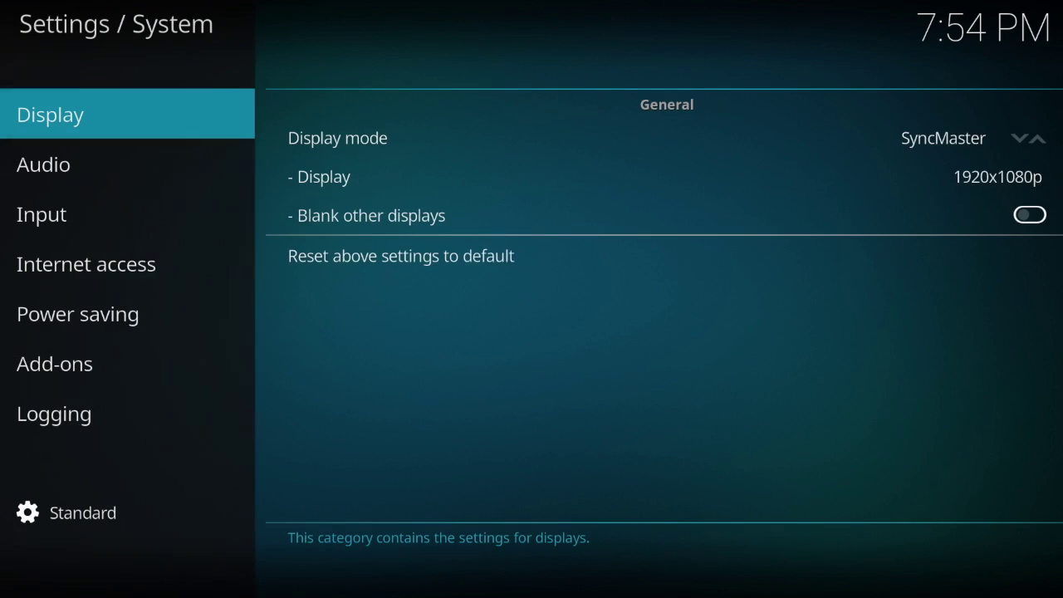
{"action": "key", "text": "Down"}
{"action": "key", "text": "Down"}
{"action": "key", "text": "Down"}
{"action": "key", "text": "Down"}
{"action": "key", "text": "Down"}
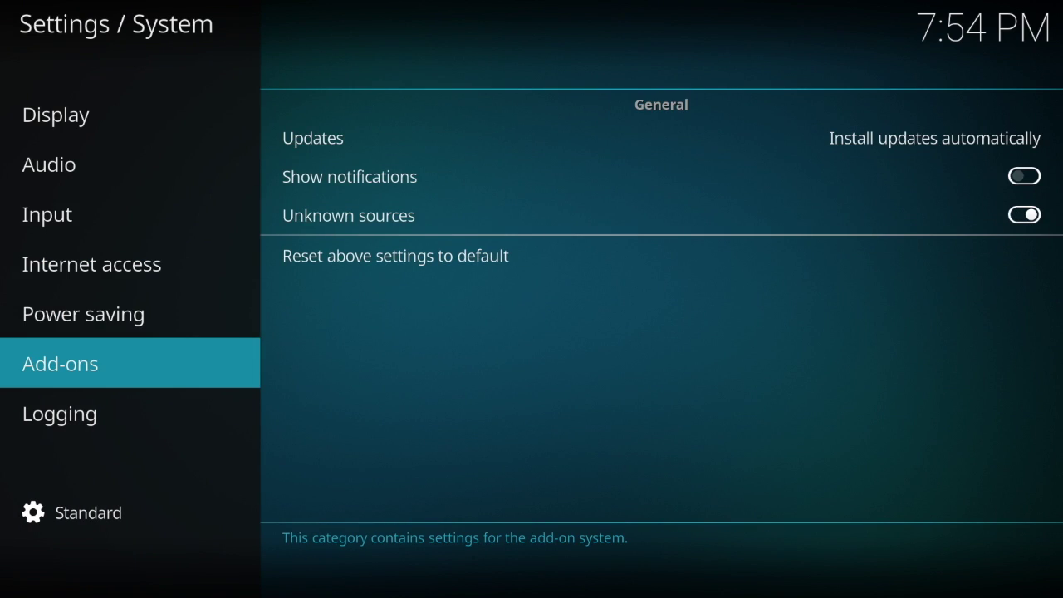
- Switch on Unknown sources, accept the warning, and return to the System menu
{"action": "left_click", "coordinate": [1024, 213]}
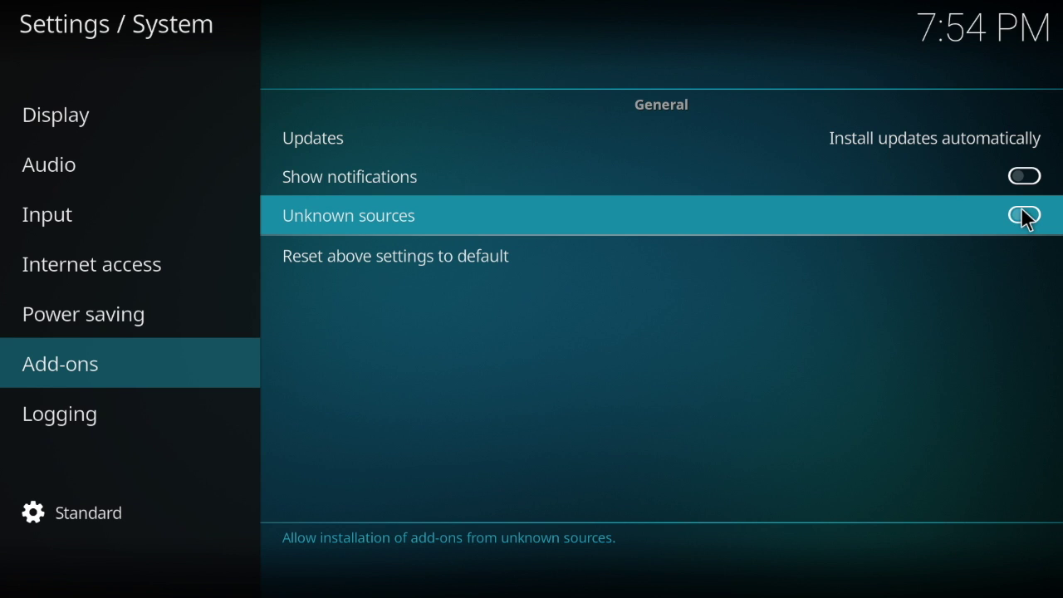
{"action": "left_click", "coordinate": [1027, 217]}
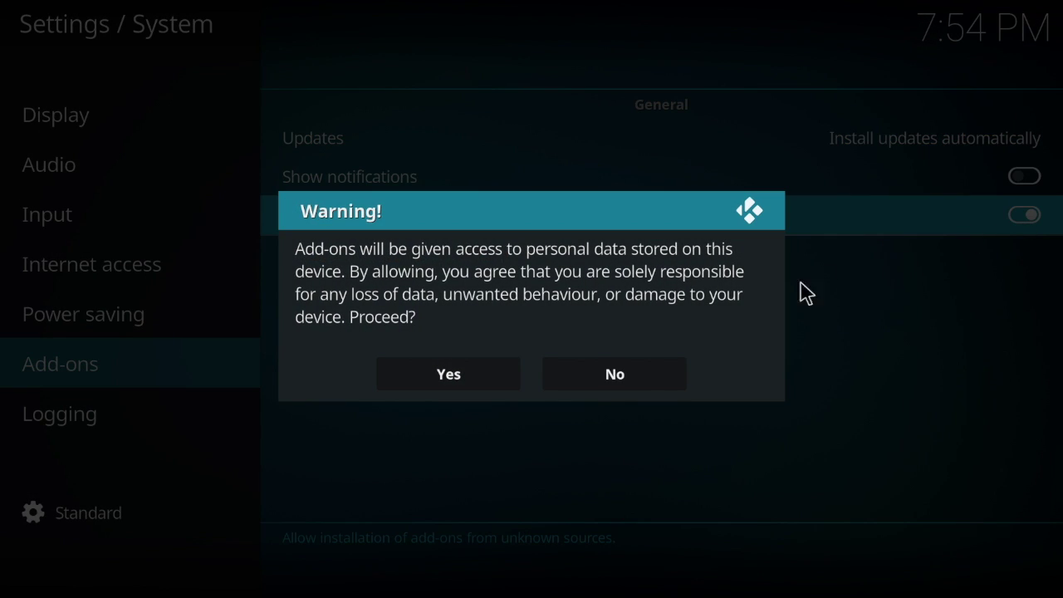
{"action": "left_click", "coordinate": [438, 357]}
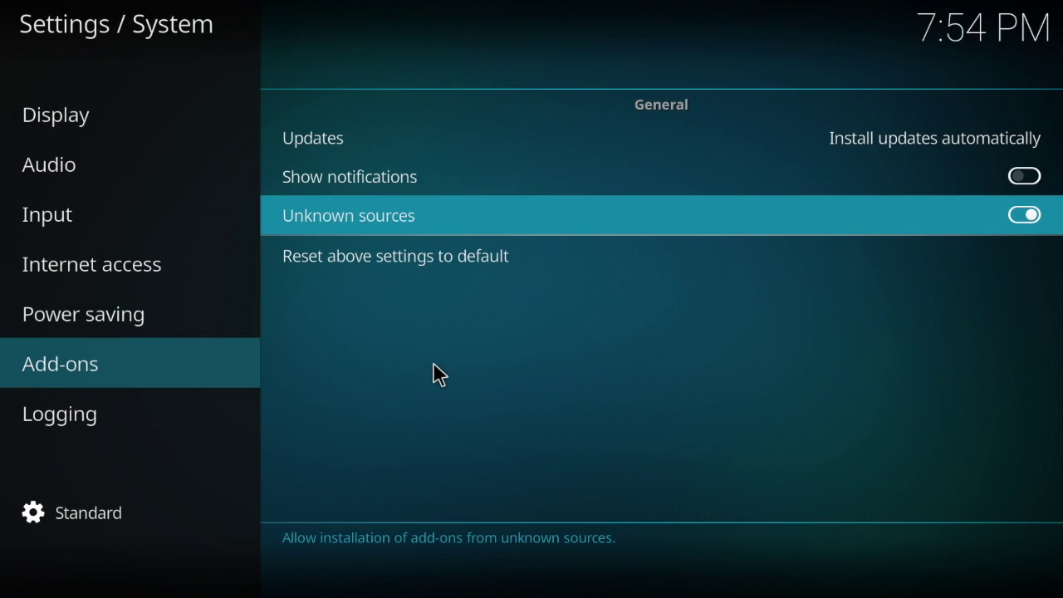
{"action": "key", "text": "Escape"}
{"action": "key", "text": "Left"}
- In the file manager, add a source with path htttp://nan.aftermathwizard.netnanrepo
{"action": "key", "text": "Down"}
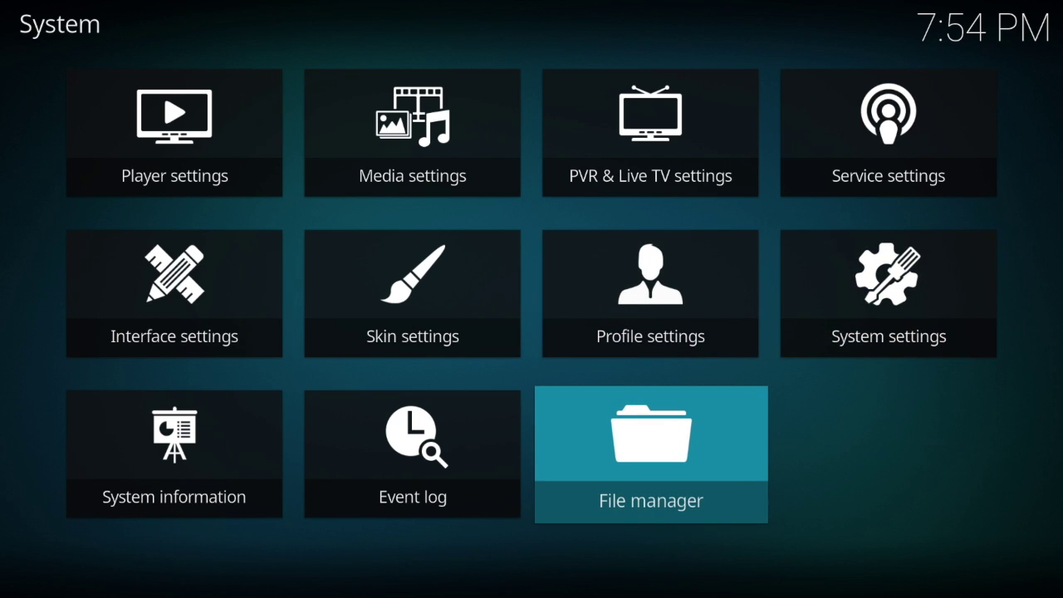
{"action": "key", "text": "Return"}
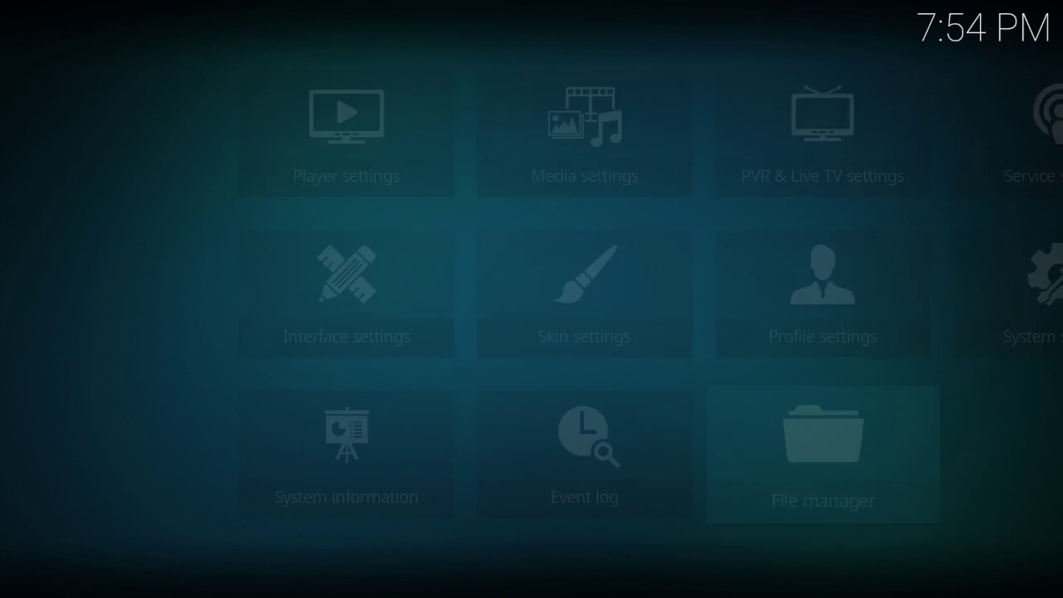
{"action": "key", "text": "Down"}
{"action": "key", "text": "Return"}
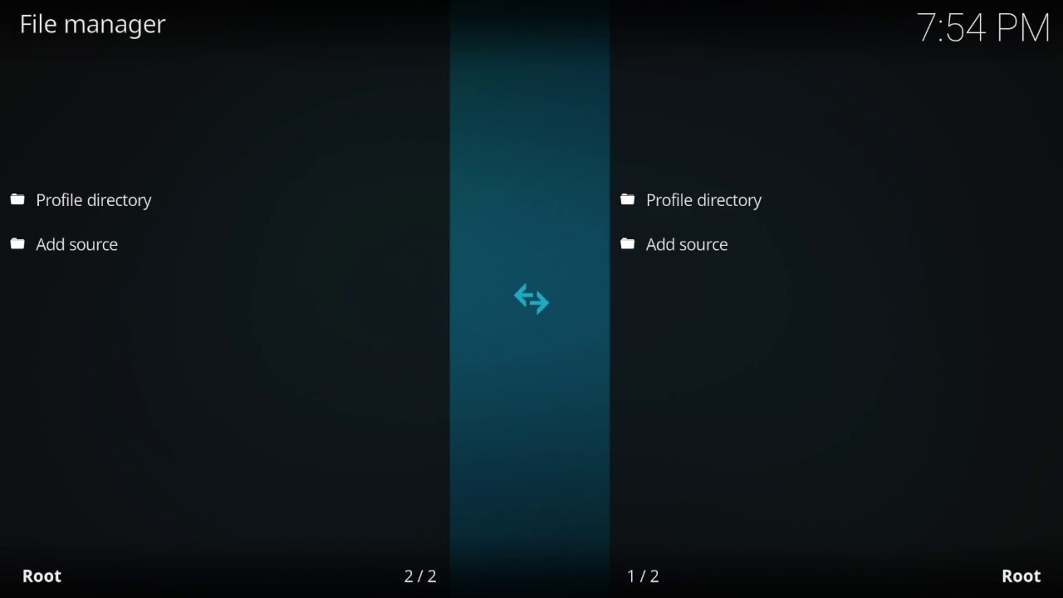
{"action": "key", "text": "Return"}
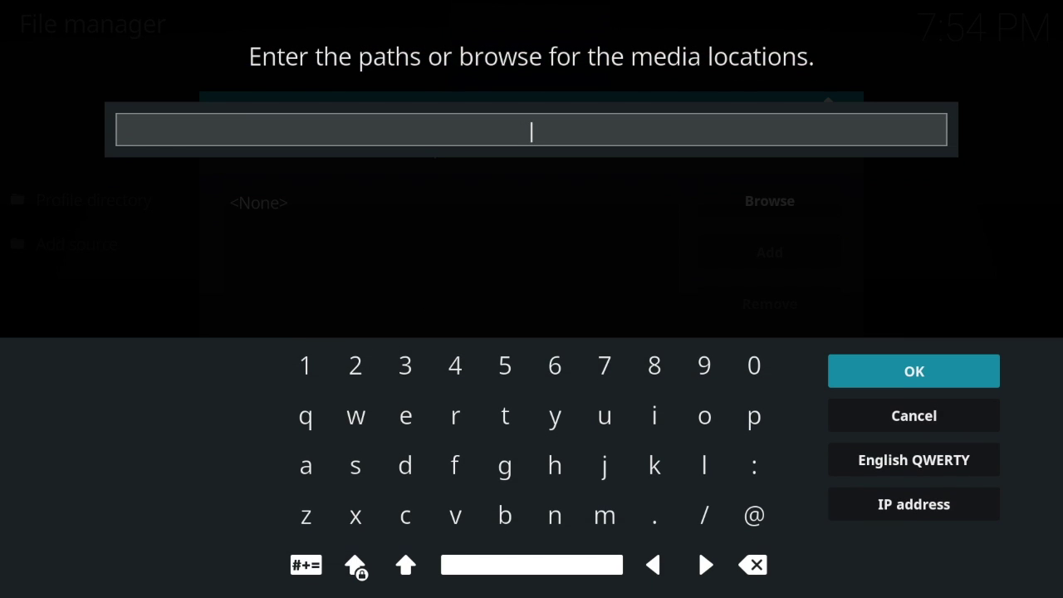
{"action": "type", "text": "htttp://nan.a"}
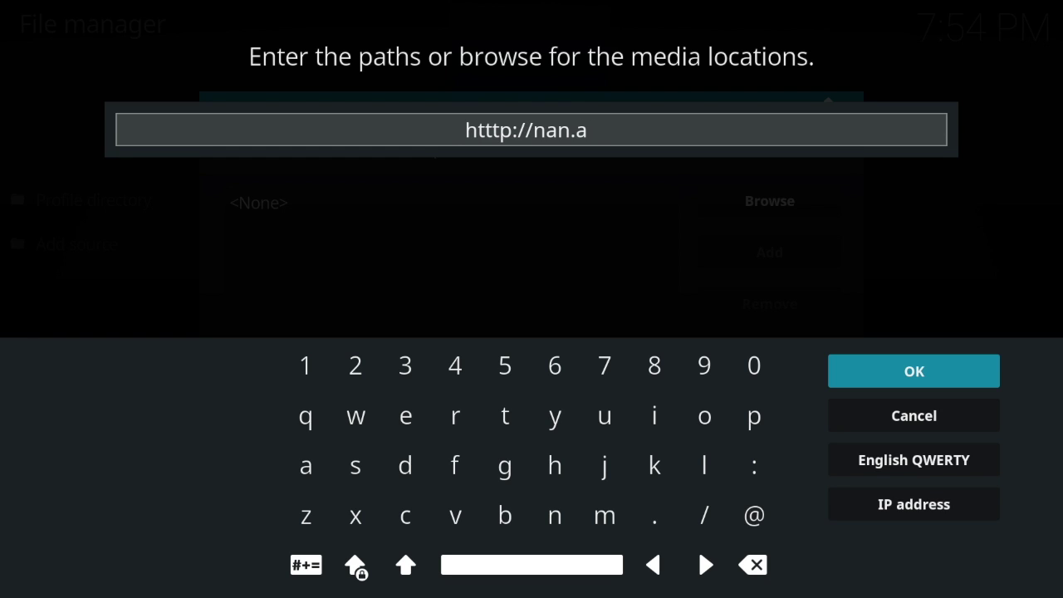
{"action": "type", "text": "fterm"}
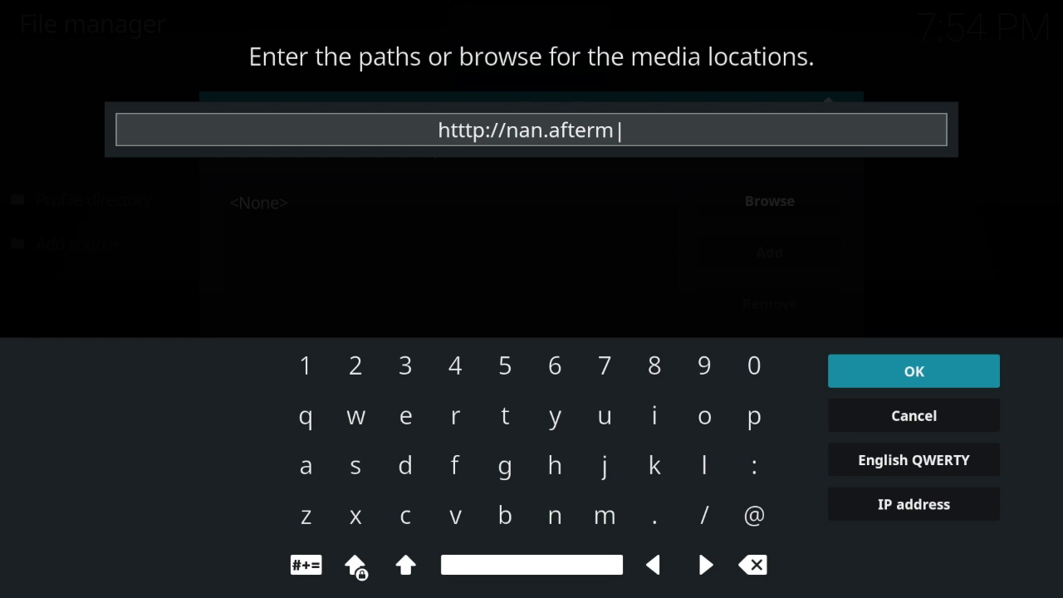
{"action": "type", "text": "ath"}
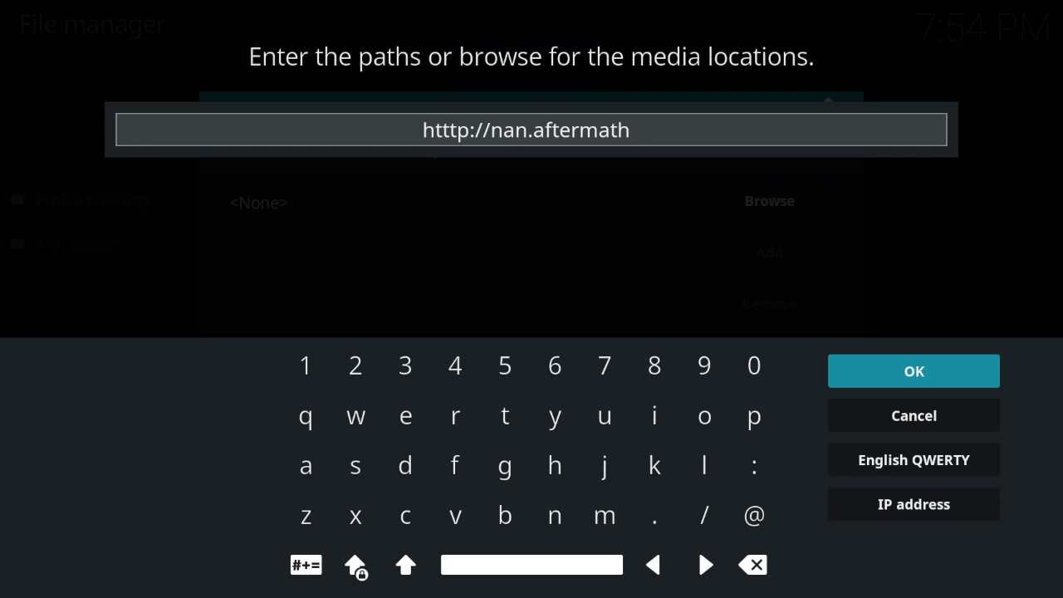
{"action": "type", "text": "wi"}
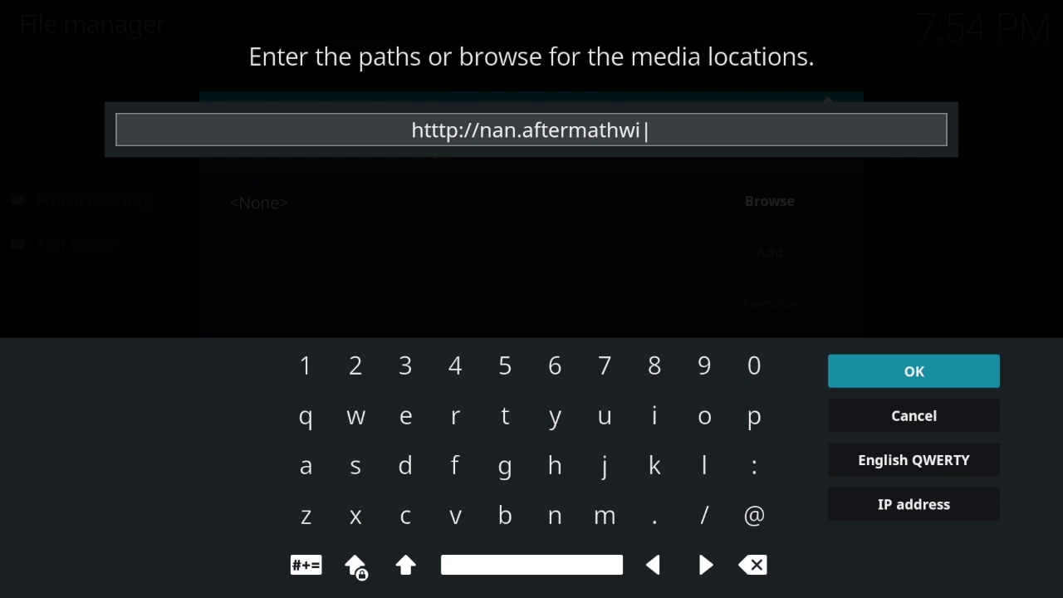
{"action": "type", "text": "zar"}
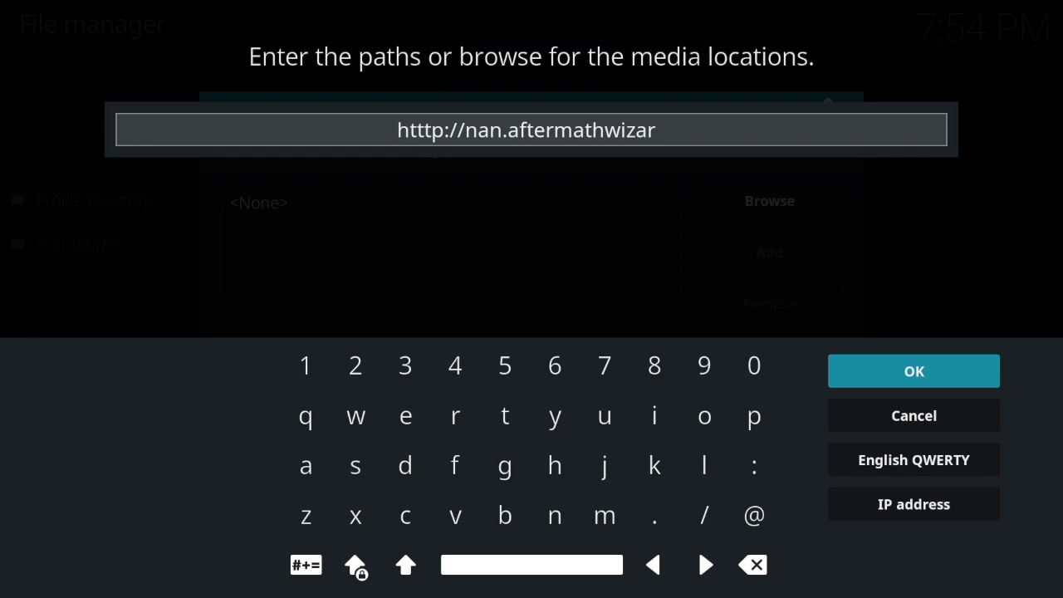
{"action": "type", "text": "d."}
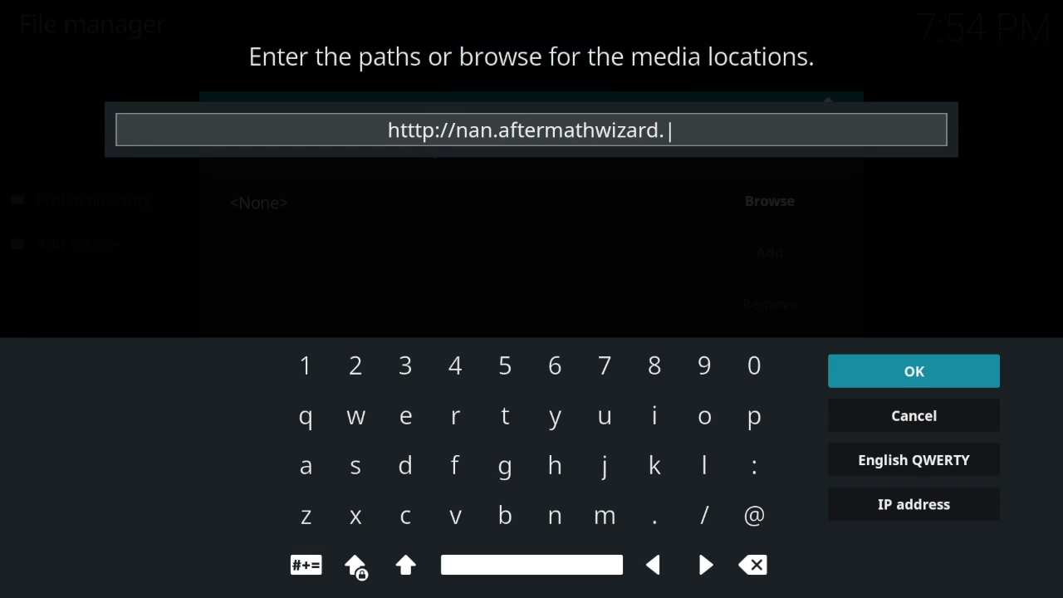
{"action": "type", "text": "net"}
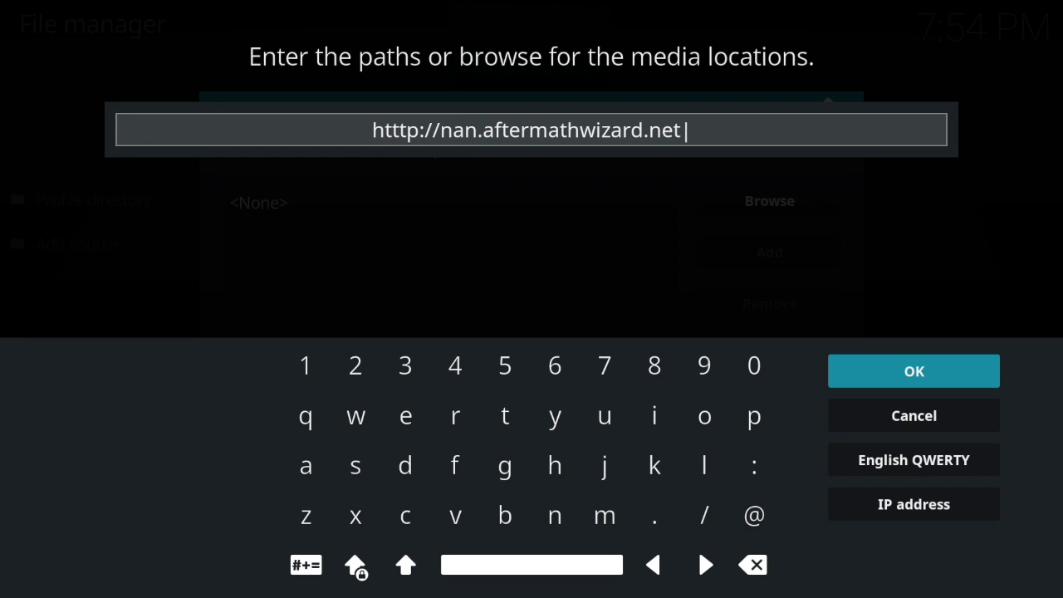
{"action": "type", "text": "na"}
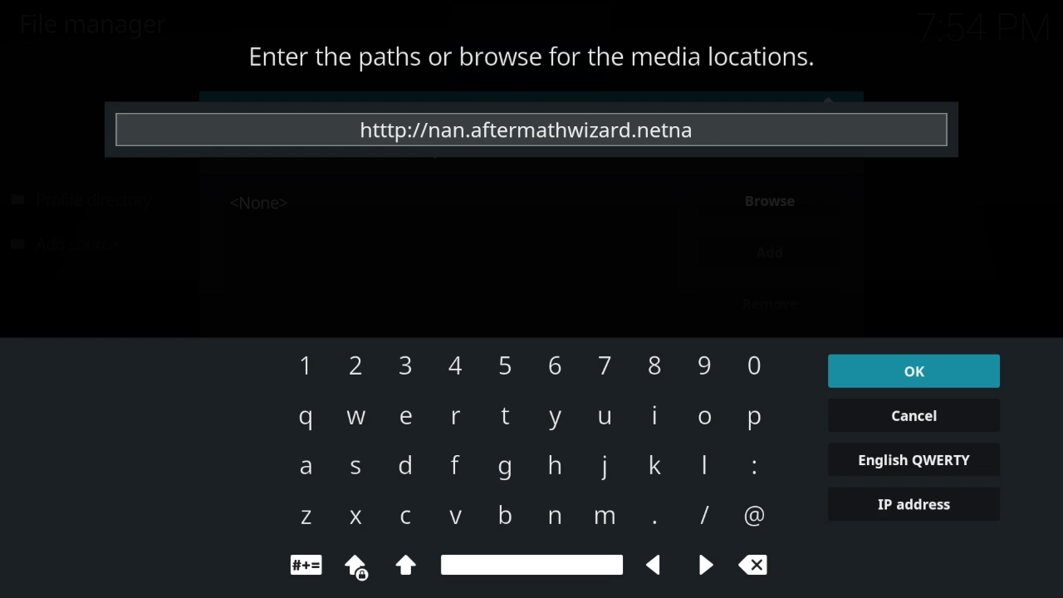
{"action": "type", "text": "nre"}
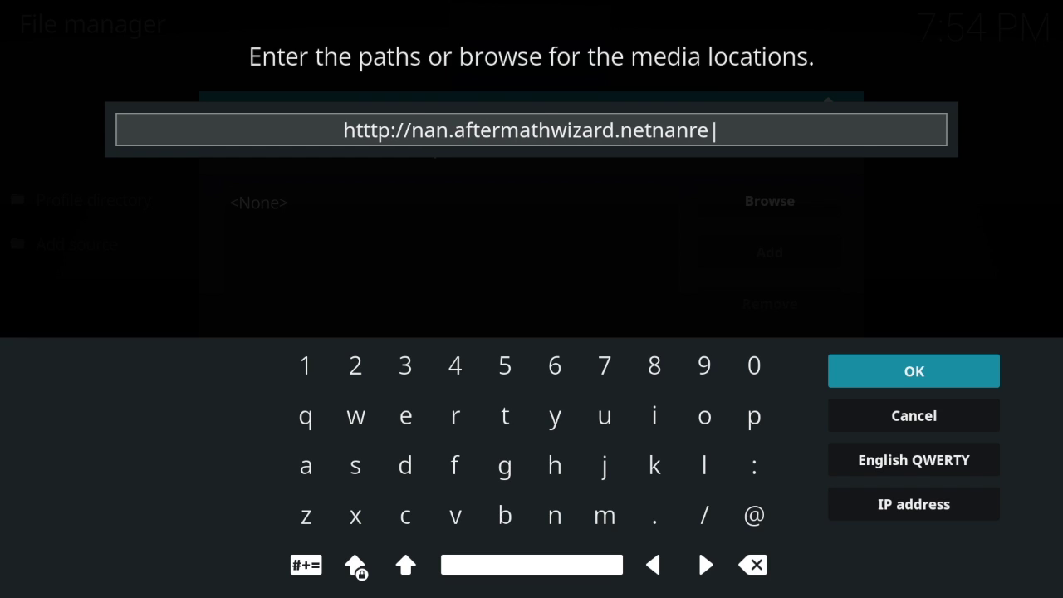
{"action": "type", "text": "po"}
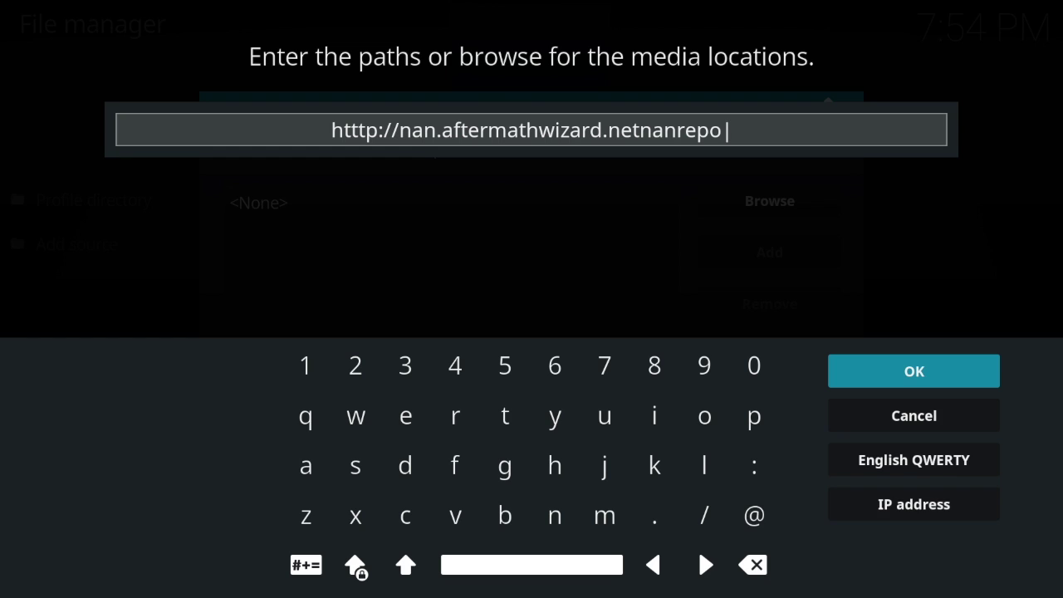
- Insert a '/' after 'net' in the path using the keyboard's caret keys
{"action": "key", "text": "Left"}
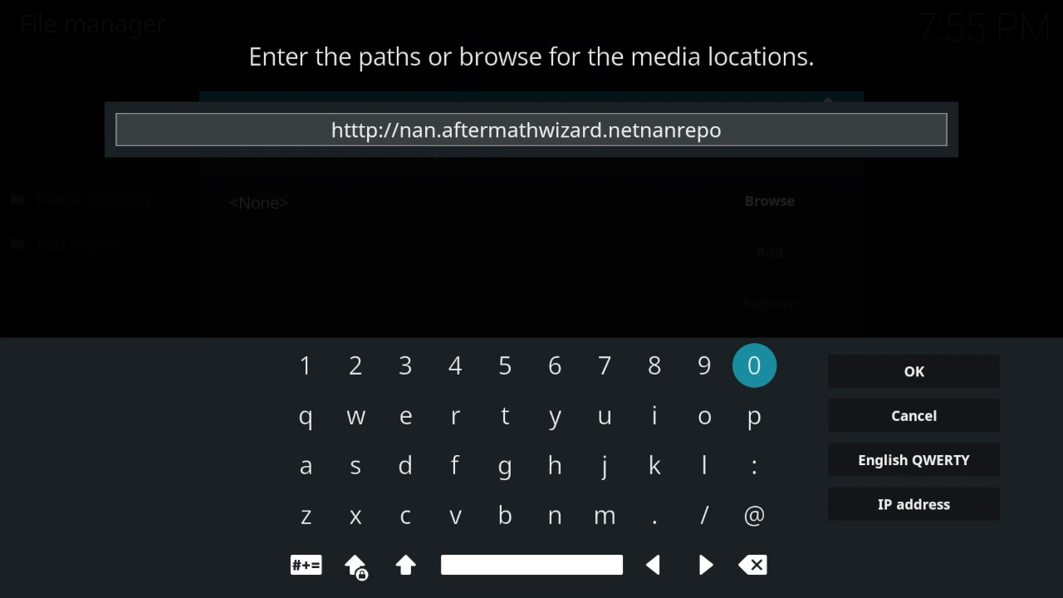
{"action": "key", "text": "Down"}
{"action": "key", "text": "Down"}
{"action": "key", "text": "Down"}
{"action": "key", "text": "Down"}
{"action": "key", "text": "Left"}
{"action": "key", "text": "Left"}
{"action": "key", "text": "Return"}
{"action": "key", "text": "Return"}
{"action": "key", "text": "Return"}
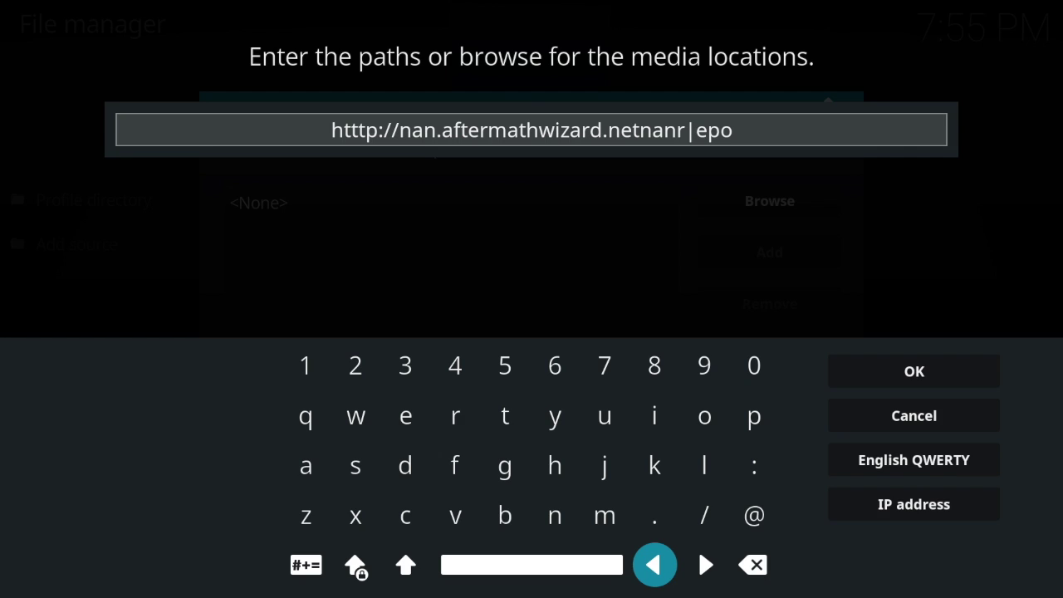
{"action": "key", "text": "Return"}
{"action": "key", "text": "Return"}
{"action": "key", "text": "Return"}
{"action": "key", "text": "Return"}
{"action": "key", "text": "Return"}
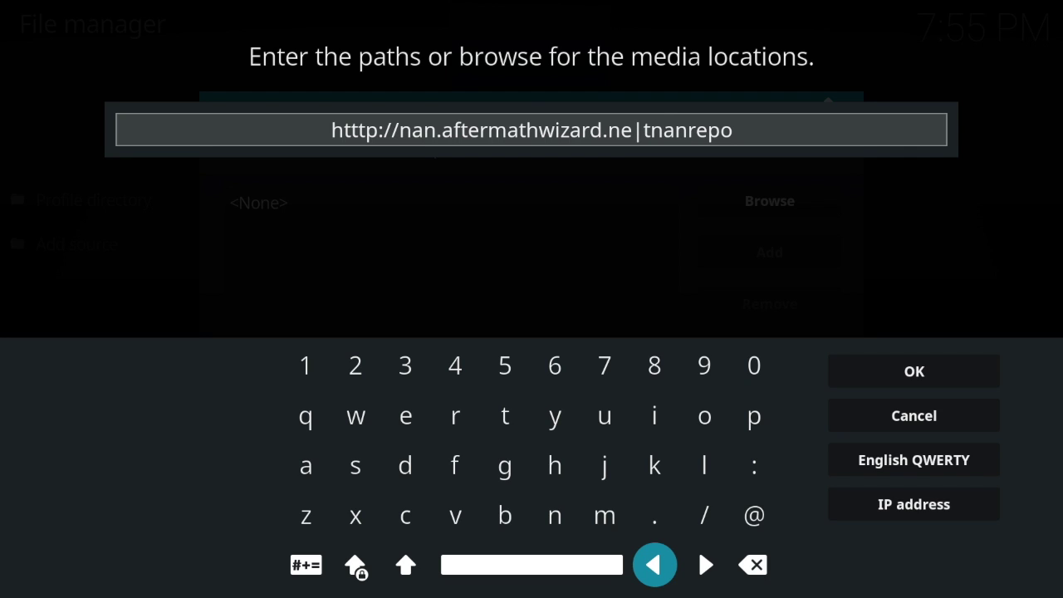
{"action": "key", "text": "Right"}
{"action": "key", "text": "Return"}
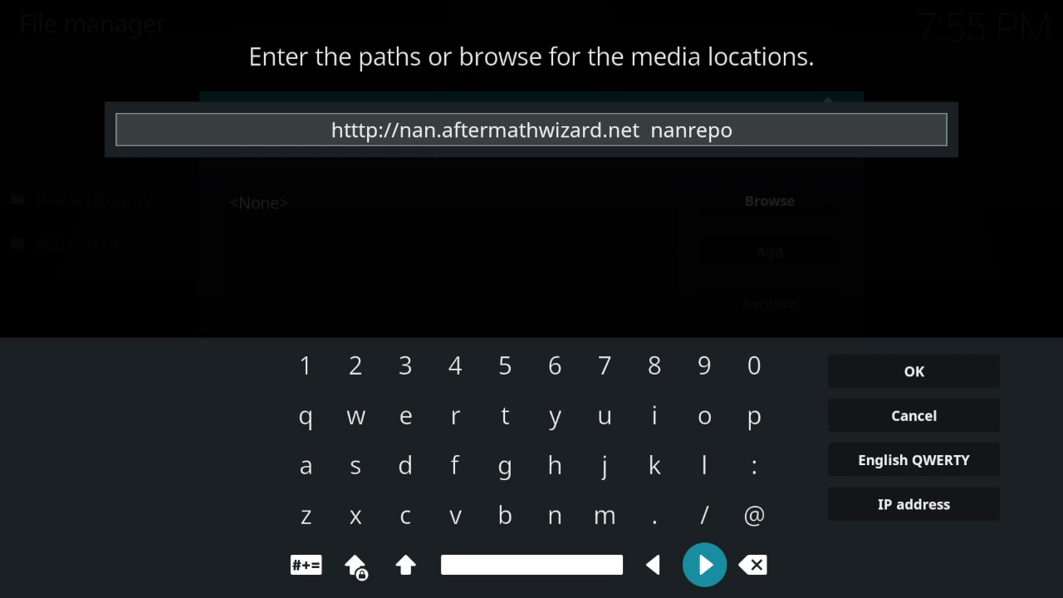
{"action": "type", "text": "/"}
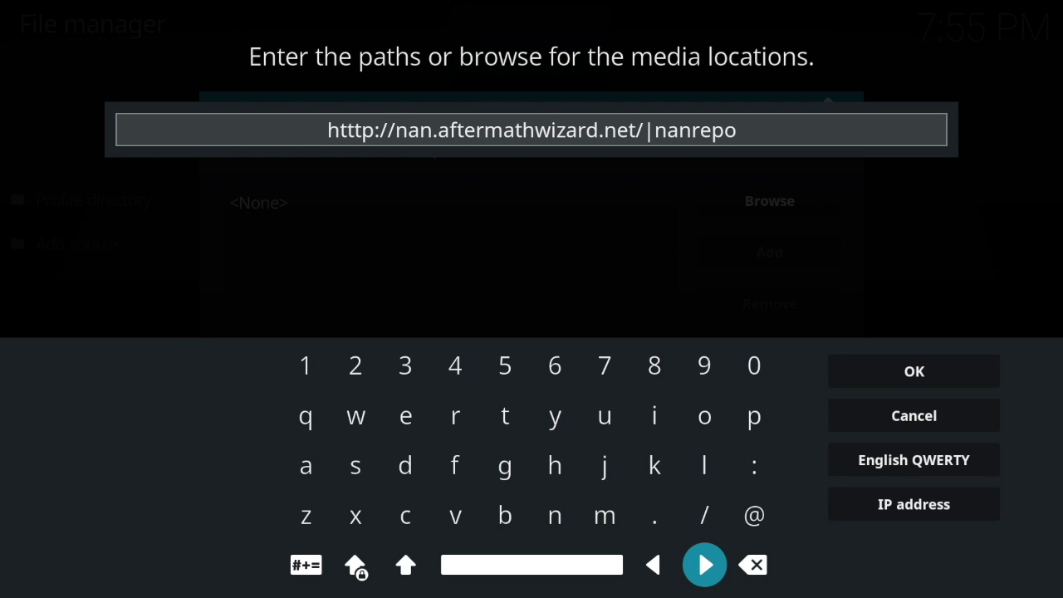
{"action": "key", "text": "Return"}
{"action": "key", "text": "Return"}
{"action": "key", "text": "Return"}
{"action": "key", "text": "Return"}
{"action": "key", "text": "Return"}
{"action": "key", "text": "Return"}
{"action": "key", "text": "Return"}
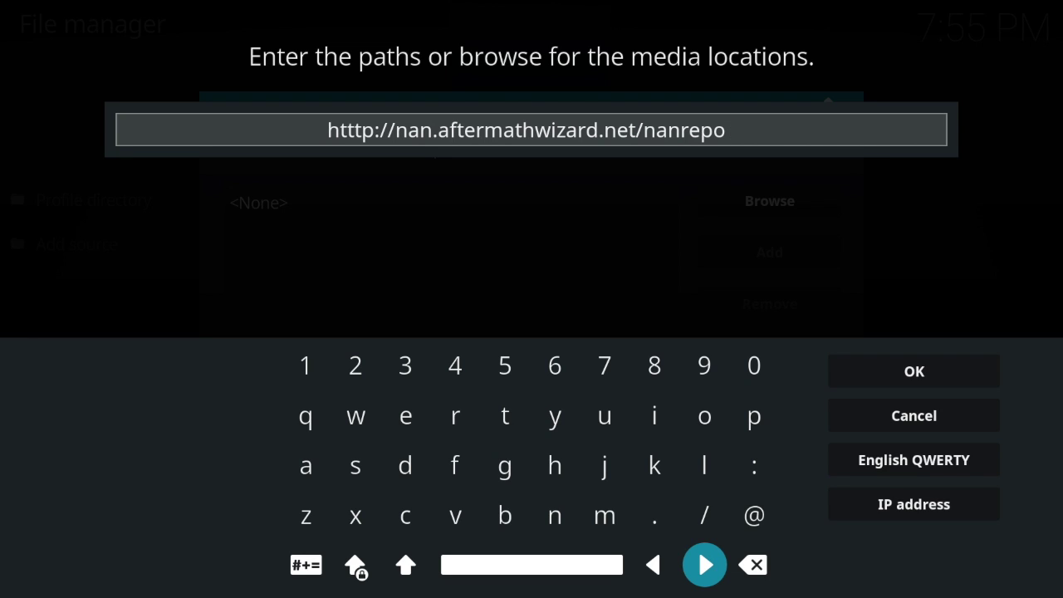
- Confirm the path htttp://nan.aftermathwizard.net/nanrepo and erase the auto-filled 'nanrepo' name
{"action": "key", "text": "Up"}
{"action": "key", "text": "Right"}
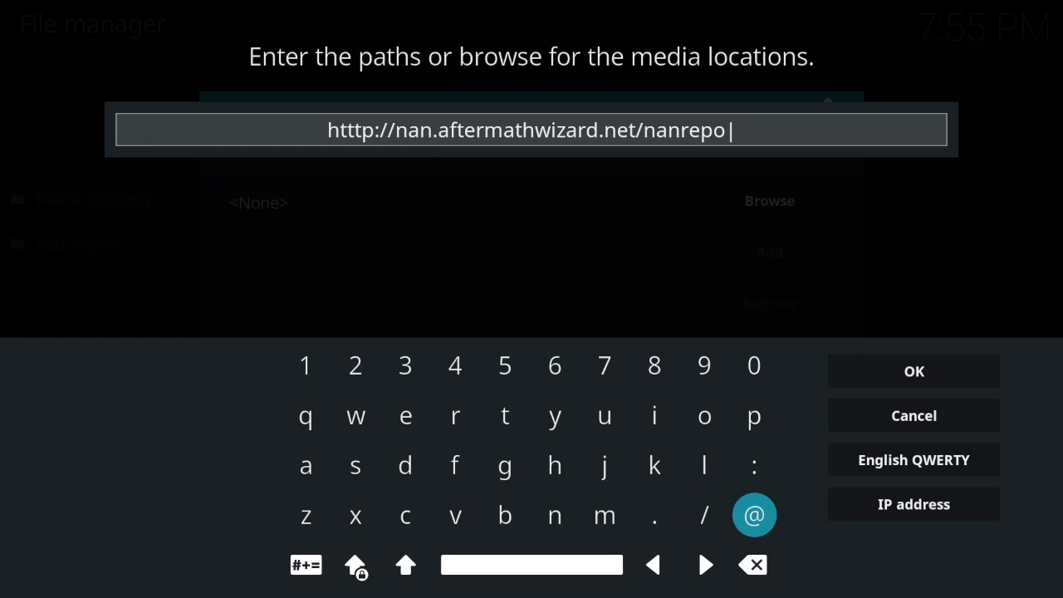
{"action": "key", "text": "Right"}
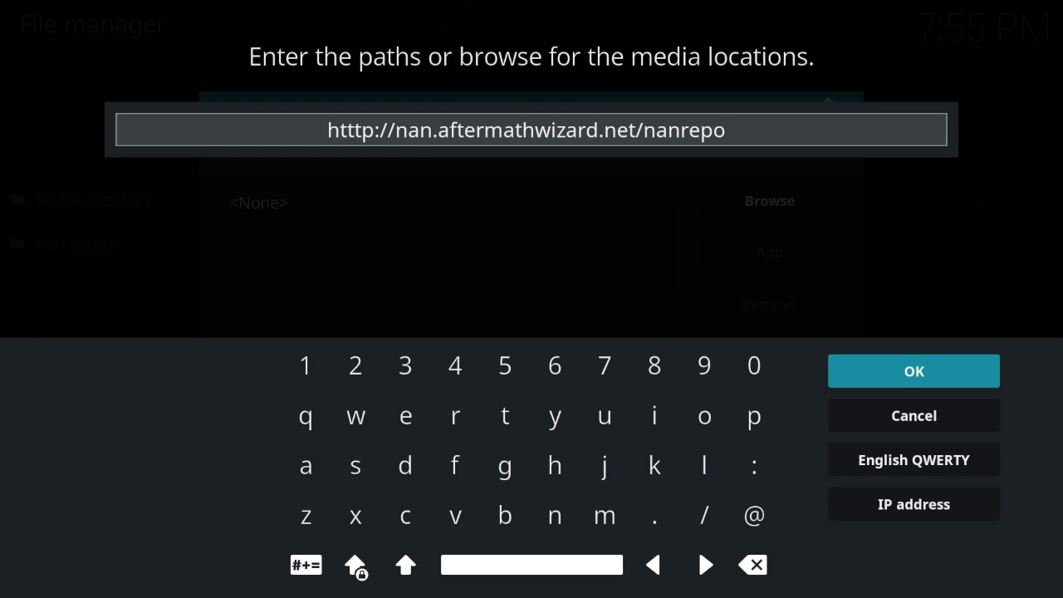
{"action": "key", "text": "Return"}
{"action": "key", "text": "Down"}
{"action": "key", "text": "BackSpace"}
{"action": "key", "text": "BackSpace"}
{"action": "key", "text": "BackSpace"}
{"action": "key", "text": "BackSpace"}
{"action": "key", "text": "BackSpace"}
{"action": "key", "text": "BackSpace"}
{"action": "key", "text": "BackSpace"}
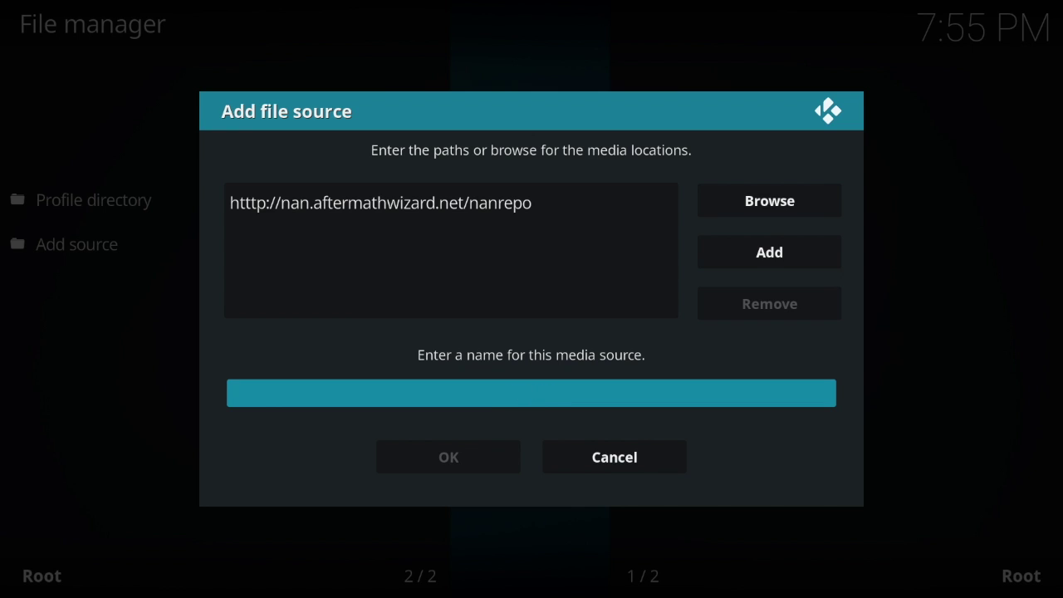
- Name the source NoobsNnerds, save it, and decline the unreachable source
{"action": "type", "text": "NoobsNnerds"}
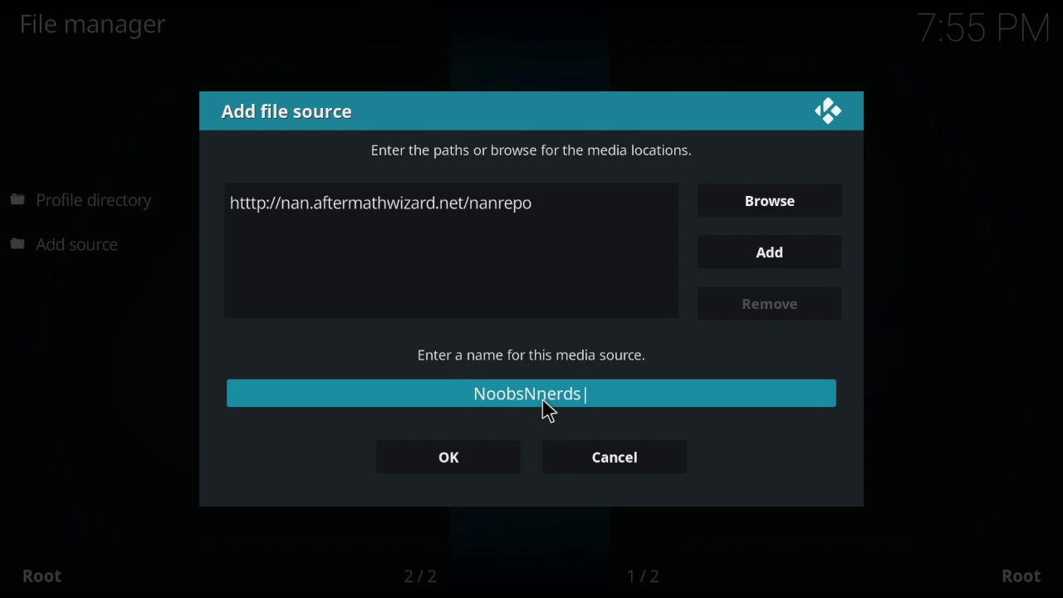
{"action": "left_click", "coordinate": [473, 468]}
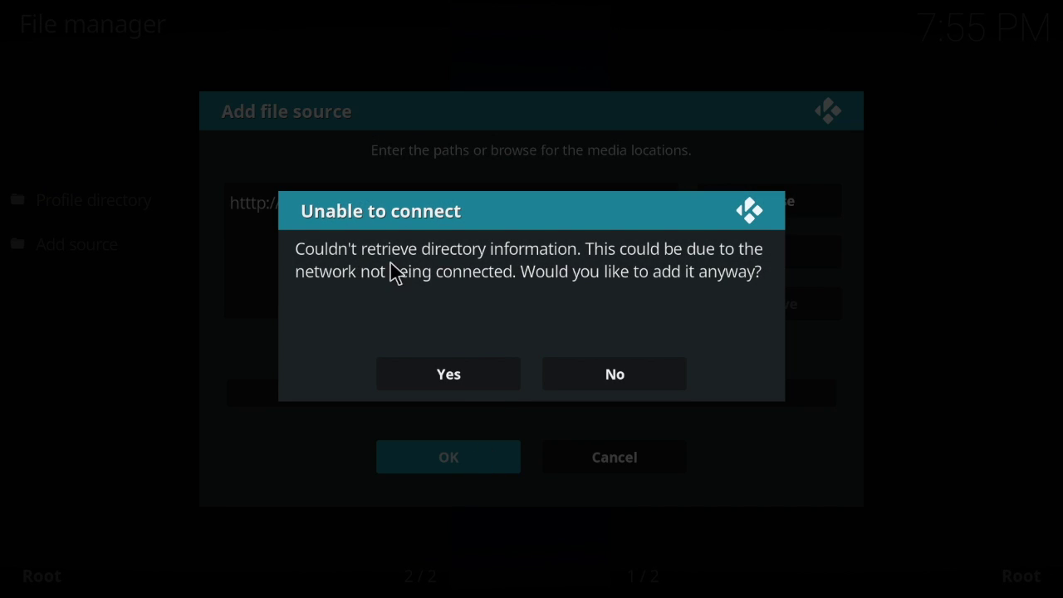
{"action": "left_click", "coordinate": [579, 387]}
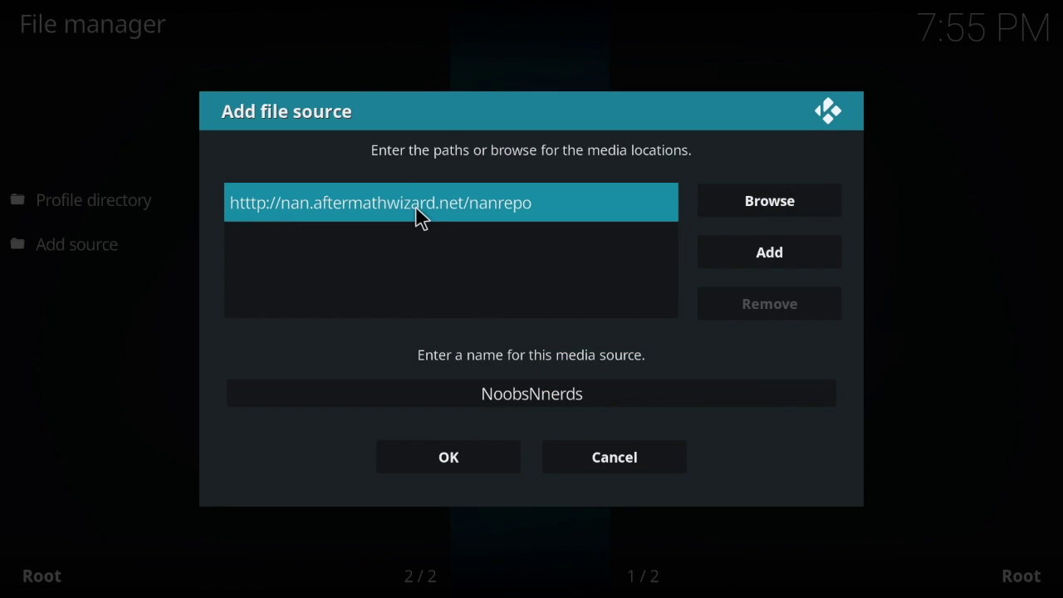
- Add a trailing '/' to the path, retry, and decline again
{"action": "left_click", "coordinate": [418, 219]}
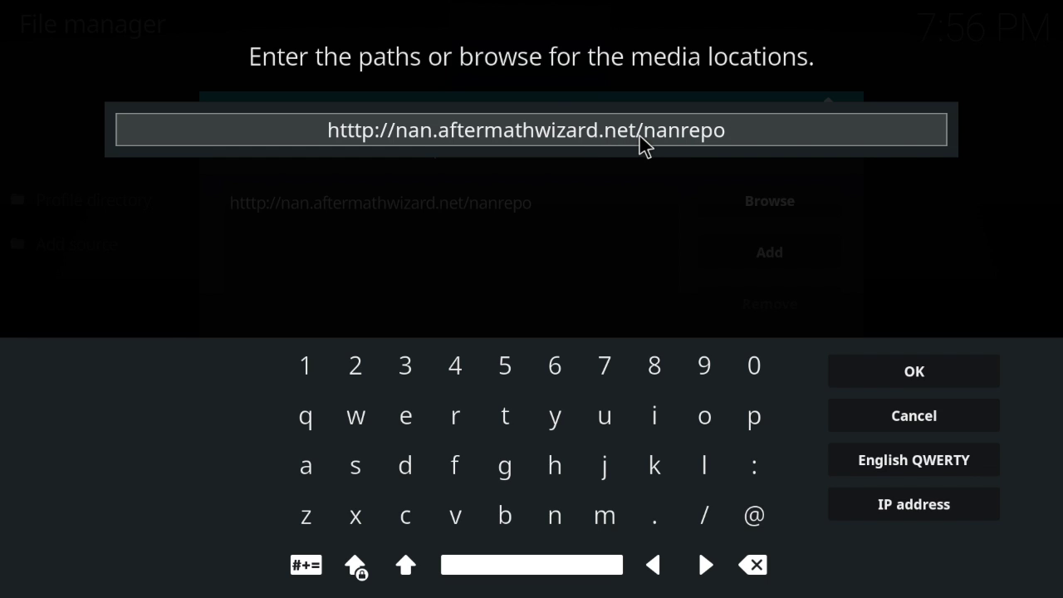
{"action": "type", "text": "/"}
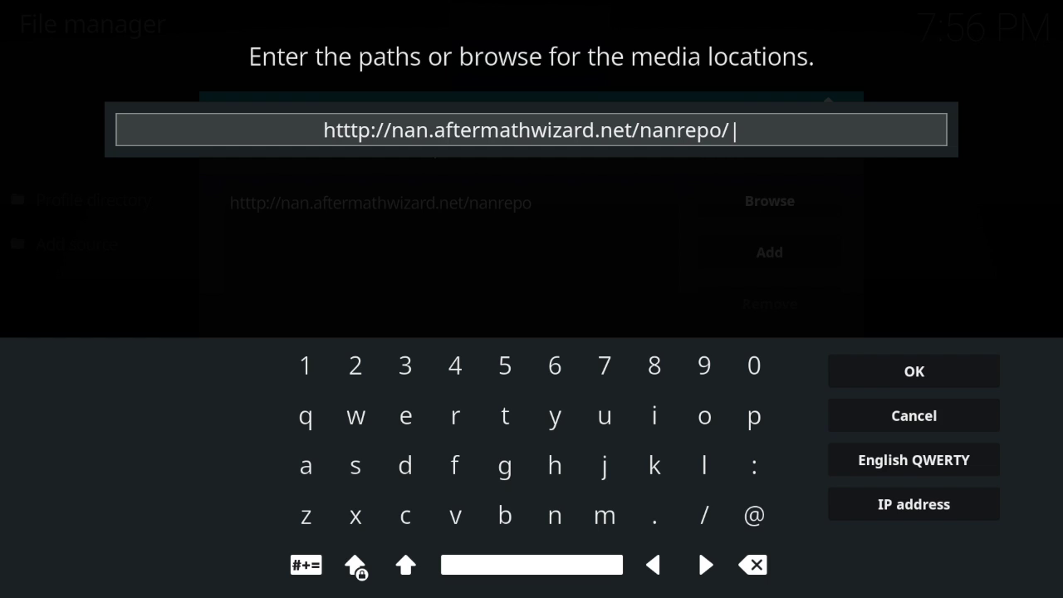
{"action": "left_click", "coordinate": [878, 369]}
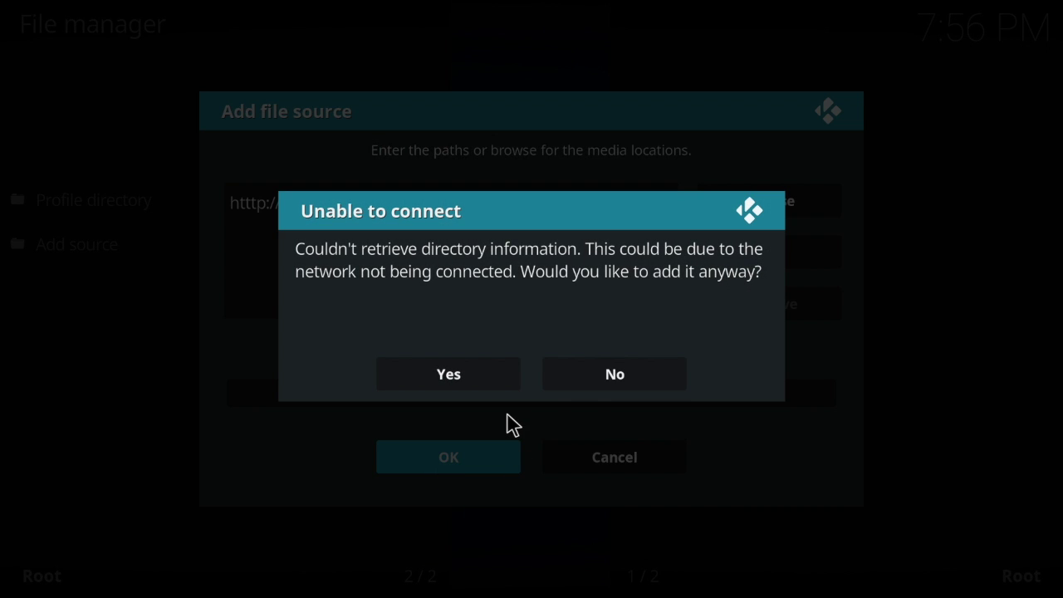
{"action": "left_click", "coordinate": [584, 387]}
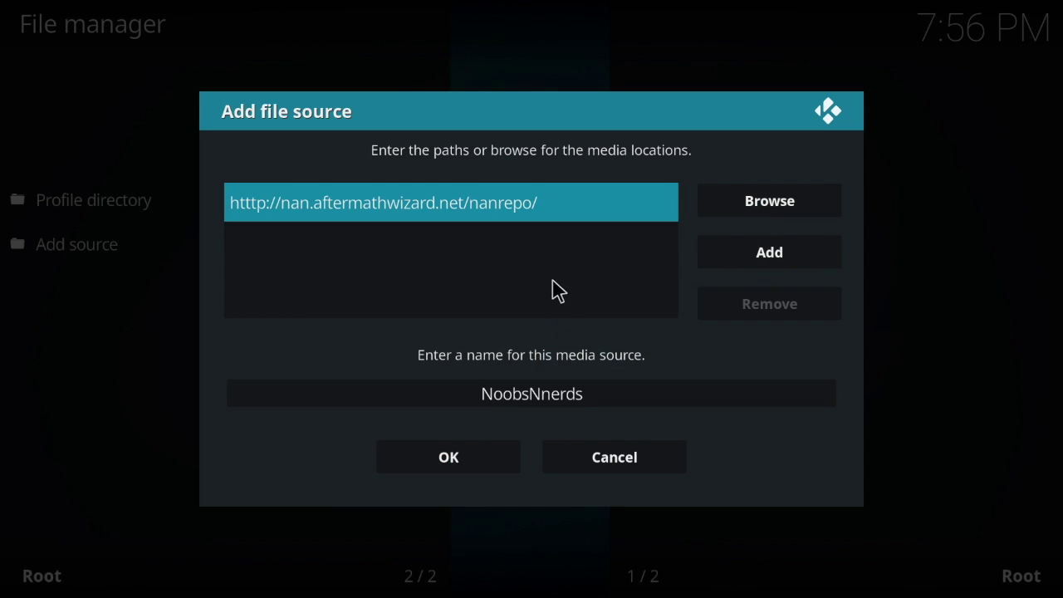
{"action": "left_click", "coordinate": [527, 210]}
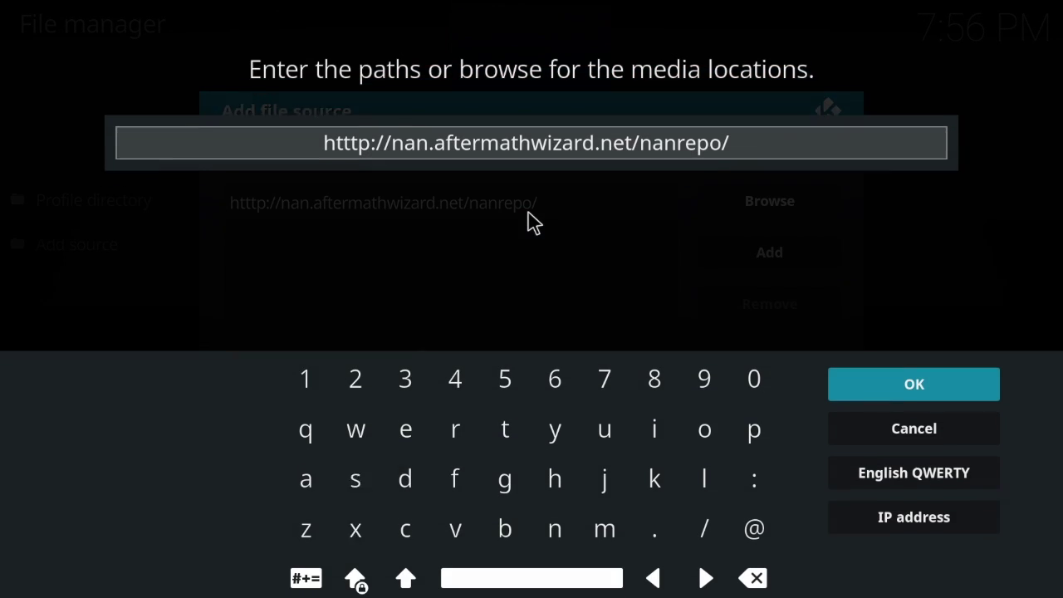
{"action": "key", "text": "BackSpace"}
{"action": "key", "text": "BackSpace"}
{"action": "key", "text": "BackSpace"}
{"action": "key", "text": "BackSpace"}
{"action": "key", "text": "BackSpace"}
{"action": "key", "text": "BackSpace"}
{"action": "key", "text": "BackSpace"}
{"action": "key", "text": "BackSpace"}
{"action": "key", "text": "BackSpace"}
{"action": "key", "text": "BackSpace"}
{"action": "key", "text": "BackSpace"}
{"action": "key", "text": "BackSpace"}
{"action": "key", "text": "BackSpace"}
{"action": "key", "text": "BackSpace"}
{"action": "key", "text": "BackSpace"}
{"action": "key", "text": "BackSpace"}
{"action": "key", "text": "BackSpace"}
{"action": "key", "text": "BackSpace"}
{"action": "key", "text": "BackSpace"}
{"action": "key", "text": "BackSpace"}
{"action": "key", "text": "BackSpace"}
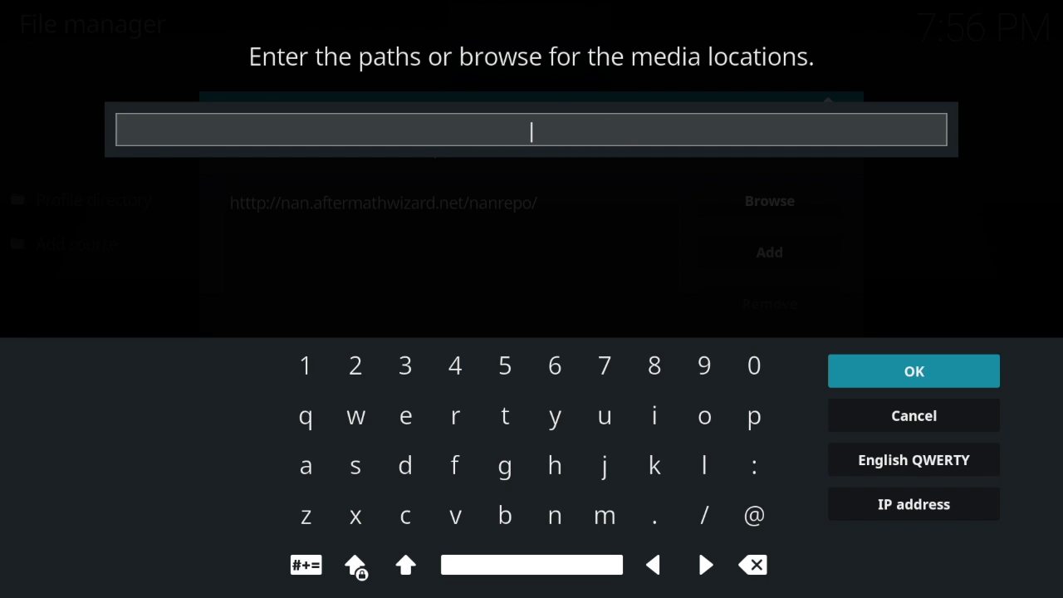
{"action": "type", "text": "http://nan"}
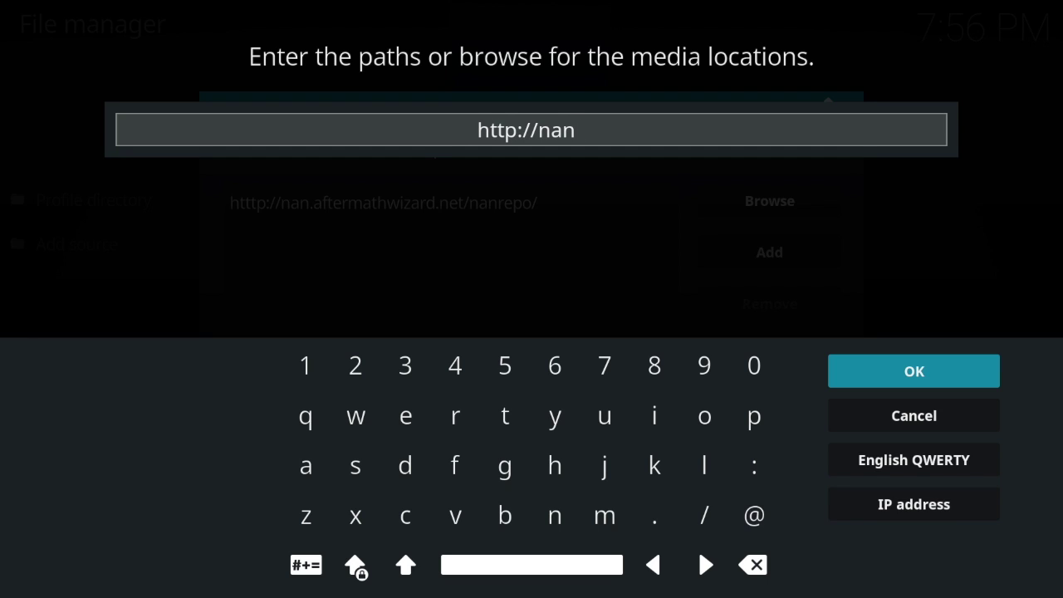
{"action": "type", "text": ".a"}
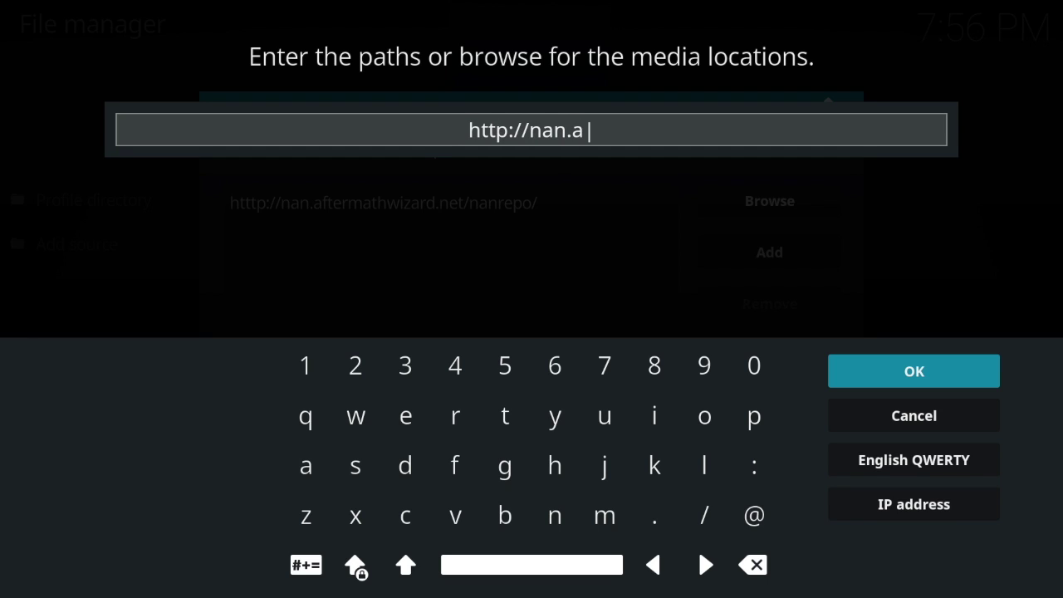
{"action": "type", "text": "fter"}
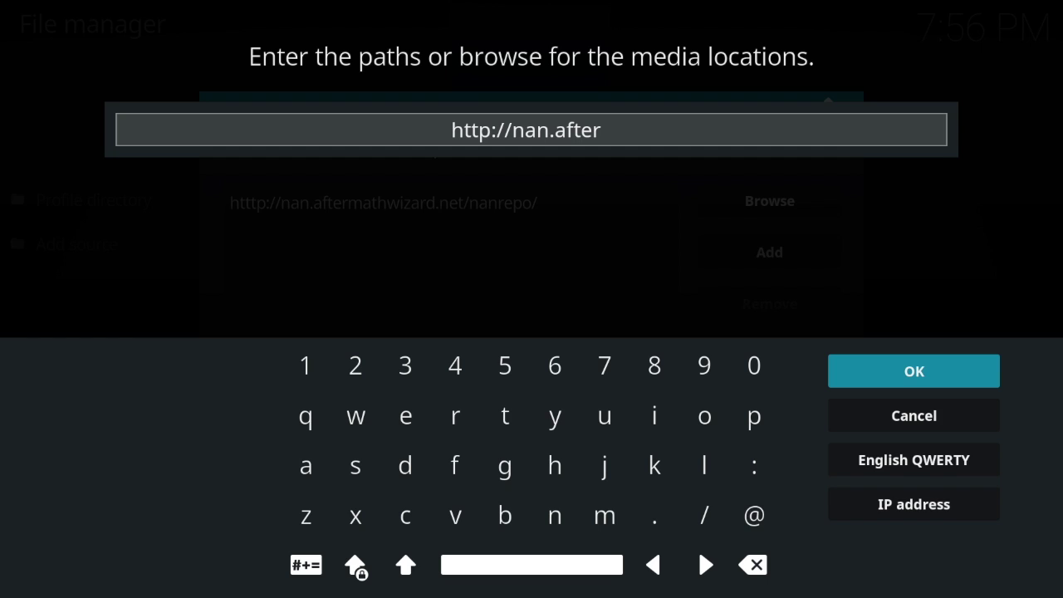
{"action": "type", "text": "math"}
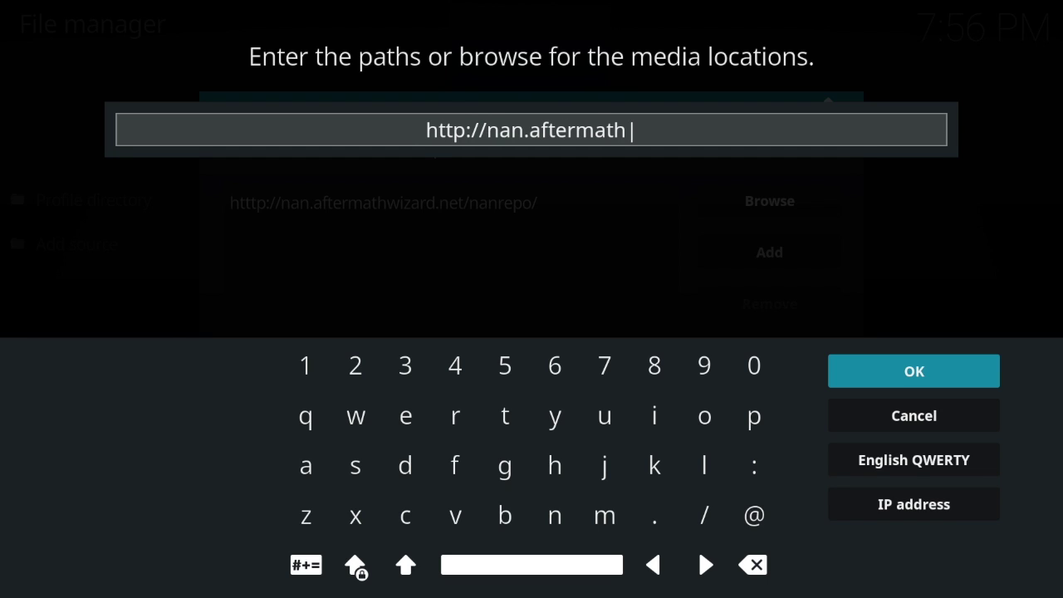
{"action": "type", "text": "wizard"}
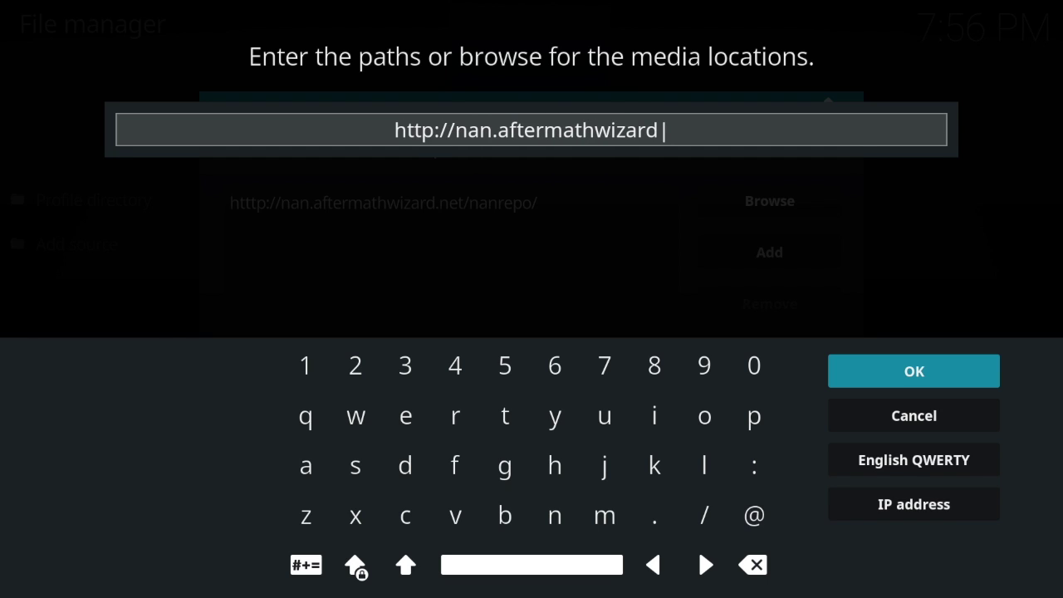
{"action": "type", "text": ".net"}
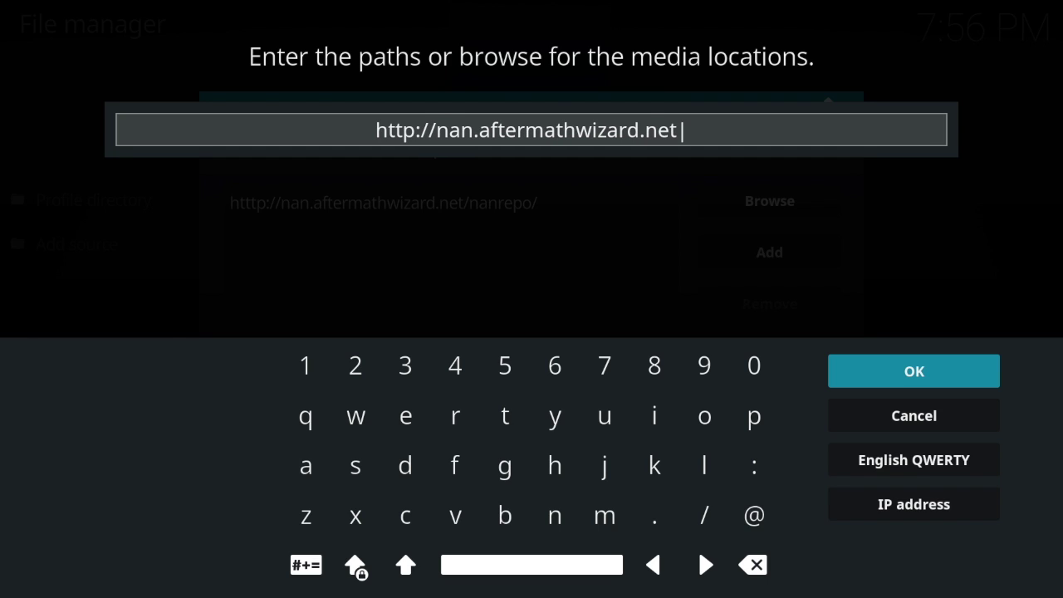
{"action": "type", "text": "/nan"}
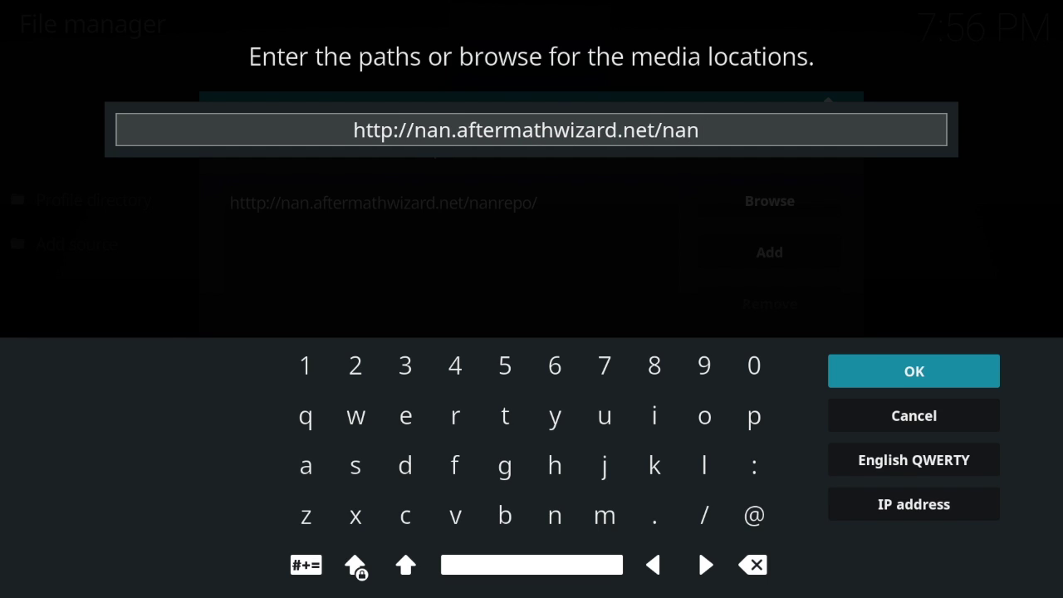
{"action": "type", "text": "repo"}
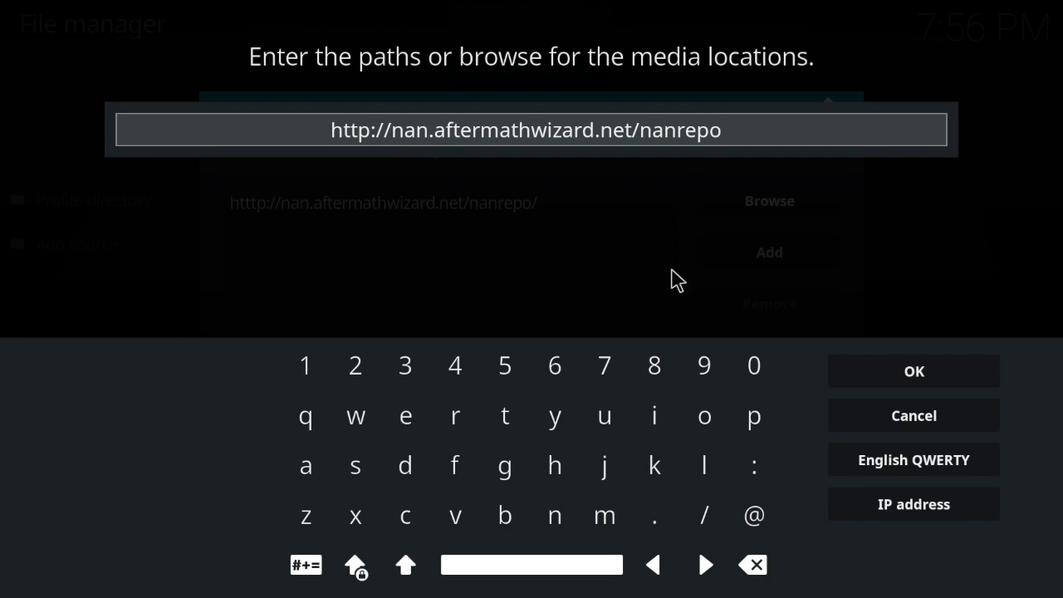
{"action": "left_click", "coordinate": [905, 370]}
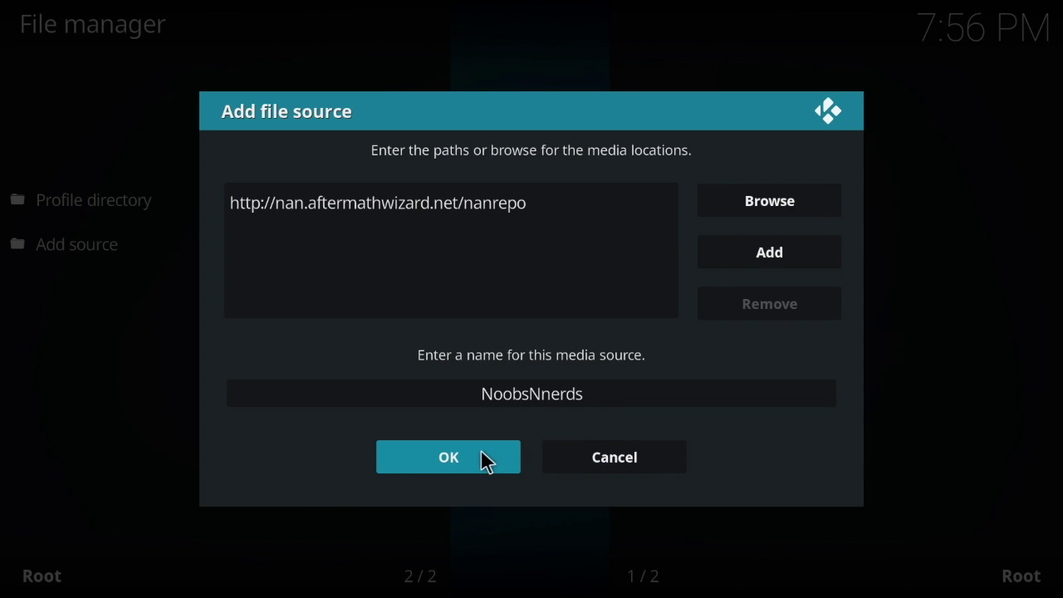
{"action": "left_click", "coordinate": [484, 457]}
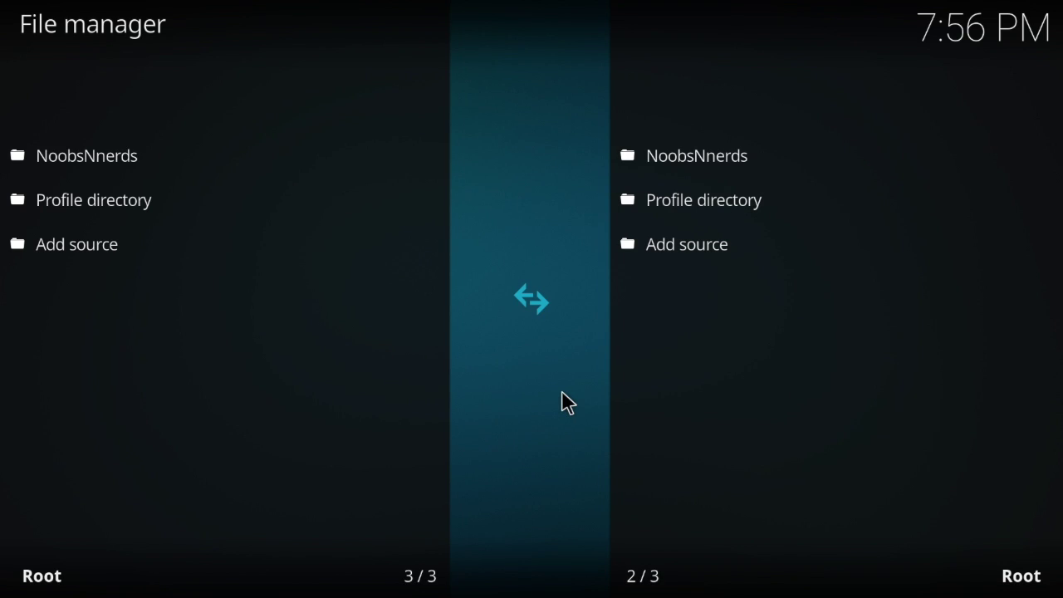
- Return to the home screen and open the add-on browser in Add-ons
{"action": "key", "text": "Escape"}
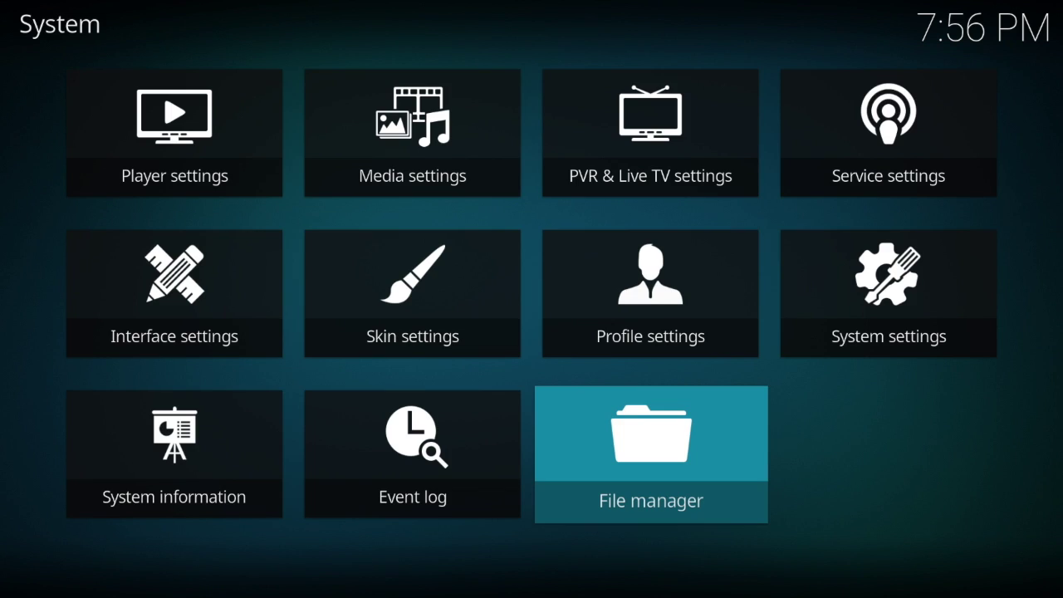
{"action": "key", "text": "Escape"}
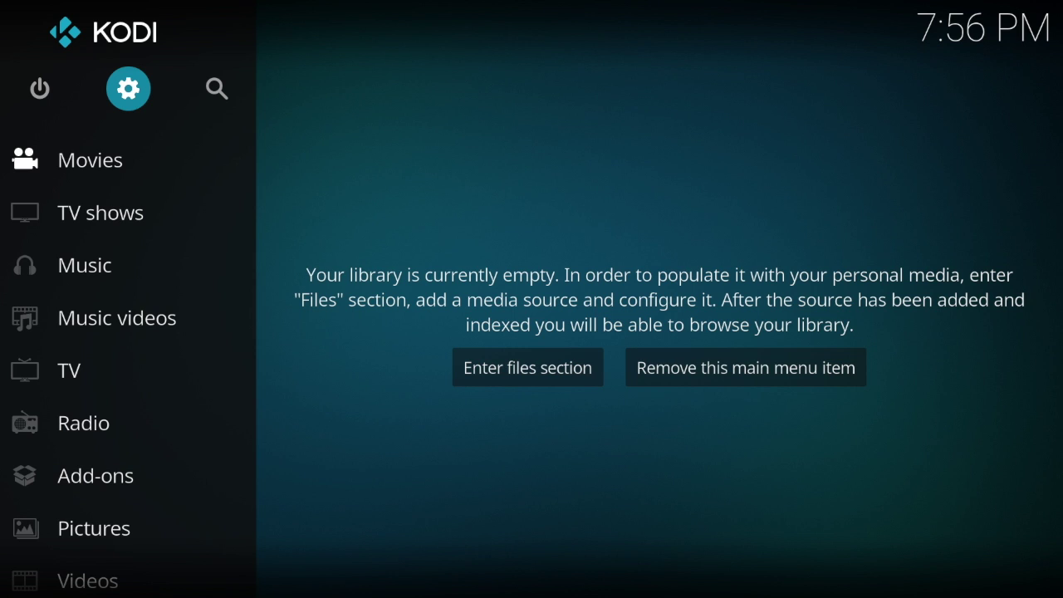
{"action": "key", "text": "Down"}
{"action": "key", "text": "Down"}
{"action": "key", "text": "Down"}
{"action": "key", "text": "Down"}
{"action": "key", "text": "Down"}
{"action": "key", "text": "Down"}
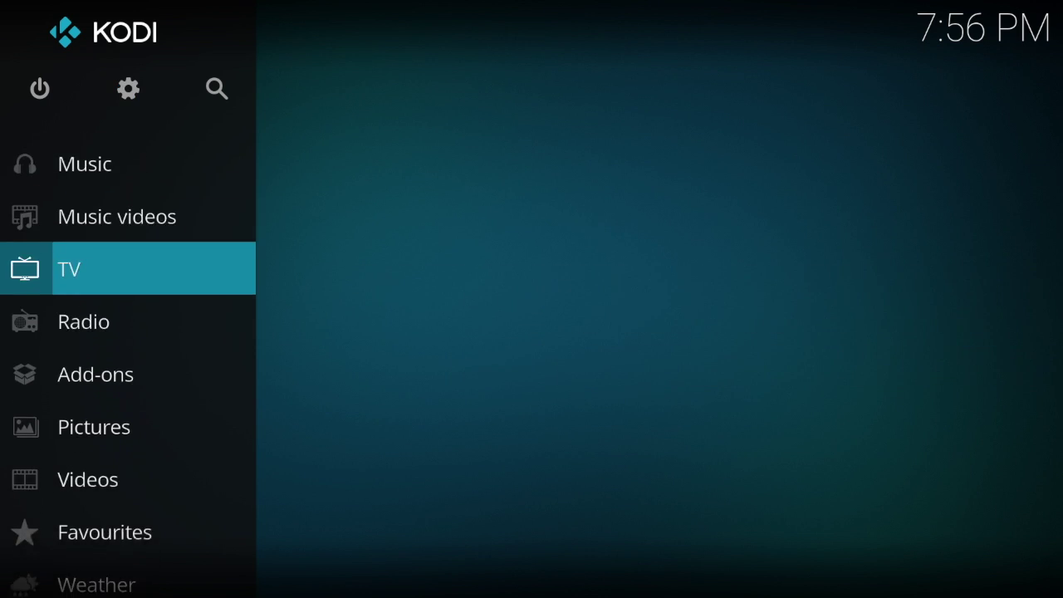
{"action": "key", "text": "Down"}
{"action": "key", "text": "Return"}
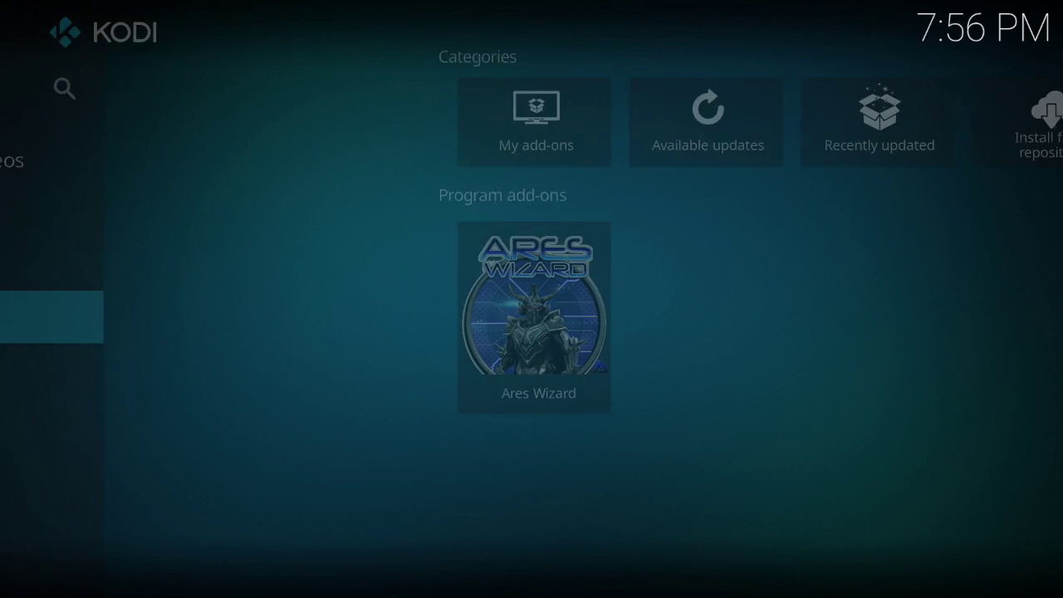
{"action": "key", "text": "Up"}
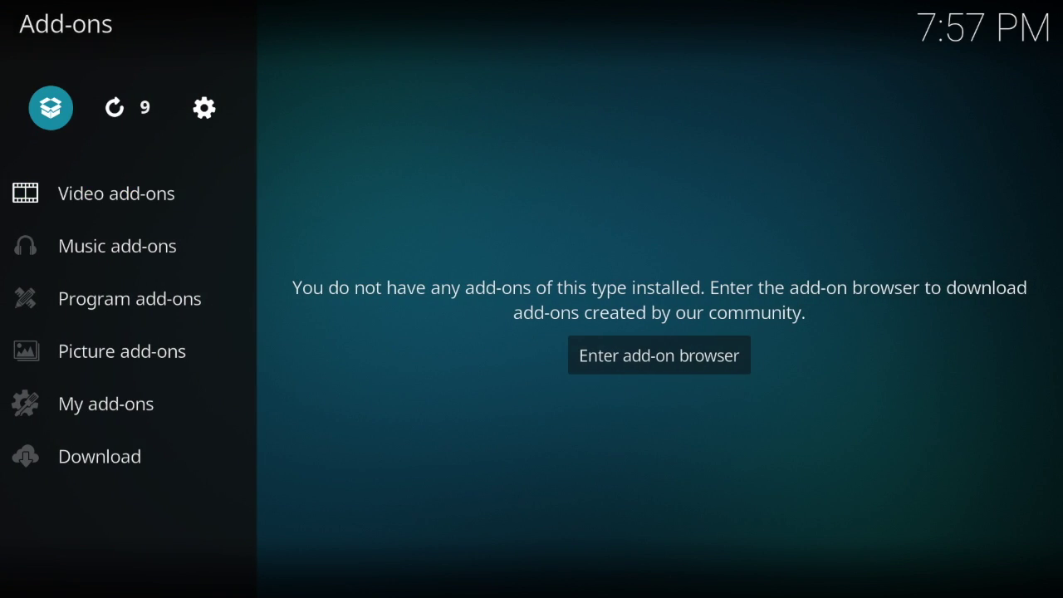
{"action": "key", "text": "Return"}
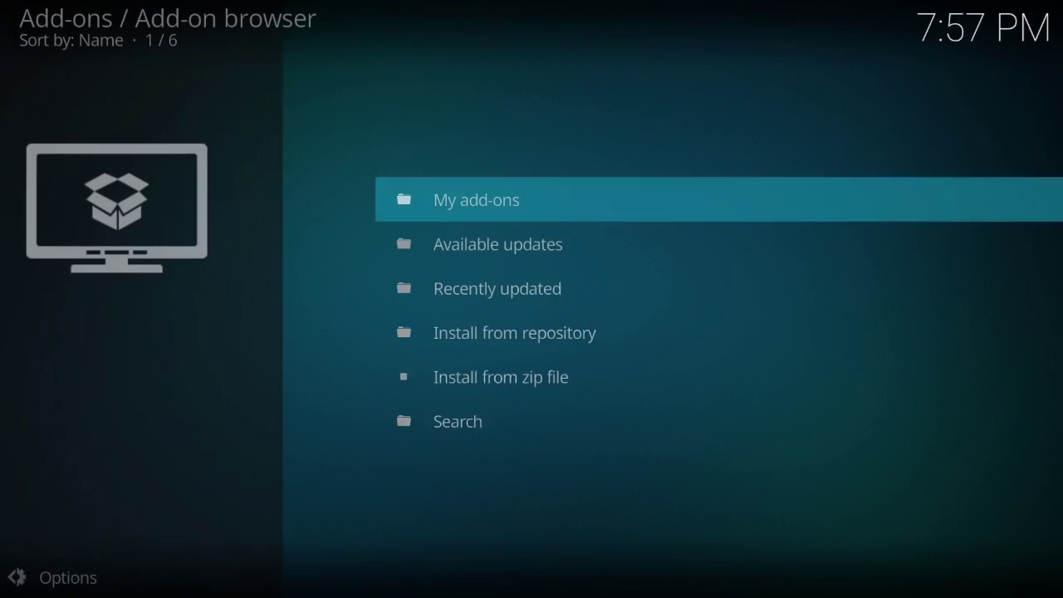
{"action": "key", "text": "Down"}
{"action": "key", "text": "Down"}
{"action": "key", "text": "Down"}
{"action": "key", "text": "Down"}
- Install repository.elysium-2017.06.10.zip from the NoobsNnerds source via Install from zip file
{"action": "key", "text": "Return"}
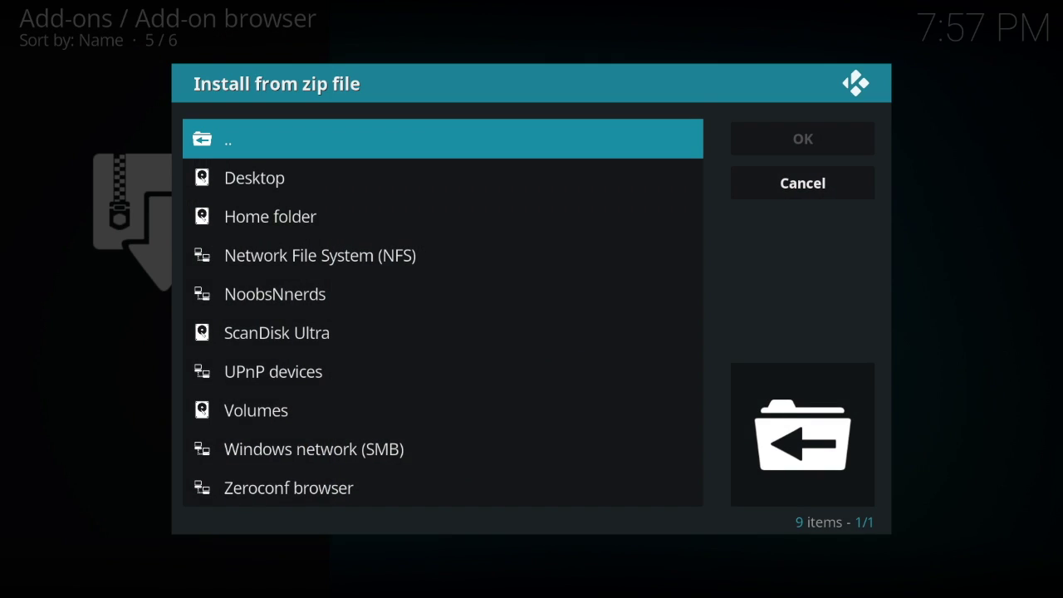
{"action": "key", "text": "Down"}
{"action": "key", "text": "Down"}
{"action": "key", "text": "Down"}
{"action": "key", "text": "Down"}
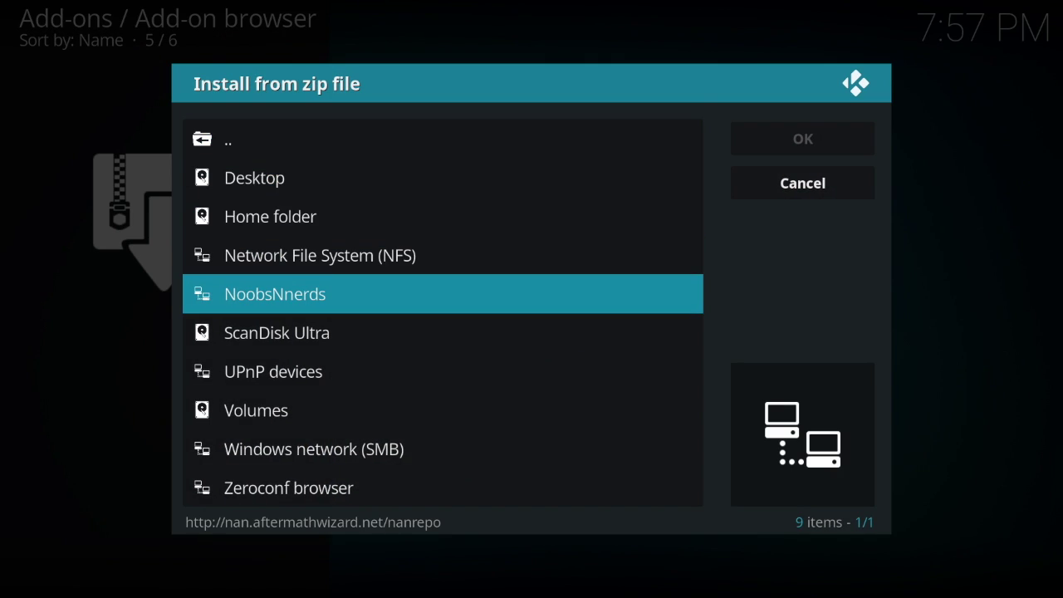
{"action": "key", "text": "Return"}
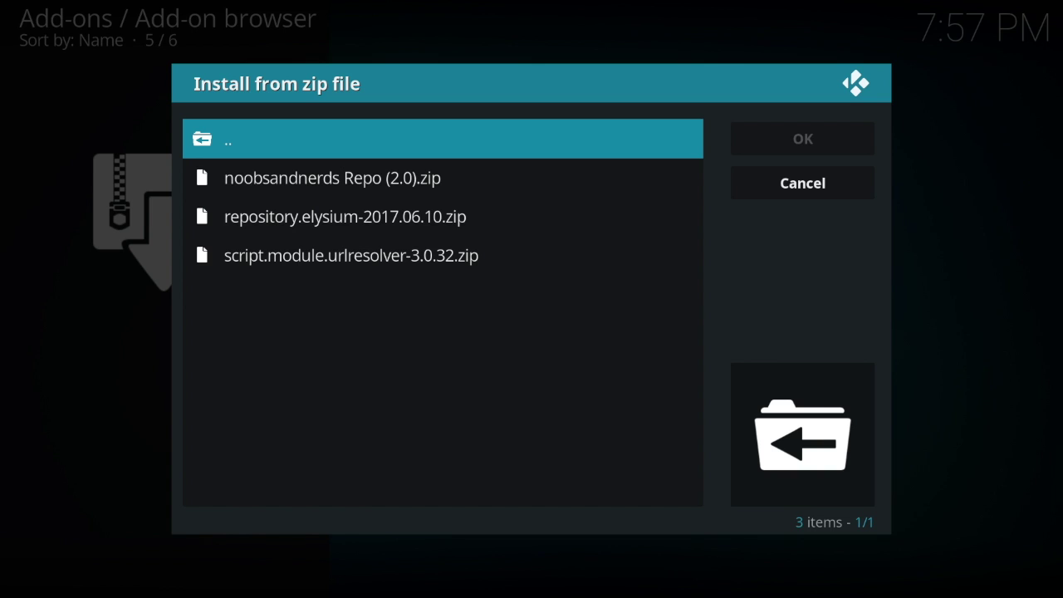
{"action": "key", "text": "Down"}
{"action": "key", "text": "Down"}
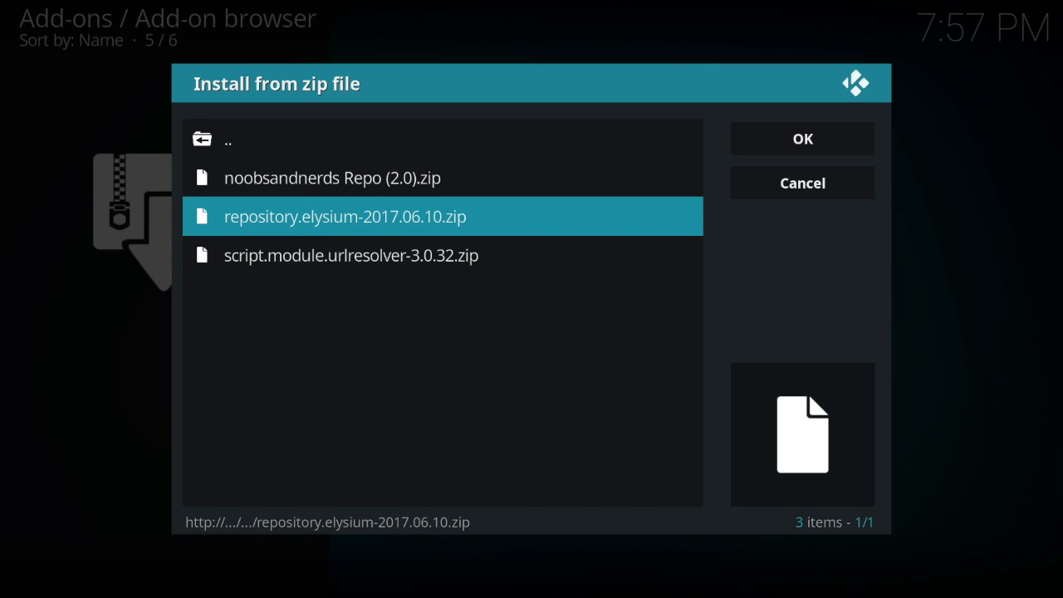
{"action": "key", "text": "Return"}
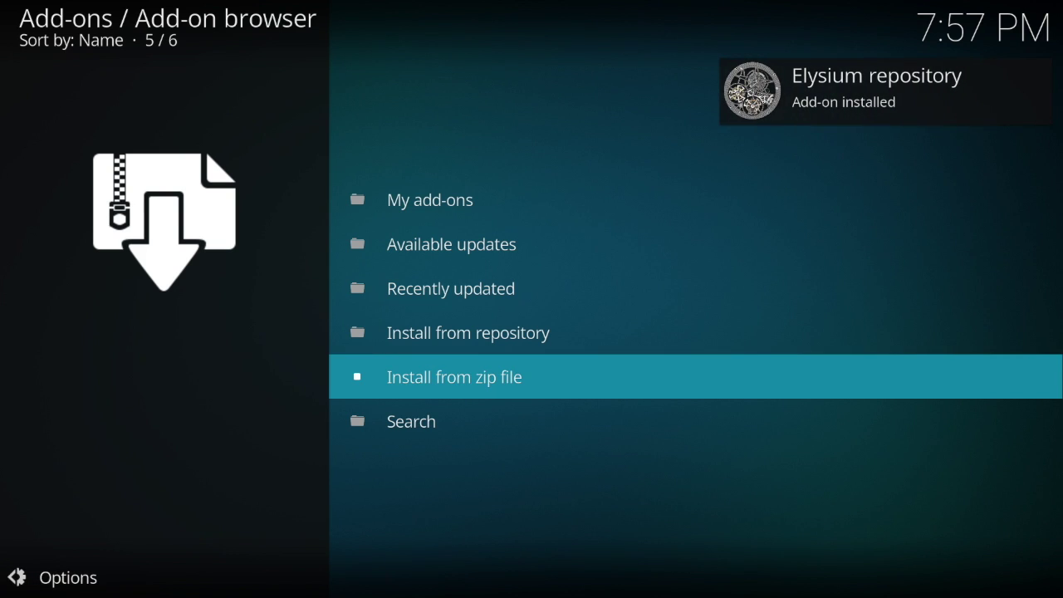
- Install Elysium 2017.07.20a from the Elysium repository's Video add-ons and reopen its info page
{"action": "key", "text": "Up"}
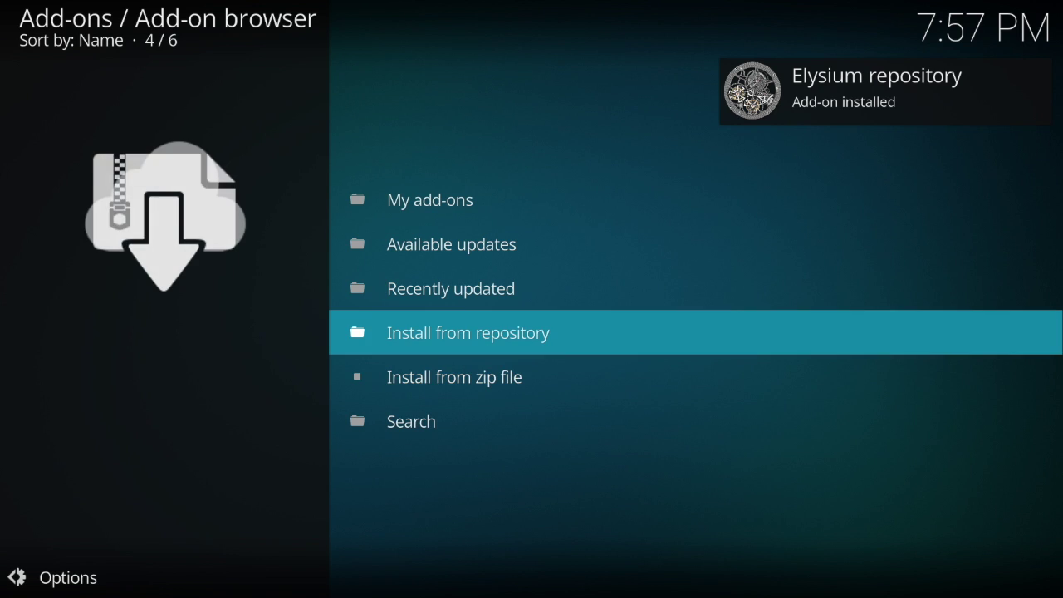
{"action": "key", "text": "Return"}
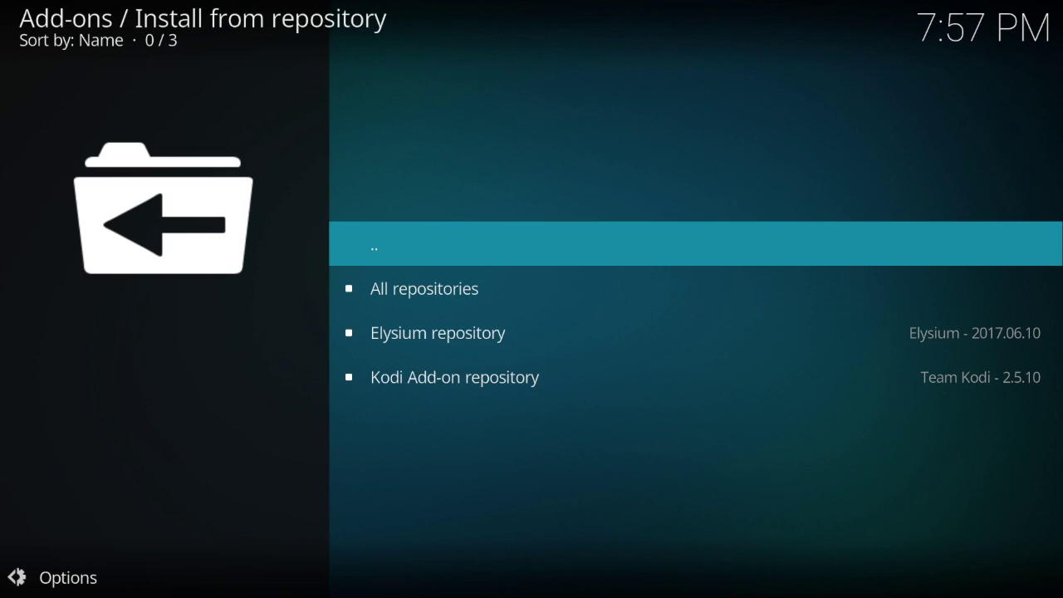
{"action": "key", "text": "Down"}
{"action": "key", "text": "Down"}
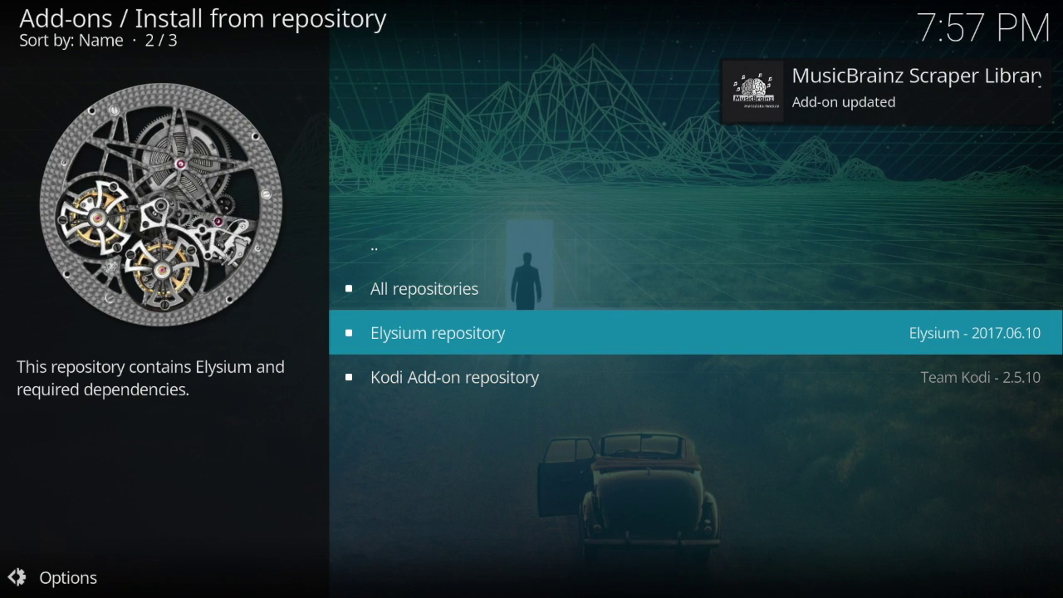
{"action": "key", "text": "Return"}
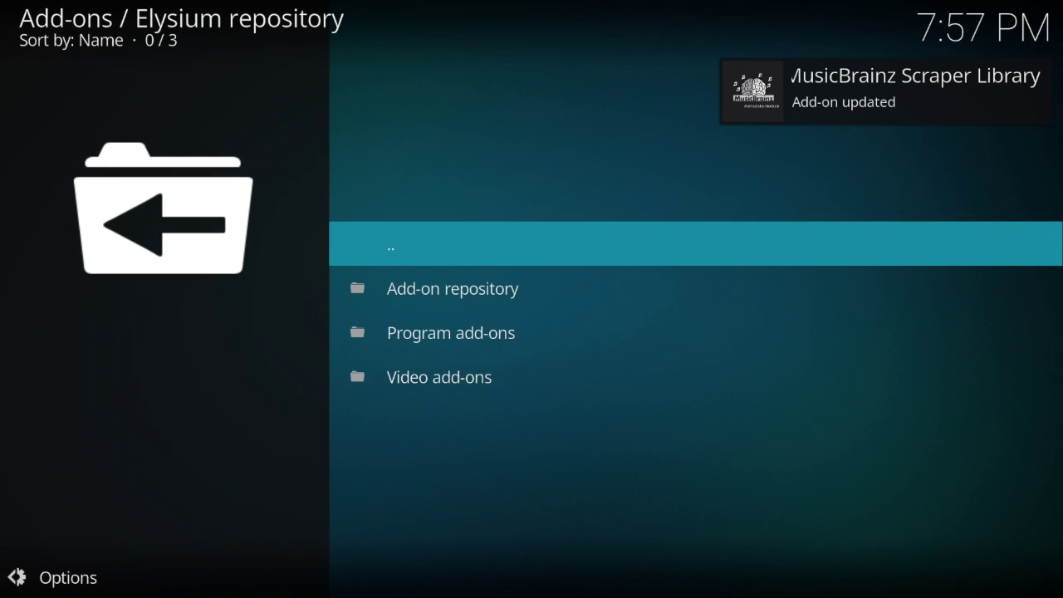
{"action": "key", "text": "Down"}
{"action": "key", "text": "Down"}
{"action": "key", "text": "Down"}
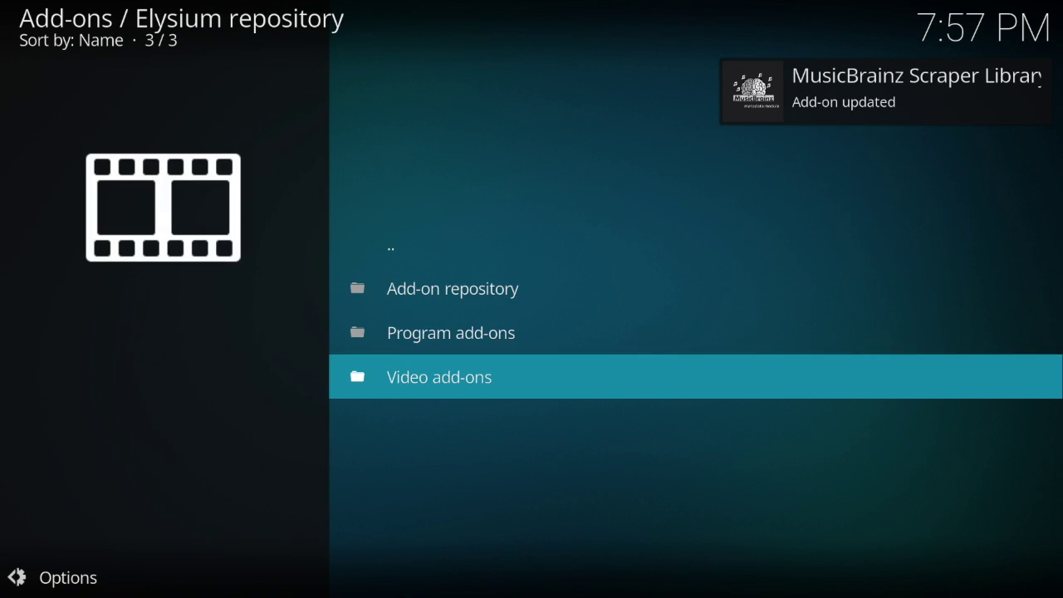
{"action": "key", "text": "Return"}
{"action": "key", "text": "Down"}
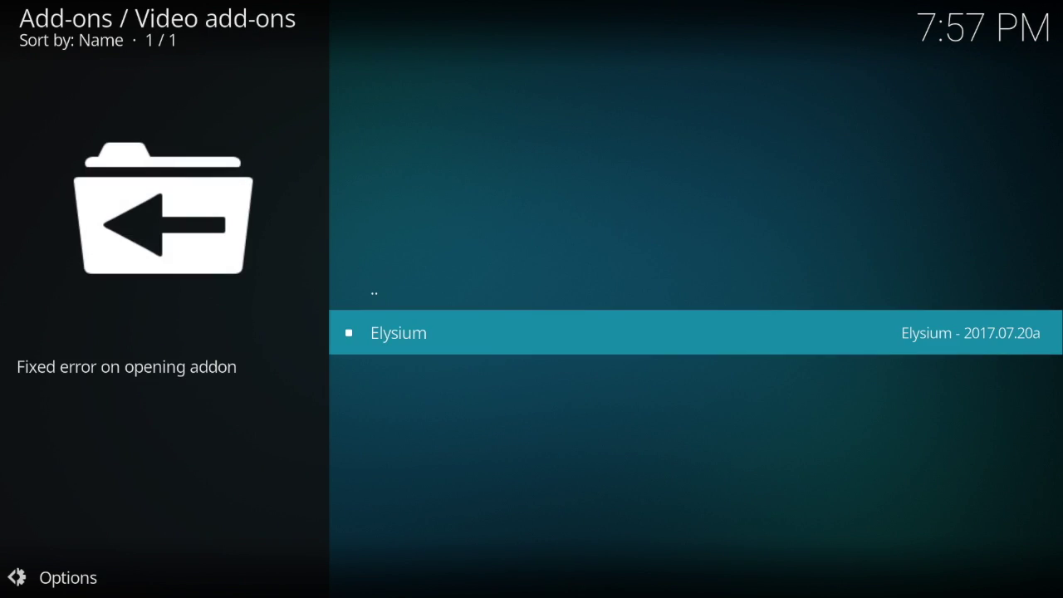
{"action": "key", "text": "Return"}
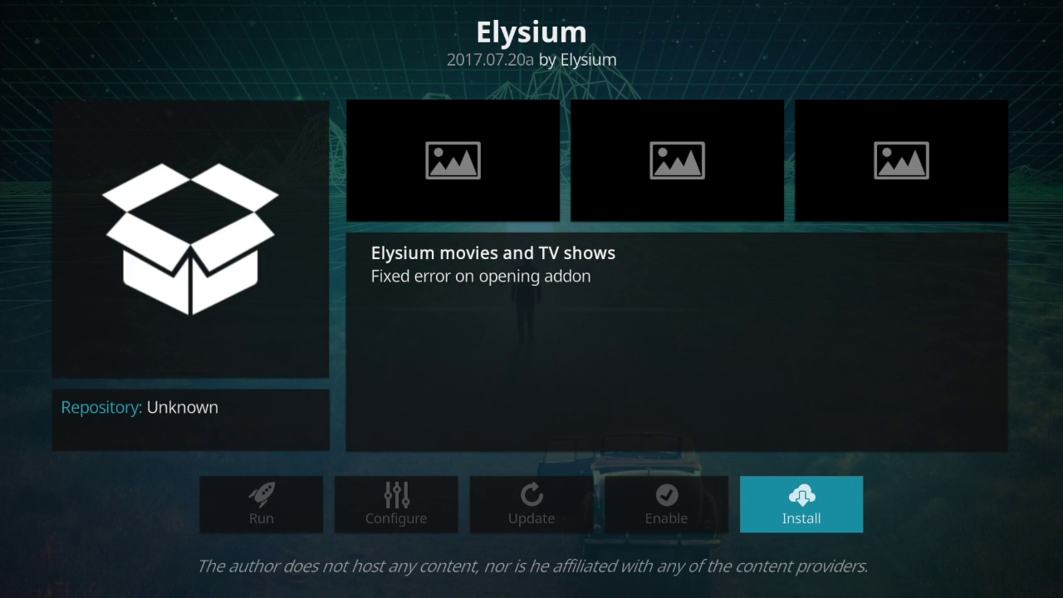
{"action": "key", "text": "Return"}
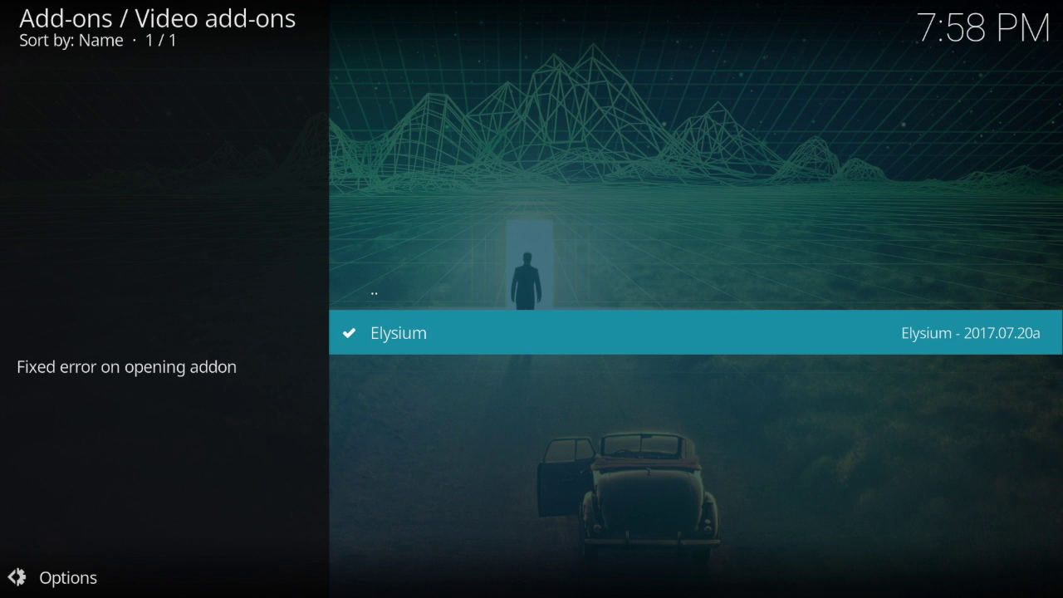
{"action": "key", "text": "Return"}
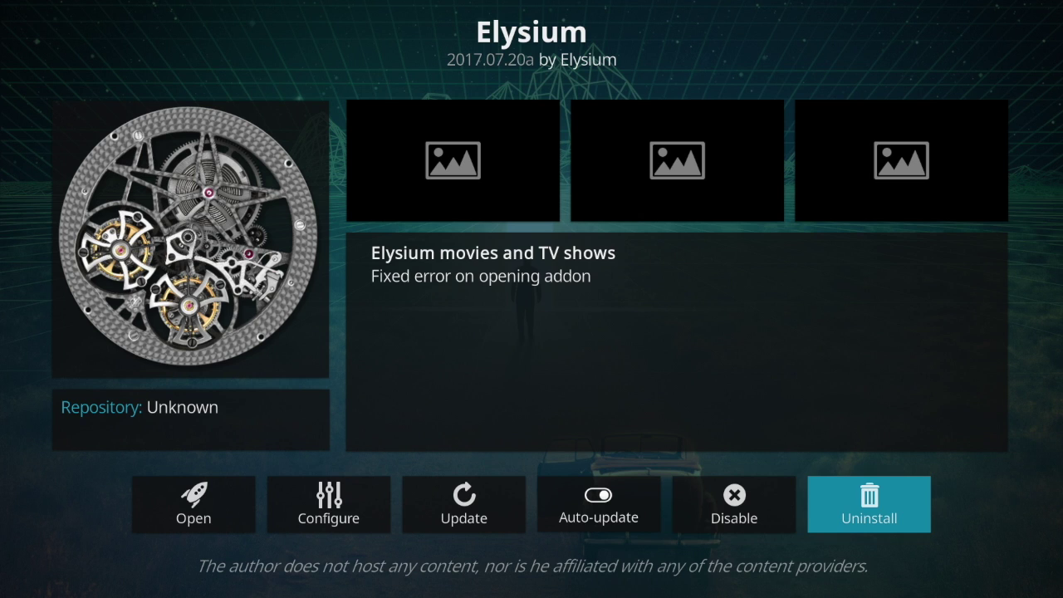
- Open the Elysium add-on's settings from its info page
{"action": "key", "text": "Left"}
{"action": "key", "text": "Left"}
{"action": "key", "text": "Left"}
{"action": "key", "text": "Left"}
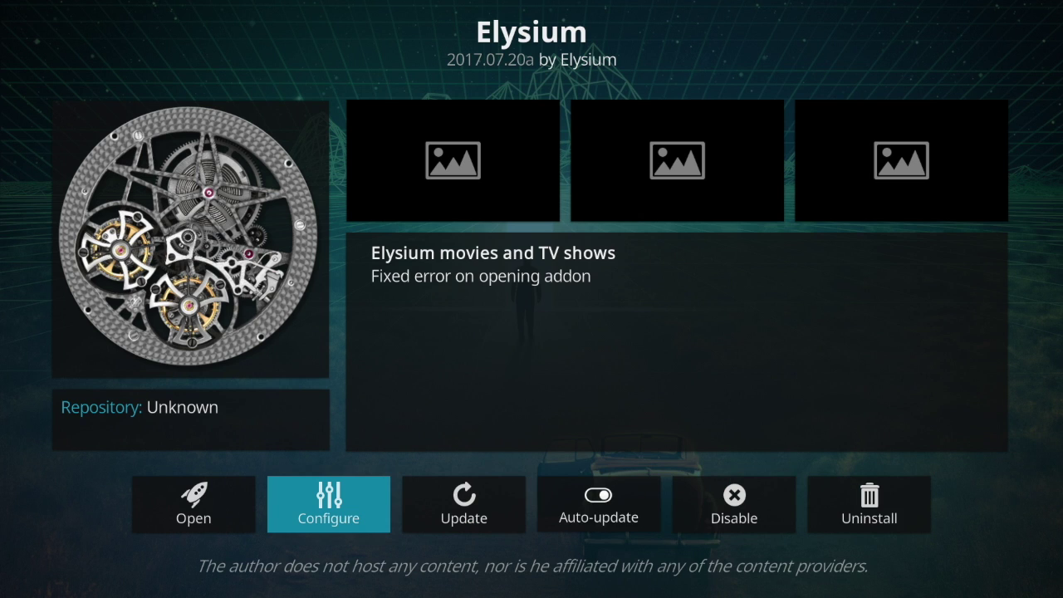
{"action": "key", "text": "Return"}
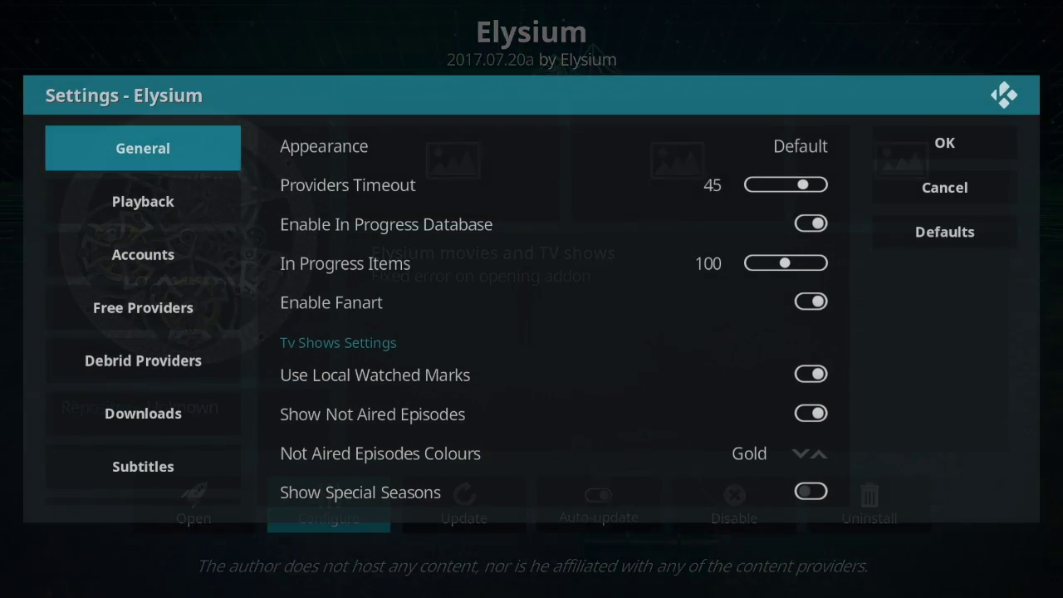
{"action": "key", "text": "Right"}
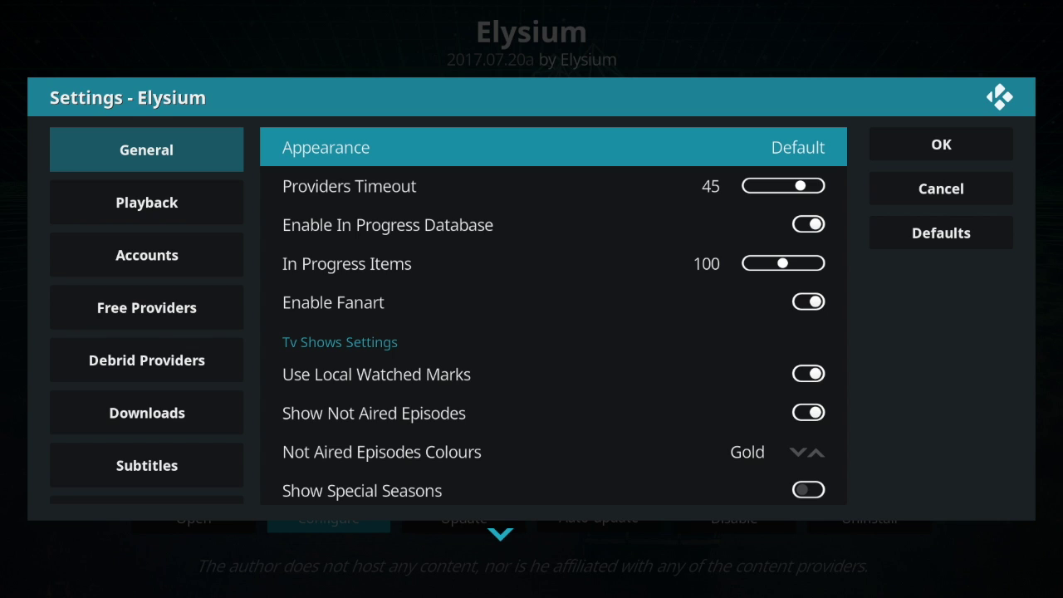
- Lower Providers Timeout from 45 to 15, then return to the settings categories
{"action": "key", "text": "Down"}
{"action": "key", "text": "Left"}
{"action": "key", "text": "Left"}
{"action": "key", "text": "Left"}
{"action": "key", "text": "Left"}
{"action": "key", "text": "Left"}
{"action": "key", "text": "Left"}
{"action": "key", "text": "Left"}
{"action": "key", "text": "Left"}
{"action": "key", "text": "Left"}
{"action": "key", "text": "Left"}
{"action": "key", "text": "Left"}
{"action": "key", "text": "Left"}
{"action": "key", "text": "Left"}
{"action": "key", "text": "Left"}
{"action": "key", "text": "Left"}
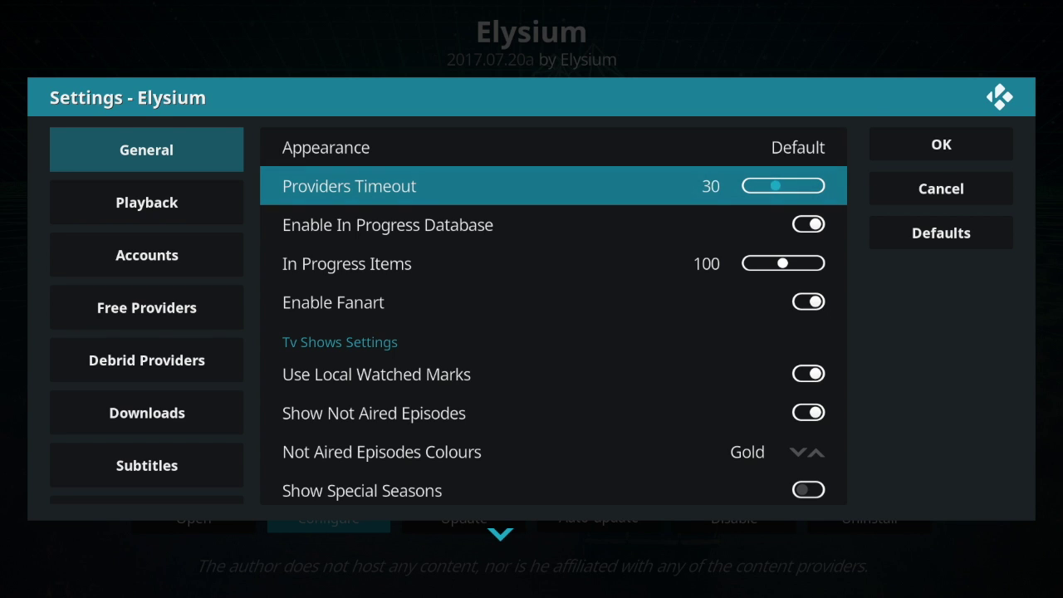
{"action": "key", "text": "Left"}
{"action": "key", "text": "Left"}
{"action": "key", "text": "Left"}
{"action": "key", "text": "Left"}
{"action": "key", "text": "Left"}
{"action": "key", "text": "Left"}
{"action": "key", "text": "Left"}
{"action": "key", "text": "Left"}
{"action": "key", "text": "Left"}
{"action": "key", "text": "Left"}
{"action": "key", "text": "Left"}
{"action": "key", "text": "Left"}
{"action": "key", "text": "Left"}
{"action": "key", "text": "Left"}
{"action": "key", "text": "Left"}
{"action": "key", "text": "Left"}
{"action": "key", "text": "Up"}
{"action": "key", "text": "Right"}
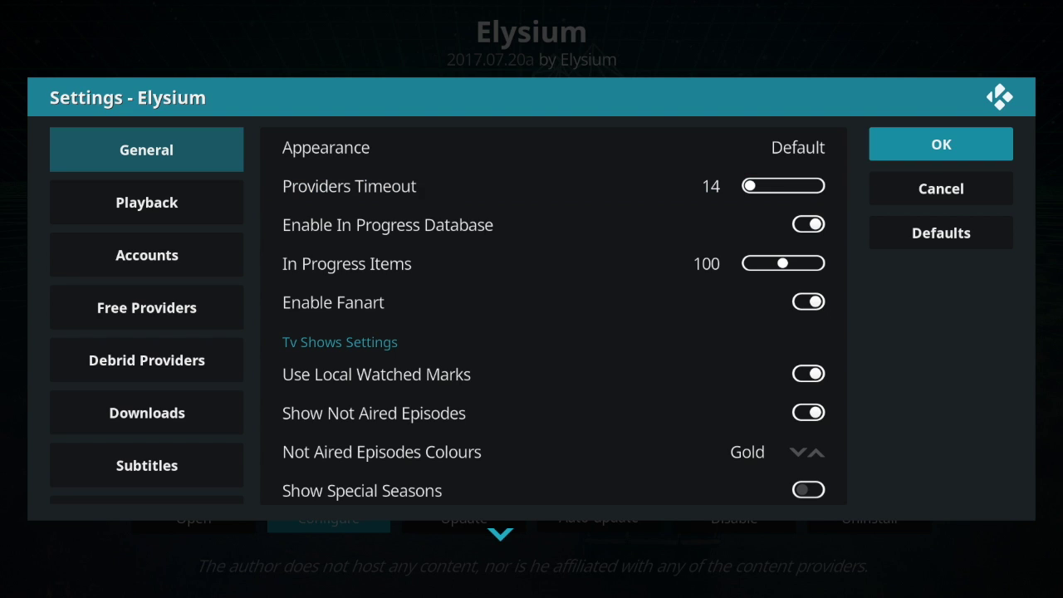
{"action": "key", "text": "Left"}
{"action": "key", "text": "Down"}
{"action": "key", "text": "Right"}
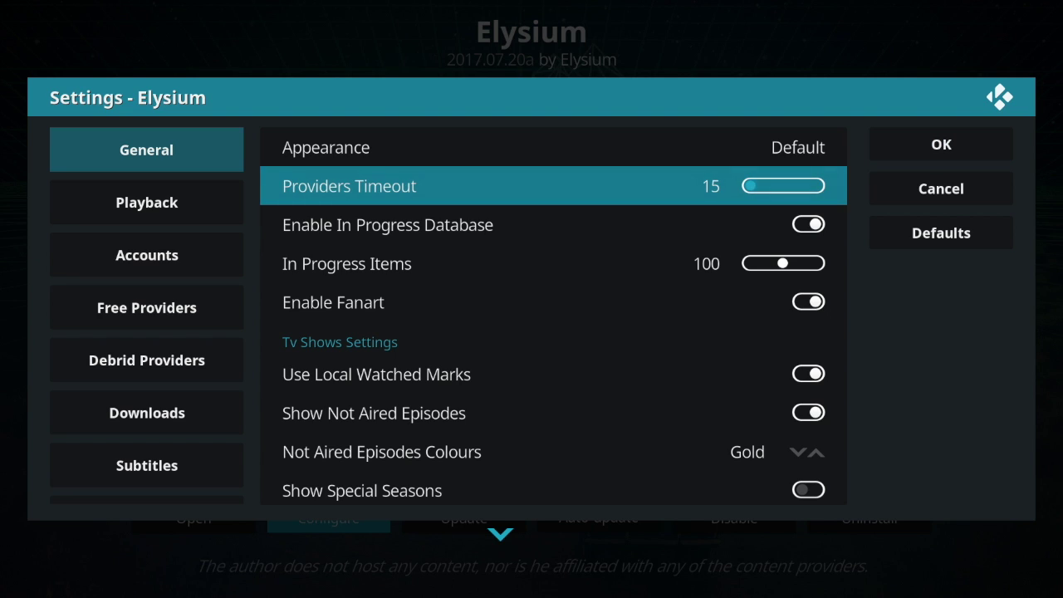
{"action": "key", "text": "Left"}
- In Elysium's Playback settings, lower Max Quality from 4k to 1080p
{"action": "key", "text": "Down"}
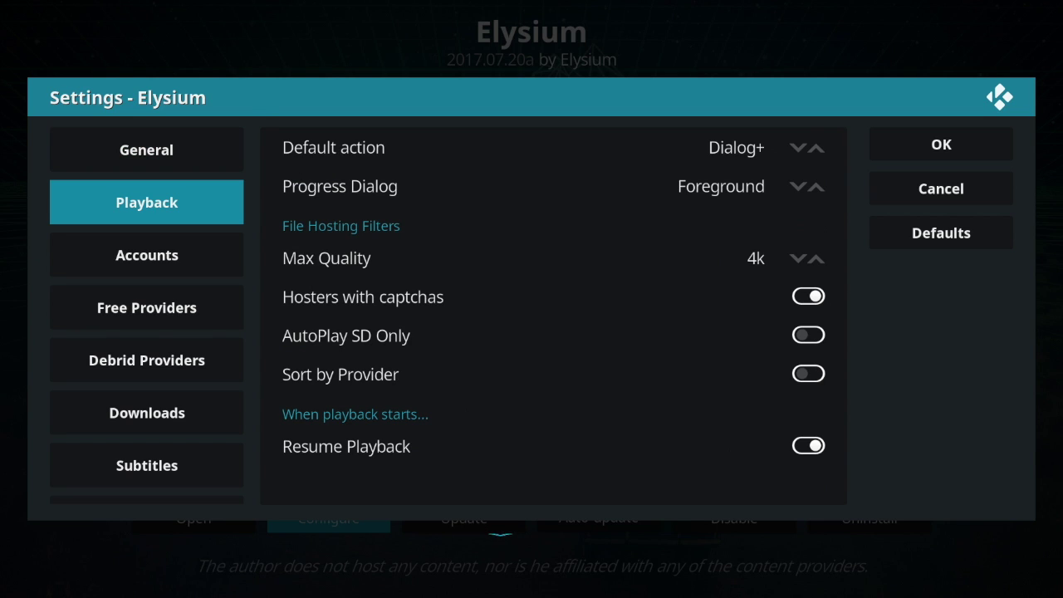
{"action": "key", "text": "Right"}
{"action": "key", "text": "Right"}
{"action": "key", "text": "Right"}
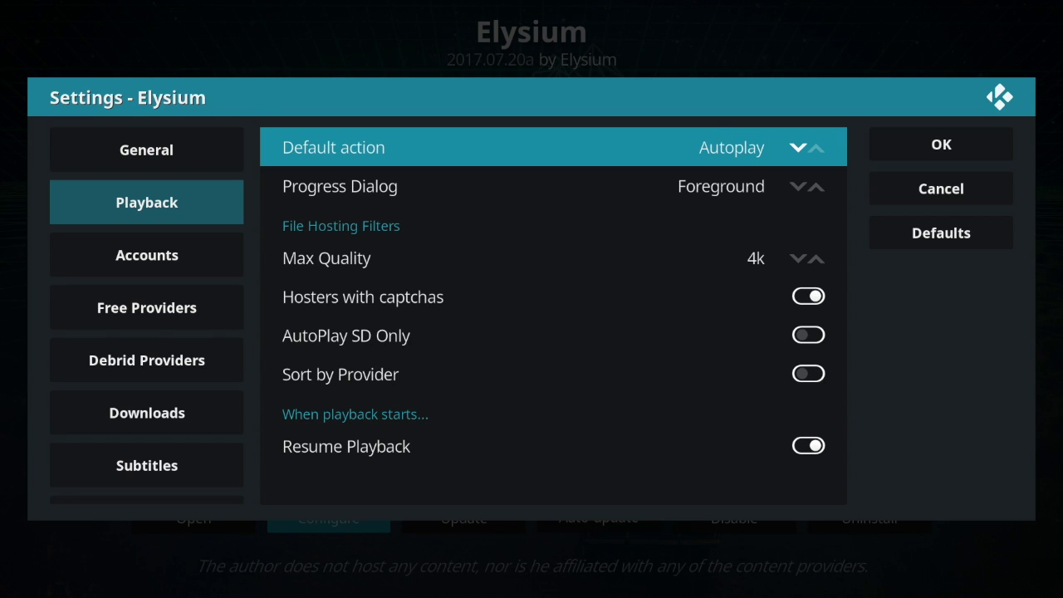
{"action": "key", "text": "Down"}
{"action": "key", "text": "Down"}
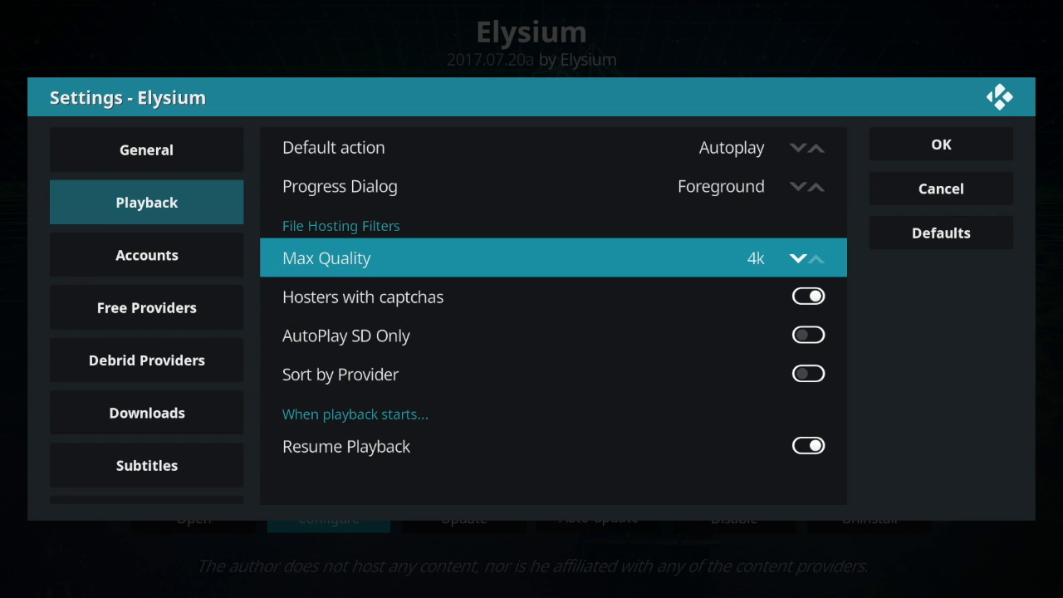
{"action": "key", "text": "Left"}
{"action": "key", "text": "Left"}
{"action": "key", "text": "Left"}
- Switch off Hosters with captchas and save the Elysium settings with OK
{"action": "key", "text": "Right"}
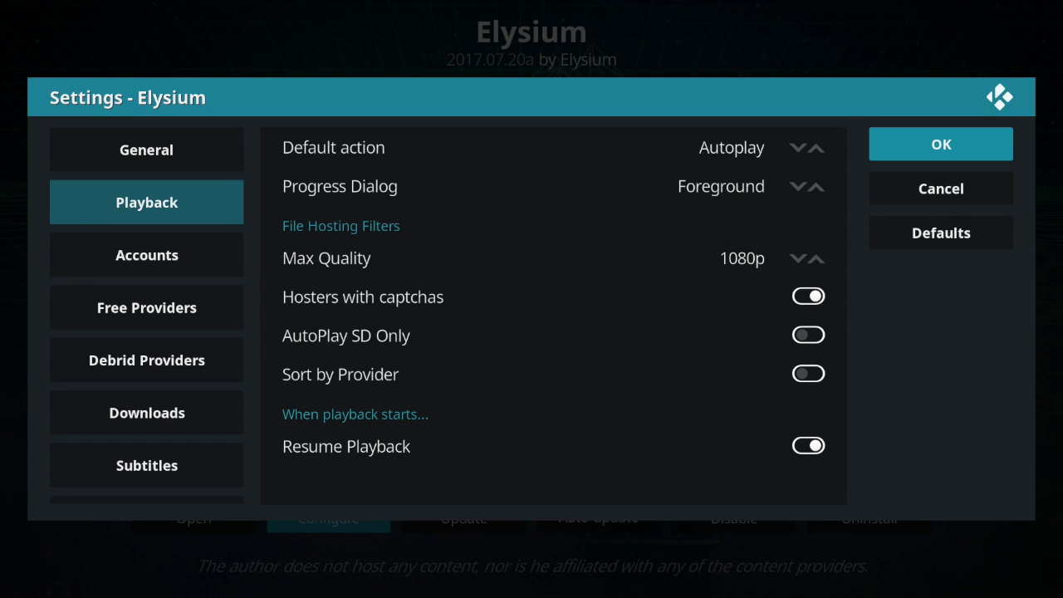
{"action": "key", "text": "Left"}
{"action": "key", "text": "Down"}
{"action": "key", "text": "Down"}
{"action": "key", "text": "Down"}
{"action": "key", "text": "Up"}
{"action": "key", "text": "Up"}
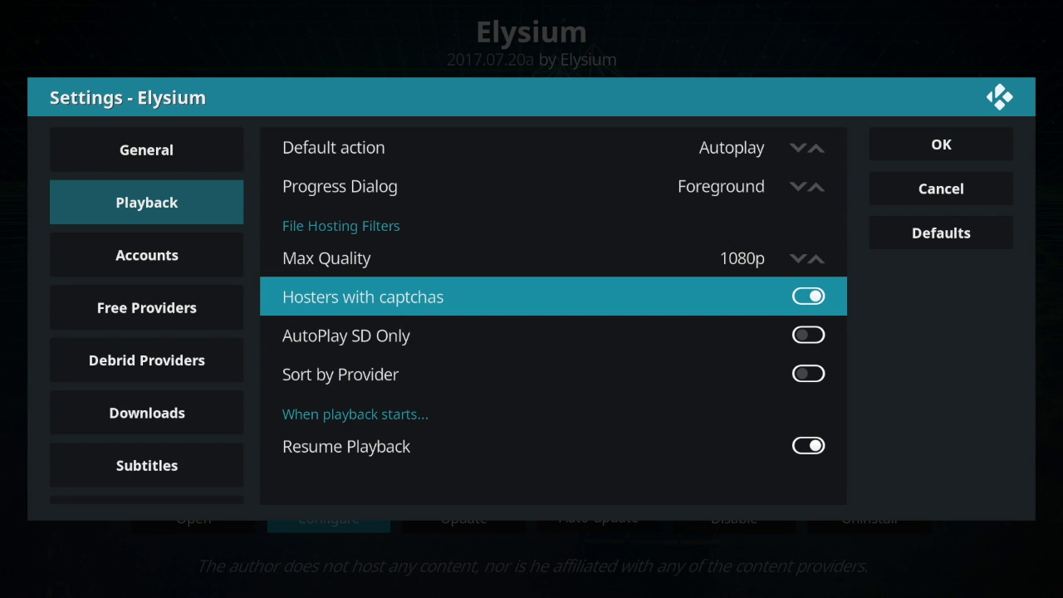
{"action": "key", "text": "Return"}
{"action": "key", "text": "Right"}
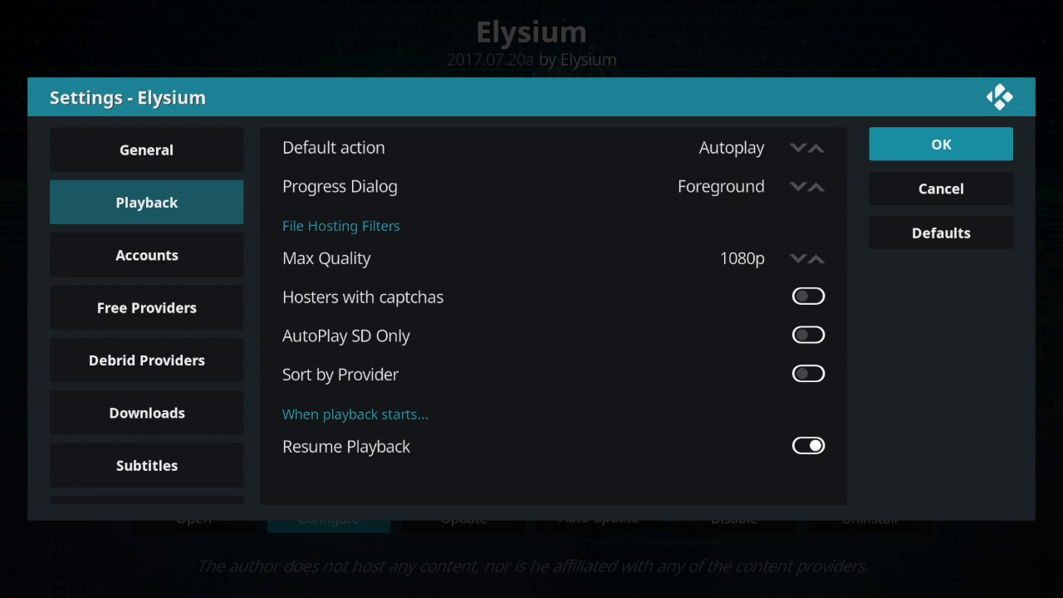
{"action": "key", "text": "Return"}
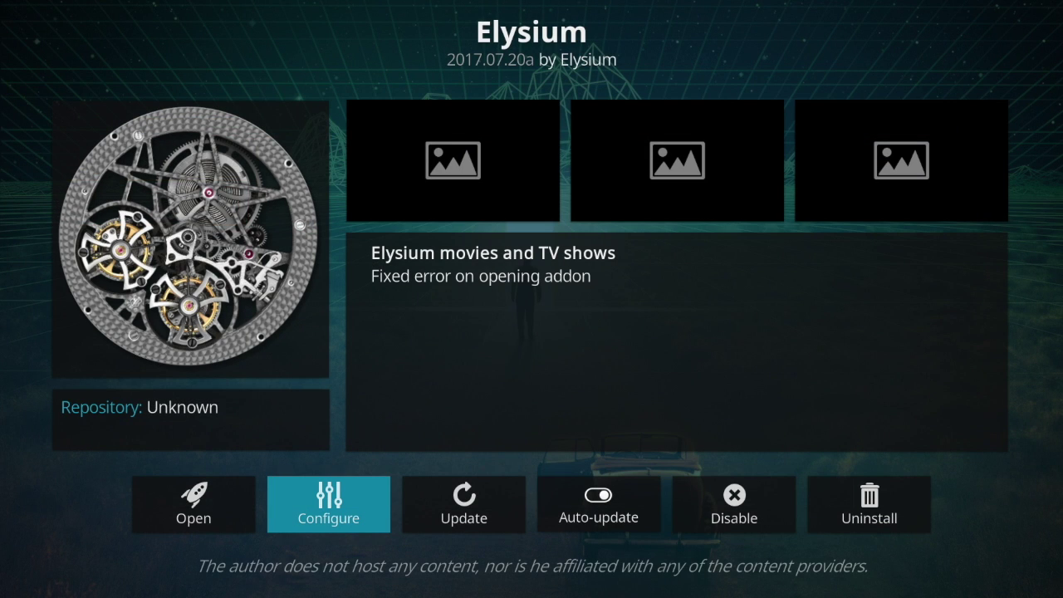
- Launch the Elysium add-on and open its TV Shows category
{"action": "key", "text": "Left"}
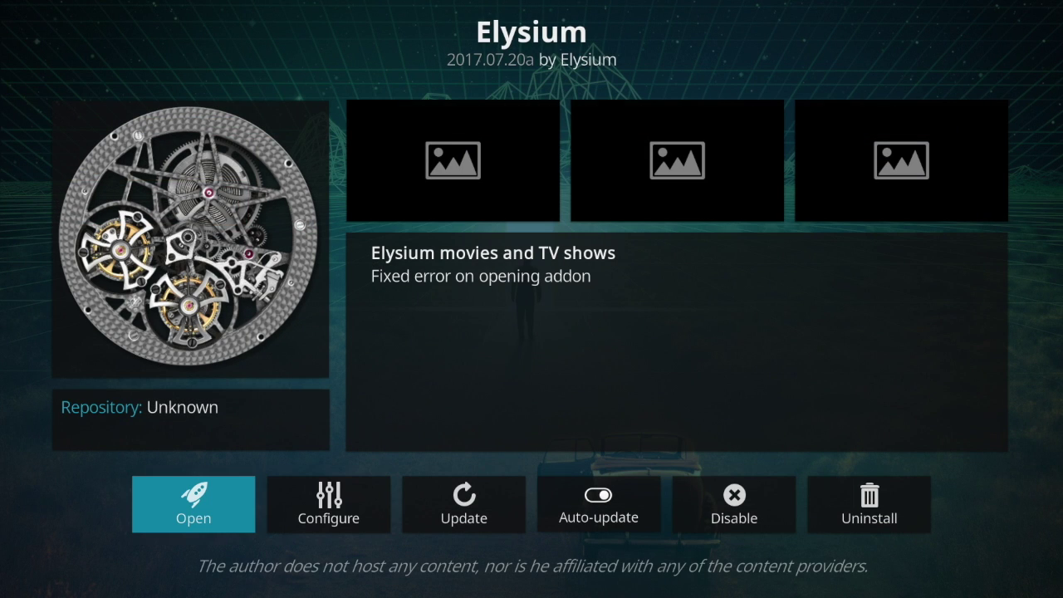
{"action": "key", "text": "Return"}
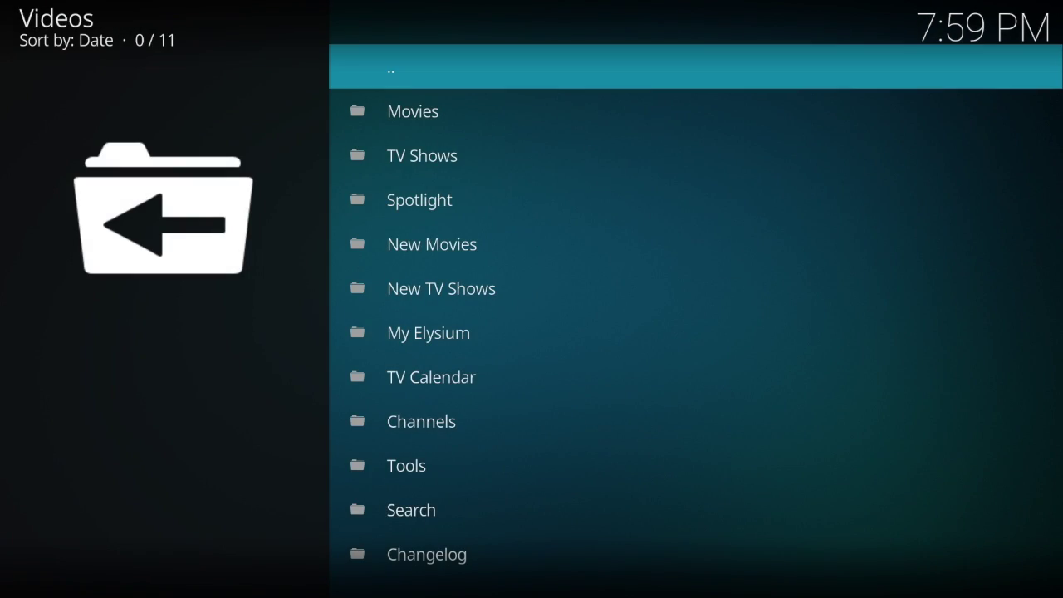
{"action": "key", "text": "Down"}
{"action": "key", "text": "Down"}
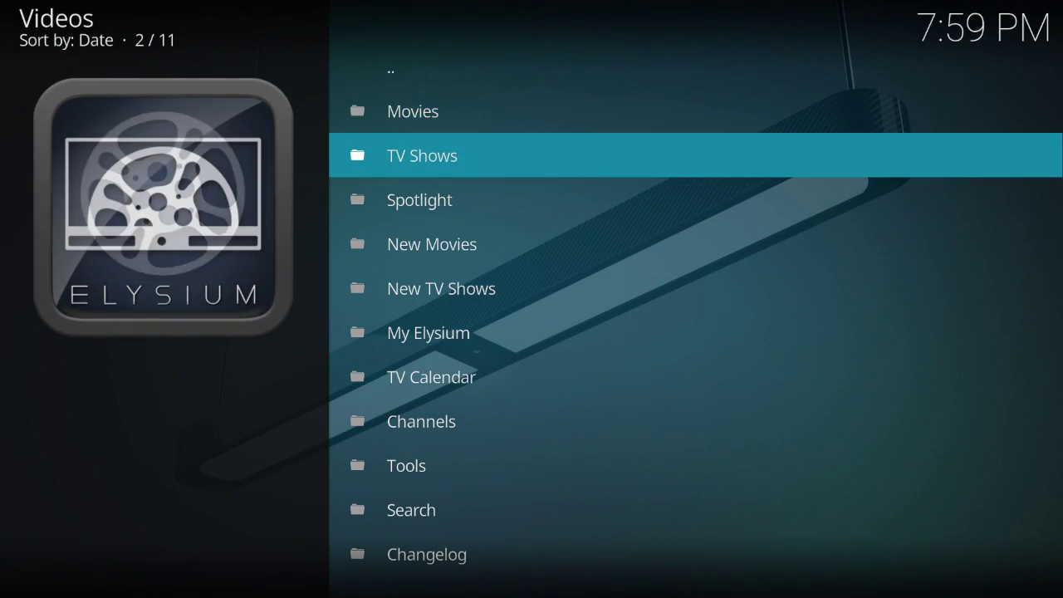
{"action": "key", "text": "Down"}
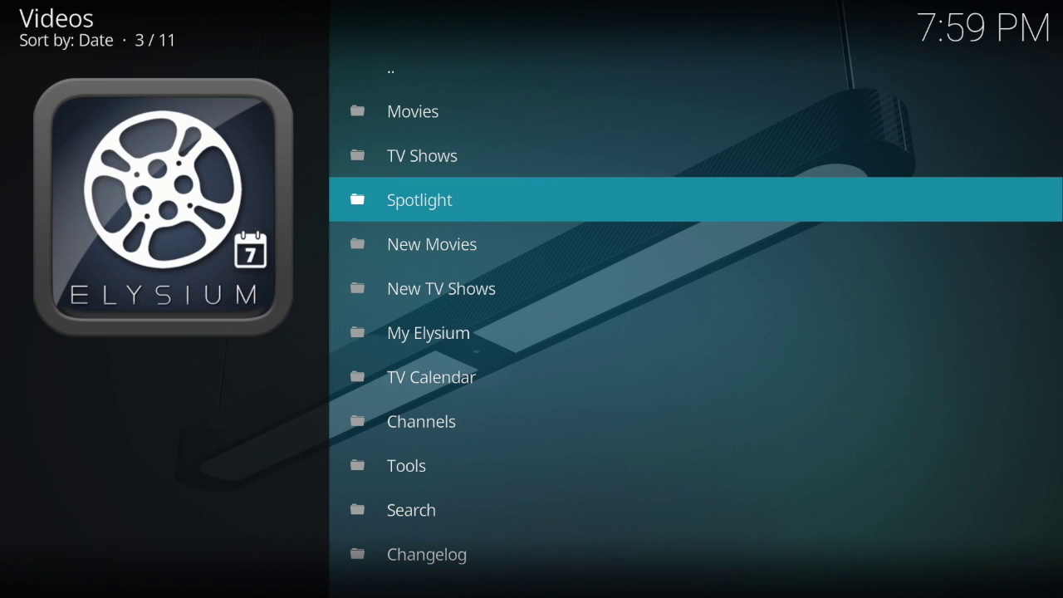
{"action": "key", "text": "Up"}
{"action": "key", "text": "Up"}
{"action": "key", "text": "Down"}
{"action": "key", "text": "Down"}
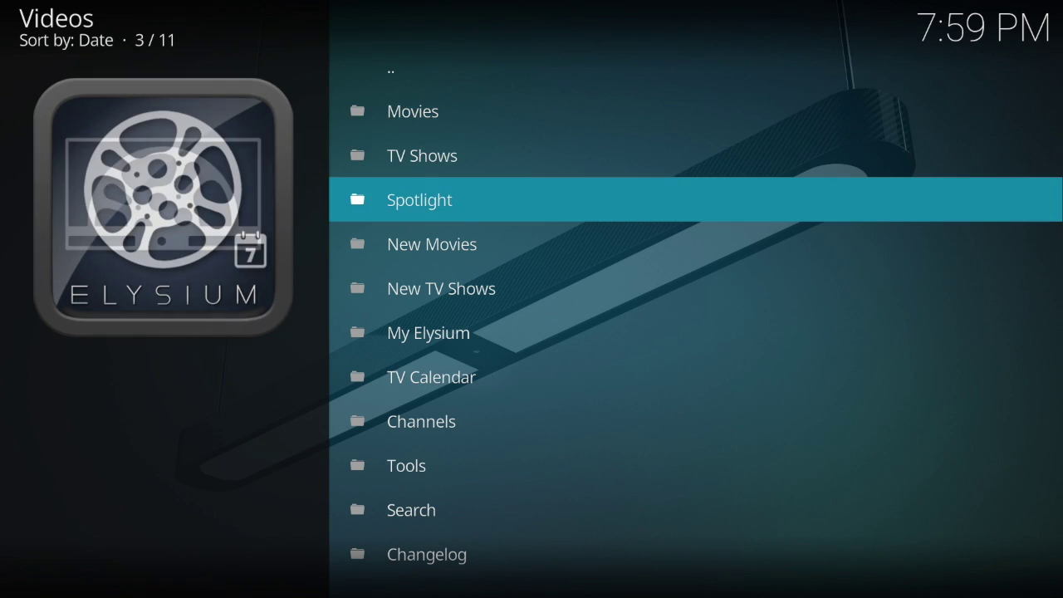
{"action": "key", "text": "Down"}
{"action": "key", "text": "Down"}
{"action": "key", "text": "Up"}
{"action": "key", "text": "Up"}
{"action": "key", "text": "Up"}
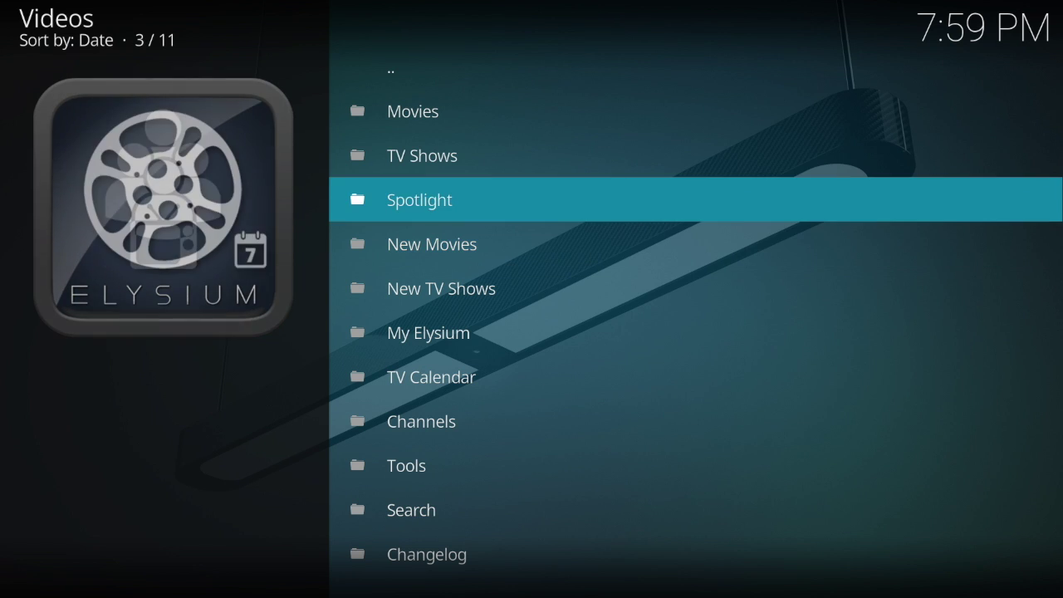
{"action": "key", "text": "Return"}
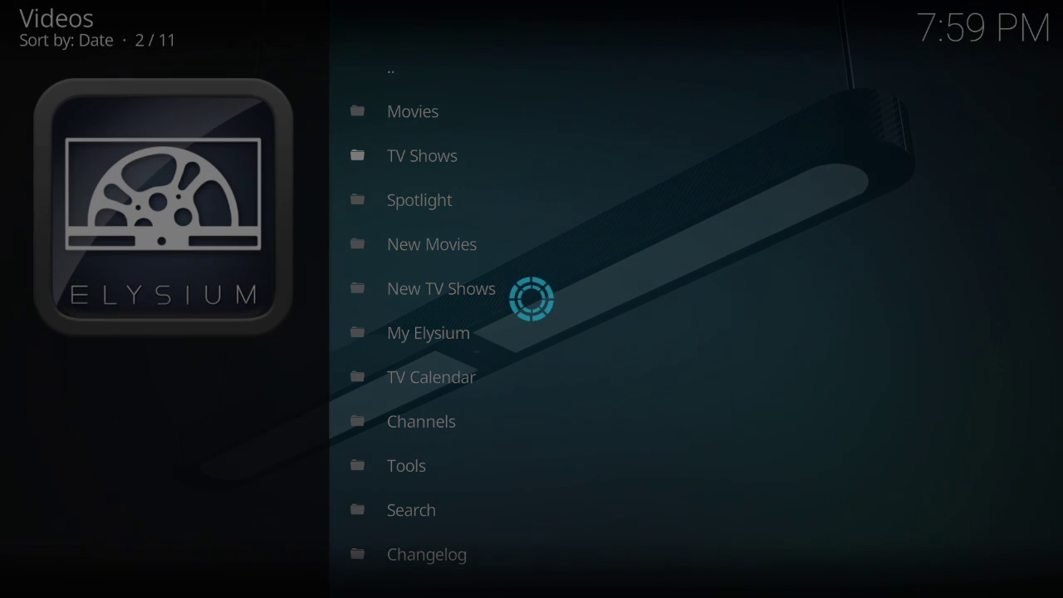
- Open the TV Networks list and select the A&E network
{"action": "key", "text": "Down"}
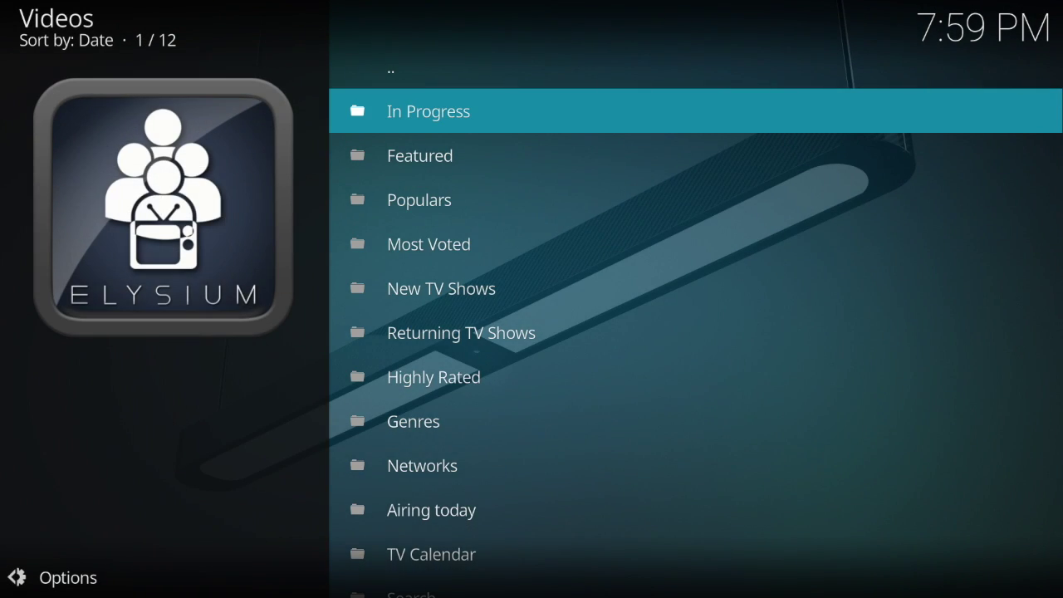
{"action": "key", "text": "Down"}
{"action": "key", "text": "Down"}
{"action": "key", "text": "Down"}
{"action": "key", "text": "Down"}
{"action": "key", "text": "Down"}
{"action": "key", "text": "Down"}
{"action": "key", "text": "Down"}
{"action": "key", "text": "Down"}
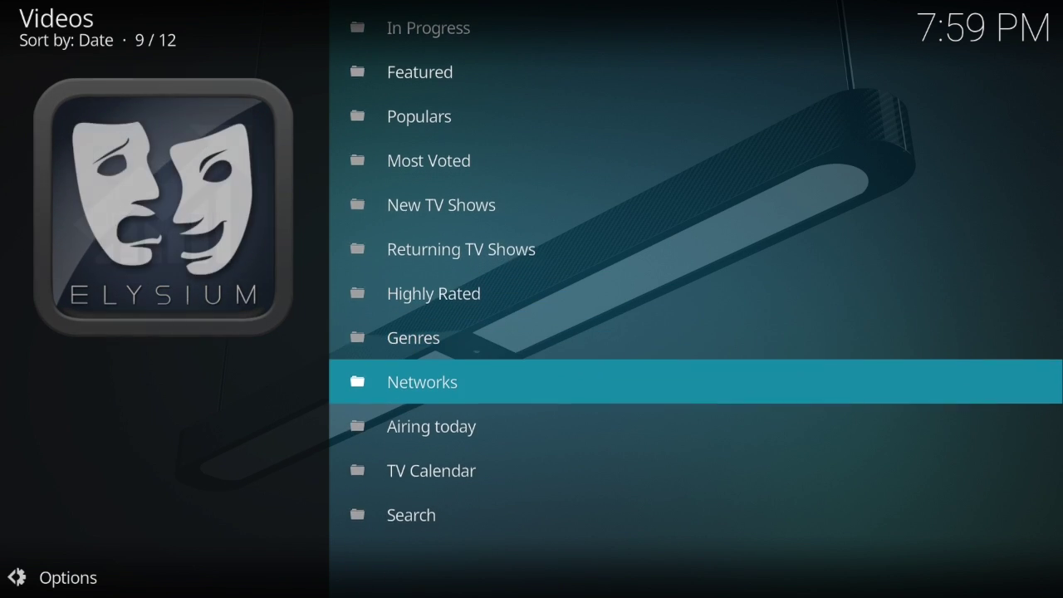
{"action": "key", "text": "Return"}
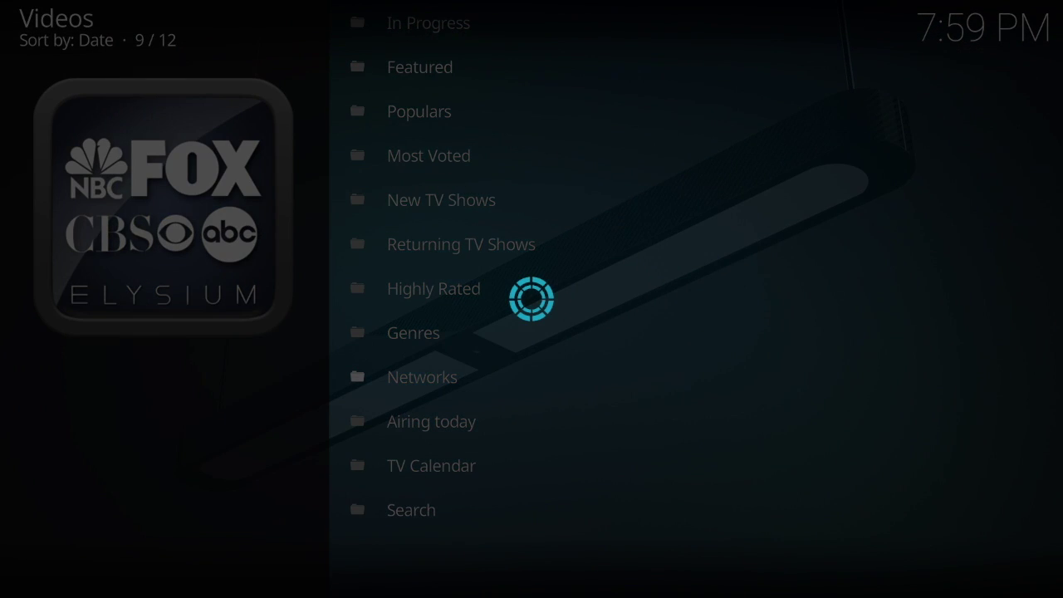
{"action": "key", "text": "Down"}
{"action": "key", "text": "Down"}
{"action": "key", "text": "Down"}
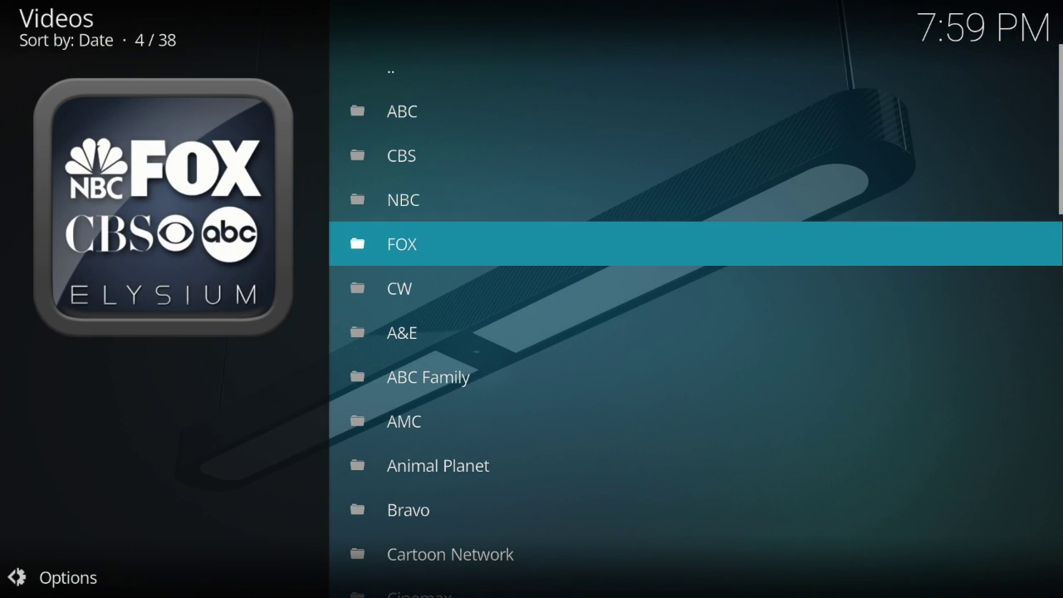
{"action": "key", "text": "Down"}
{"action": "key", "text": "Down"}
{"action": "key", "text": "Return"}
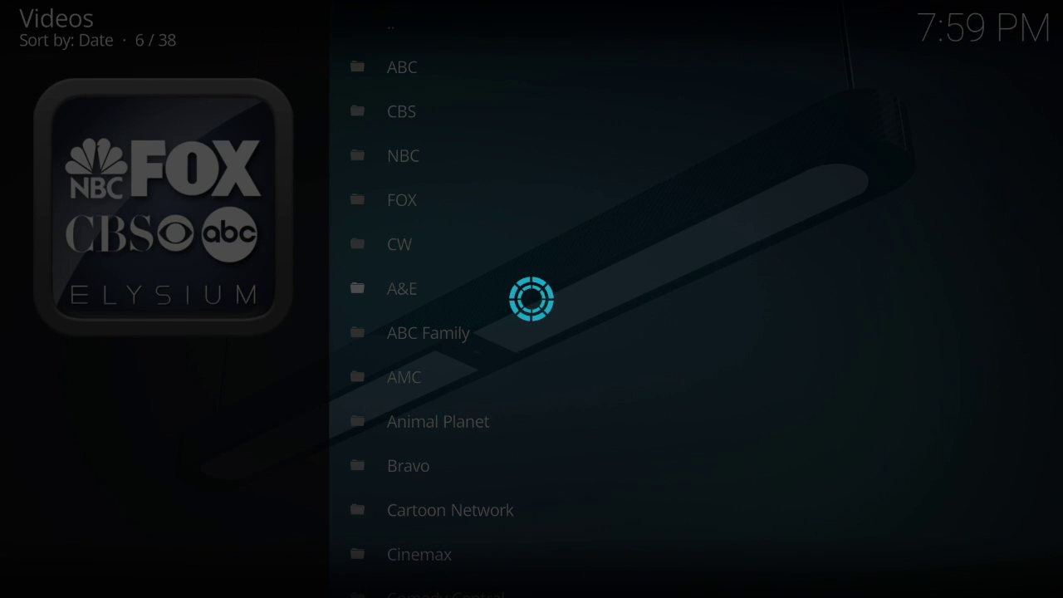
- Open The First 48 from A&E's shows and jump up to Season 16
{"action": "key", "text": "Down"}
{"action": "key", "text": "Down"}
{"action": "key", "text": "Down"}
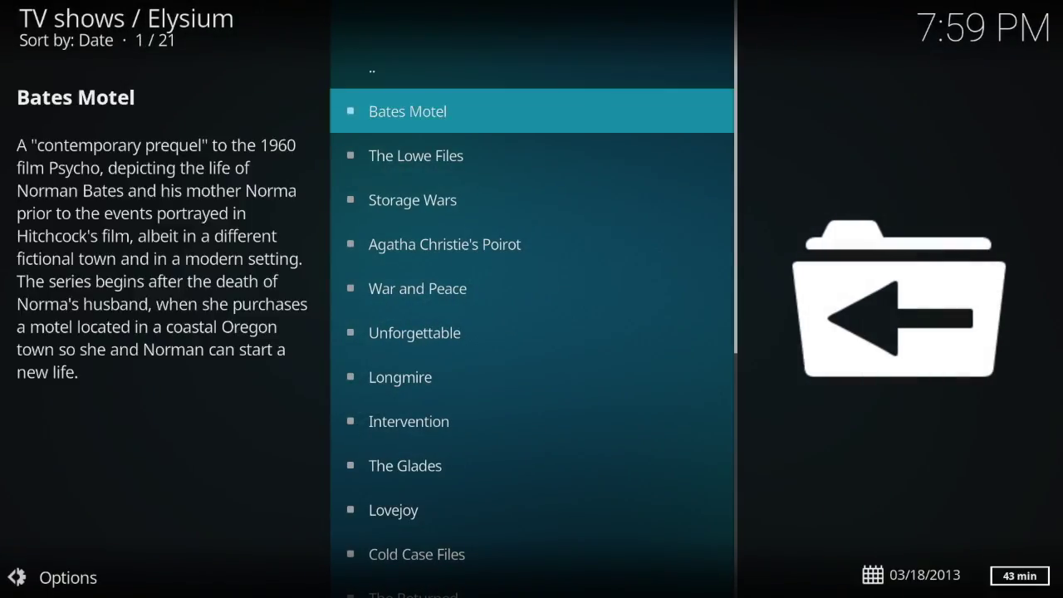
{"action": "key", "text": "Down"}
{"action": "key", "text": "Down"}
{"action": "key", "text": "Down"}
{"action": "key", "text": "Down"}
{"action": "key", "text": "Down"}
{"action": "key", "text": "Down"}
{"action": "key", "text": "Down"}
{"action": "key", "text": "Down"}
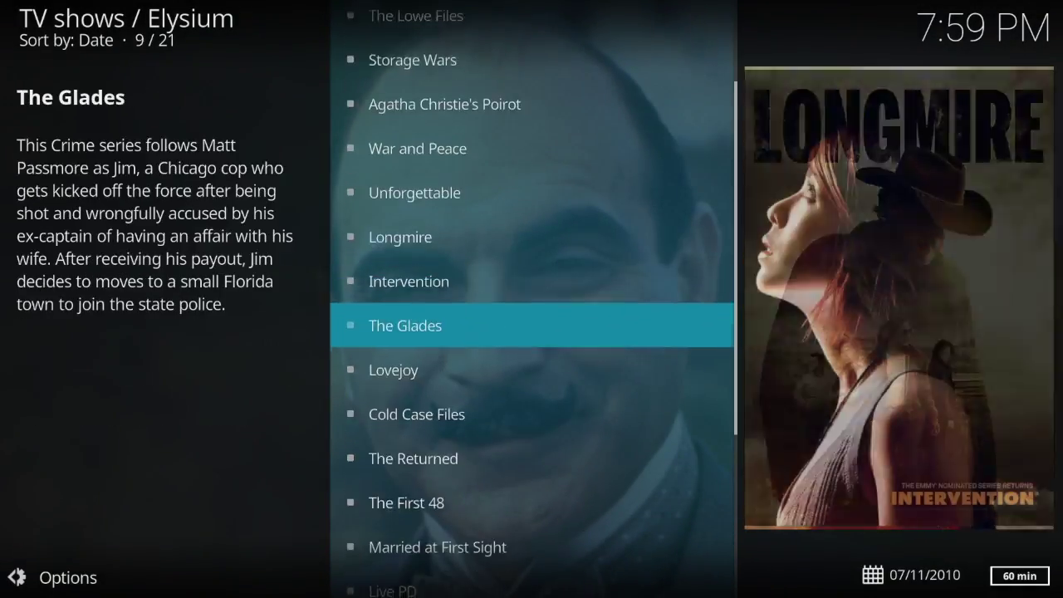
{"action": "key", "text": "Down"}
{"action": "key", "text": "Down"}
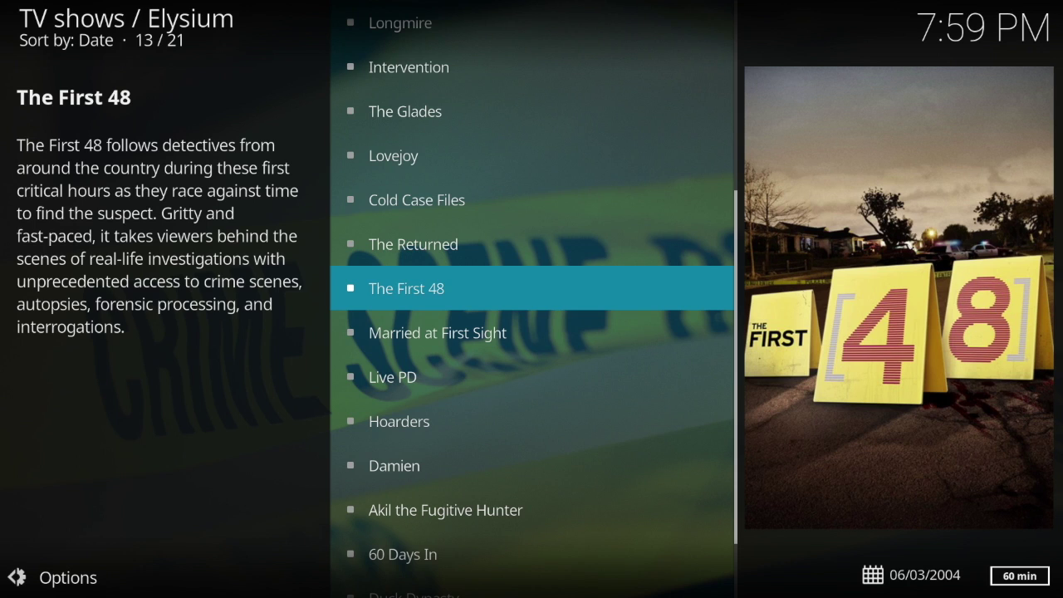
{"action": "key", "text": "Return"}
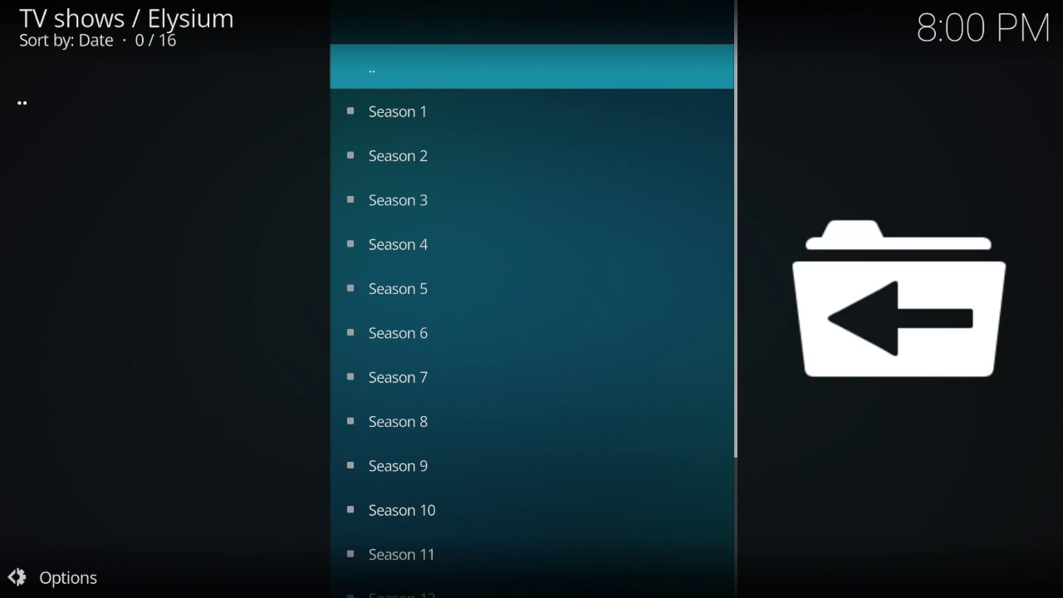
{"action": "key", "text": "Up"}
- Open Season 16 and start episode 16x05 Bad Romance / Out of Control
{"action": "key", "text": "Return"}
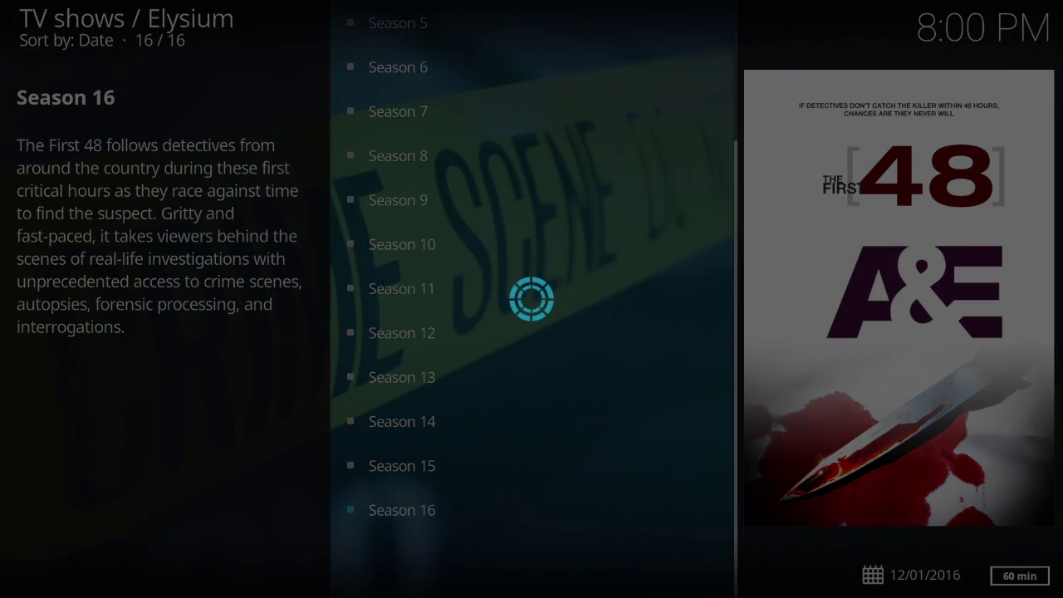
{"action": "key", "text": "Down"}
{"action": "key", "text": "Down"}
{"action": "key", "text": "Down"}
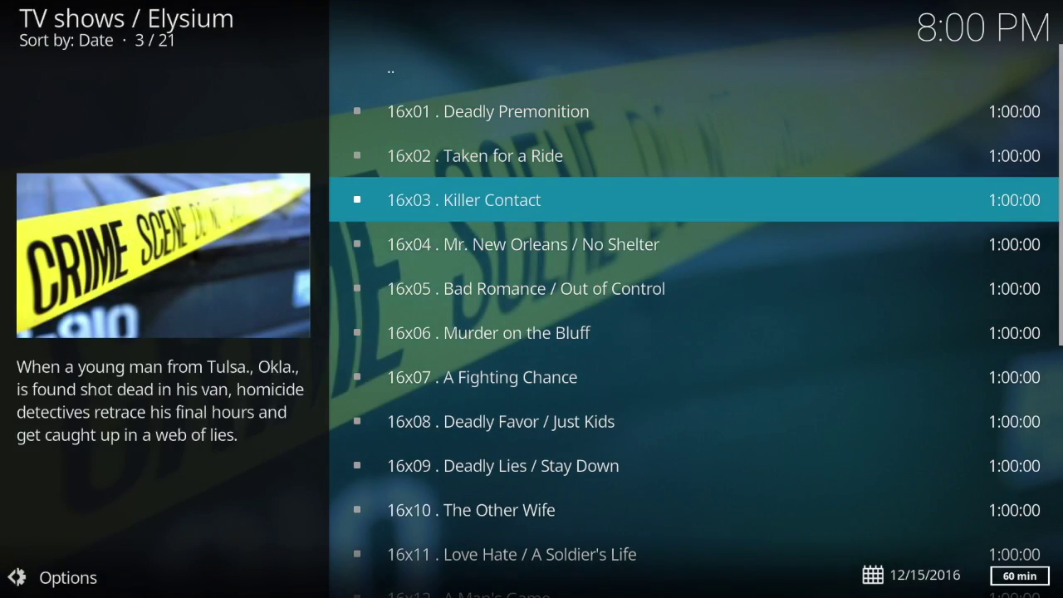
{"action": "key", "text": "Down"}
{"action": "key", "text": "Down"}
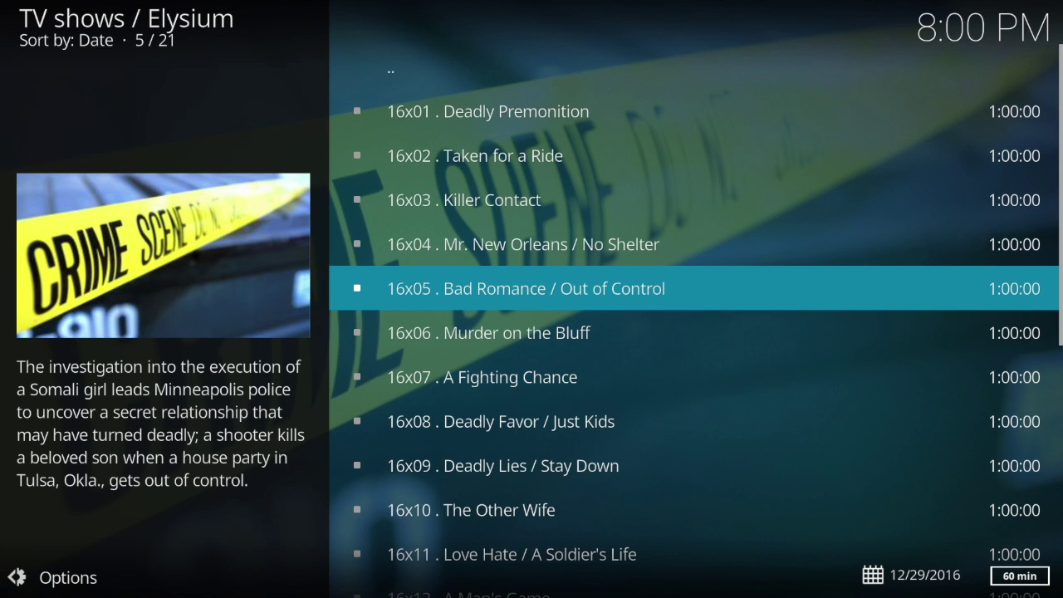
{"action": "key", "text": "Return"}
- Check 16x05's options, retry it, then try playing 16x09 Deadly Lies / Stay Down
{"action": "key", "text": "c"}
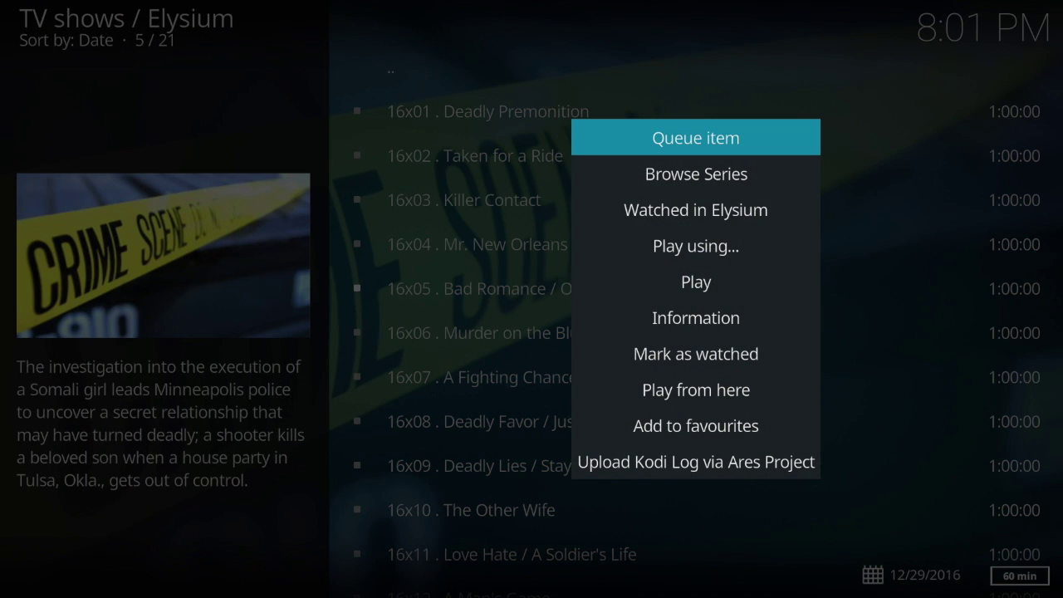
{"action": "key", "text": "Down"}
{"action": "key", "text": "Down"}
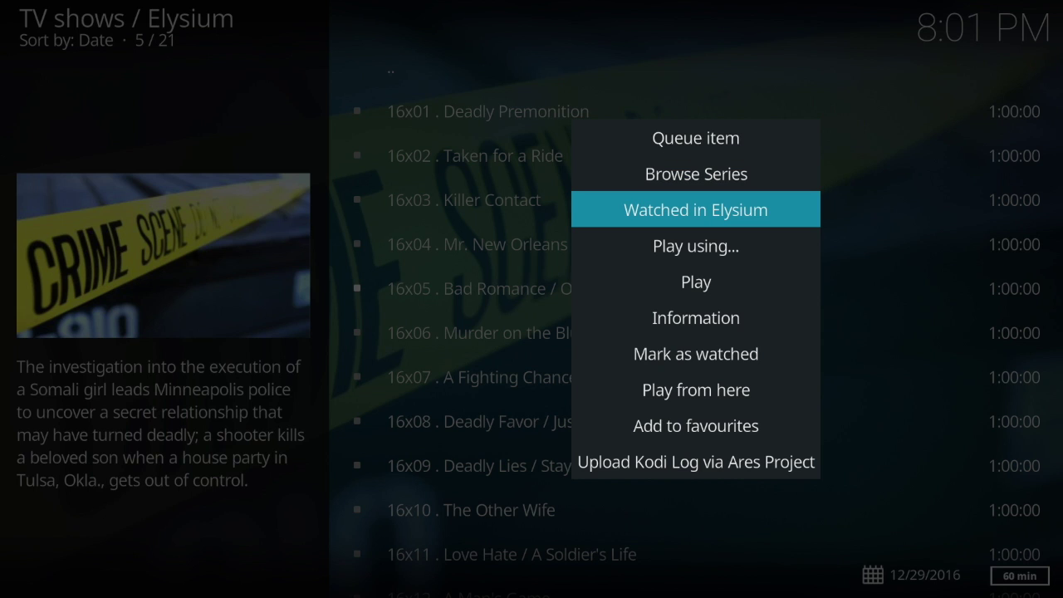
{"action": "key", "text": "Down"}
{"action": "key", "text": "Escape"}
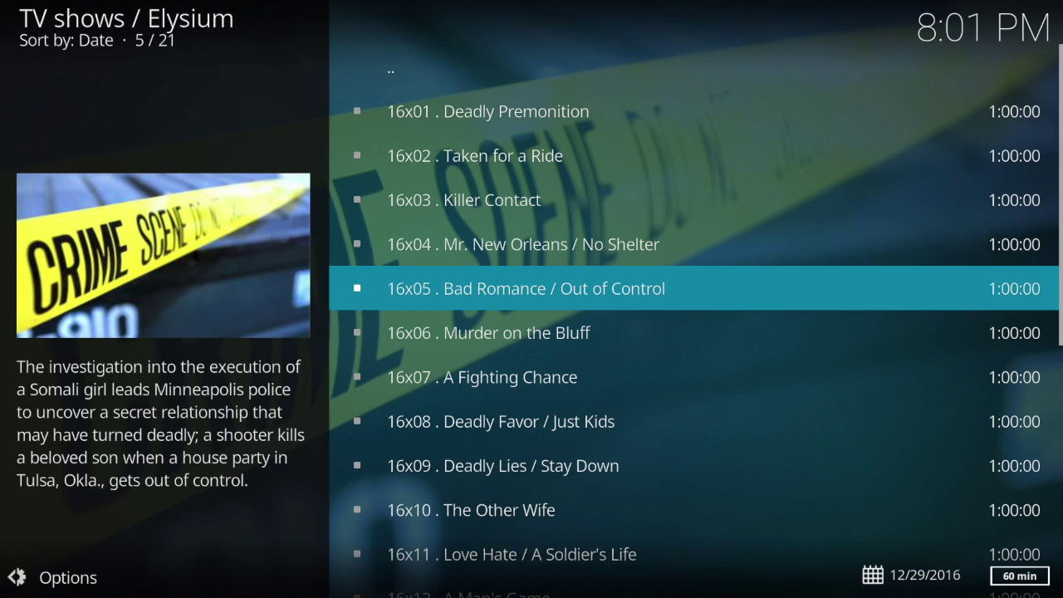
{"action": "key", "text": "Return"}
{"action": "key", "text": "Down"}
{"action": "key", "text": "Down"}
{"action": "key", "text": "Down"}
{"action": "key", "text": "Down"}
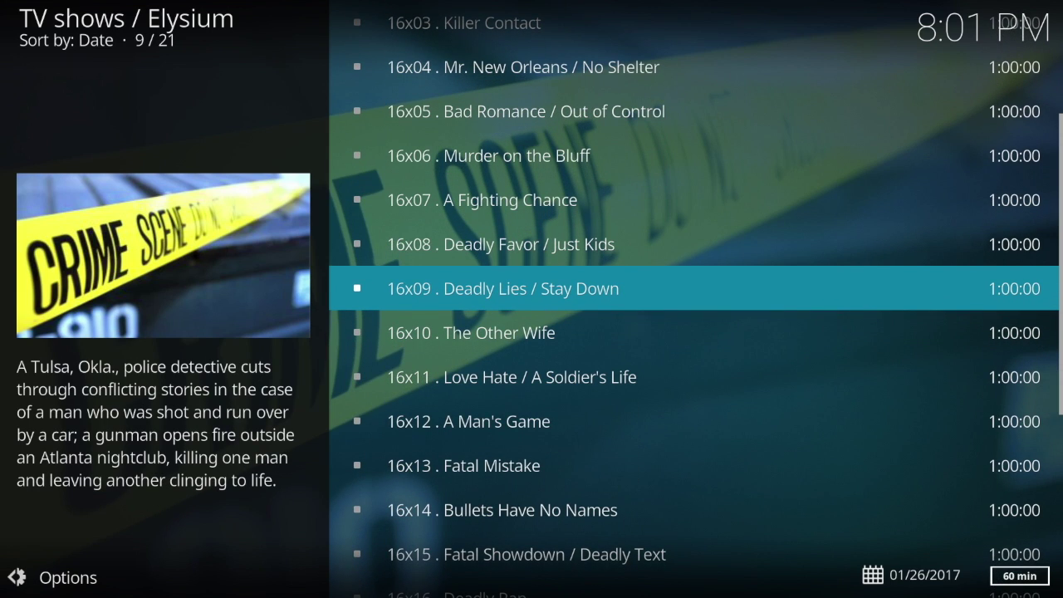
{"action": "key", "text": "Return"}
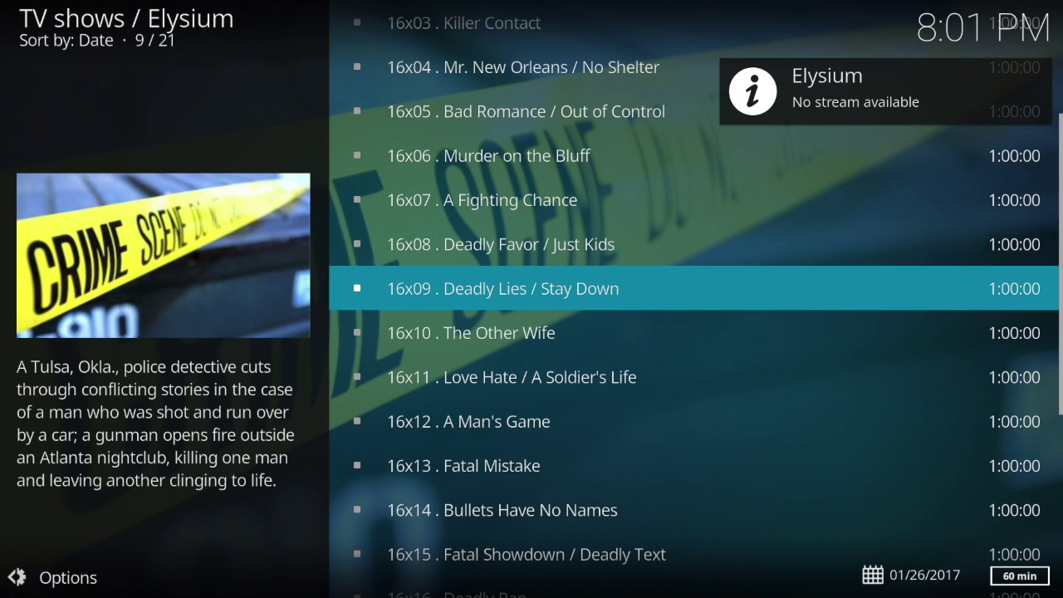
- Back out of The First 48 to the network list and open Cinemax
{"action": "key", "text": "BackSpace"}
{"action": "key", "text": "BackSpace"}
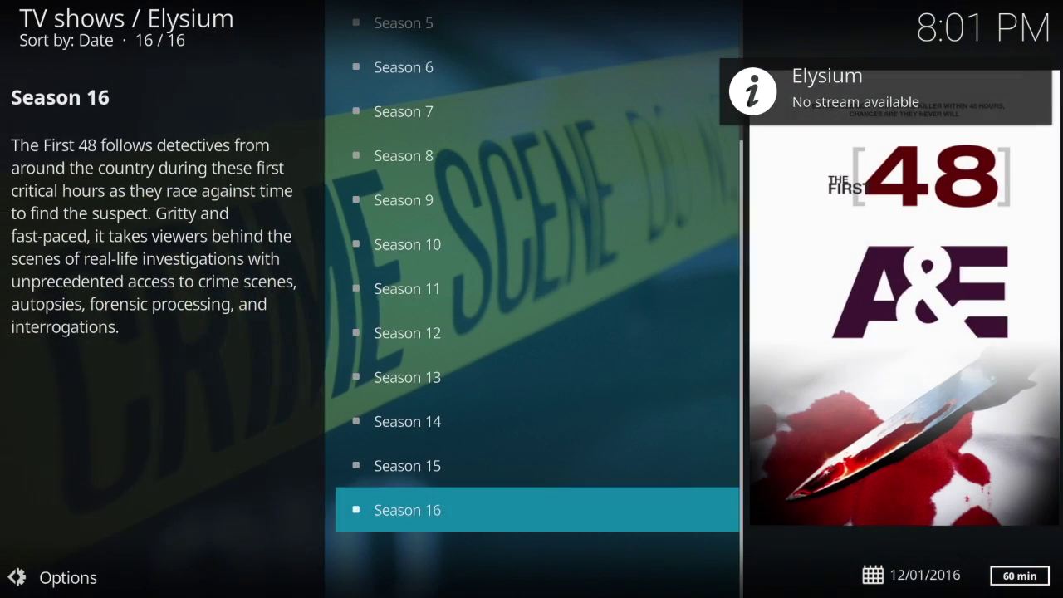
{"action": "key", "text": "BackSpace"}
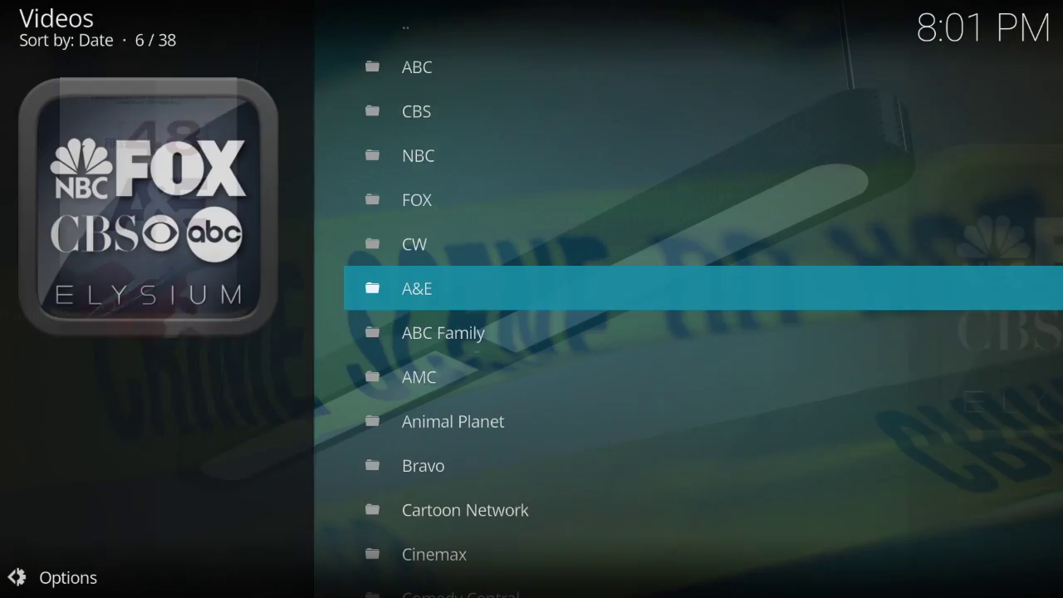
{"action": "key", "text": "Down"}
{"action": "key", "text": "Down"}
{"action": "key", "text": "Down"}
{"action": "key", "text": "Down"}
{"action": "key", "text": "Down"}
{"action": "key", "text": "Down"}
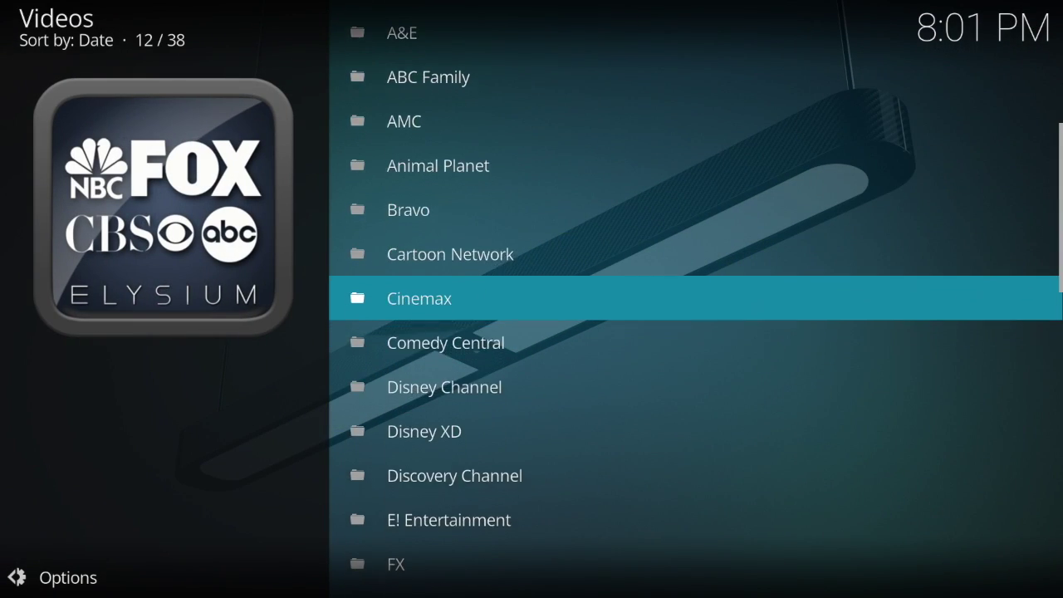
{"action": "key", "text": "Return"}
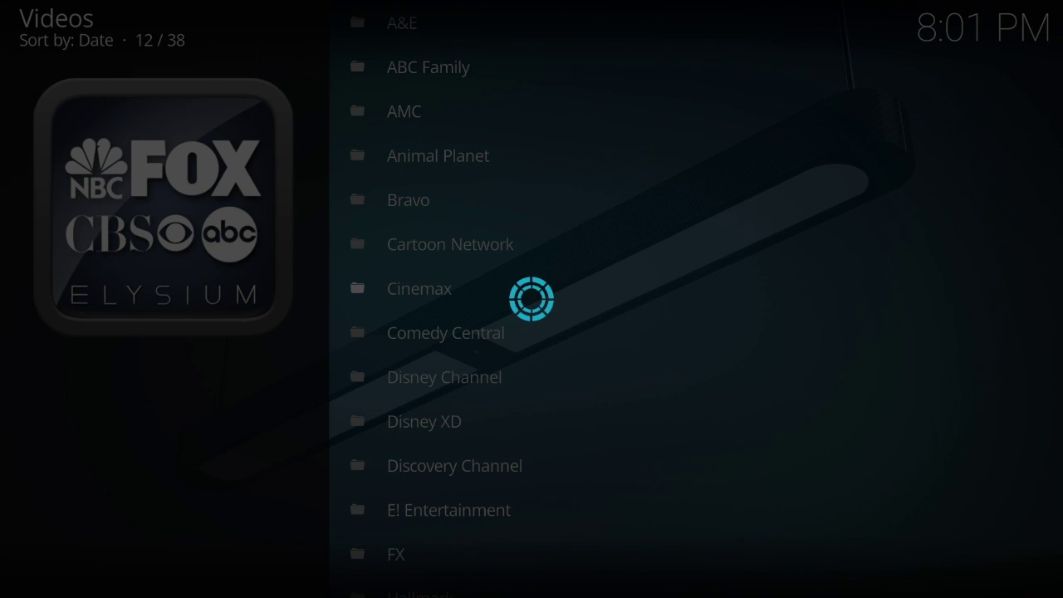
{"action": "key", "text": "Down"}
{"action": "key", "text": "Down"}
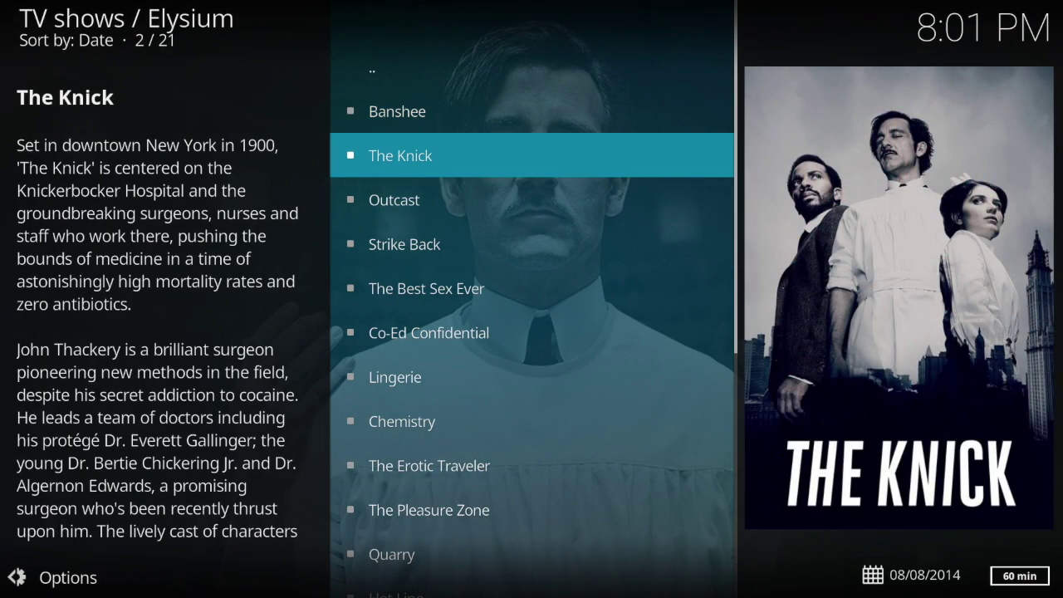
{"action": "key", "text": "Down"}
{"action": "key", "text": "Down"}
{"action": "key", "text": "Down"}
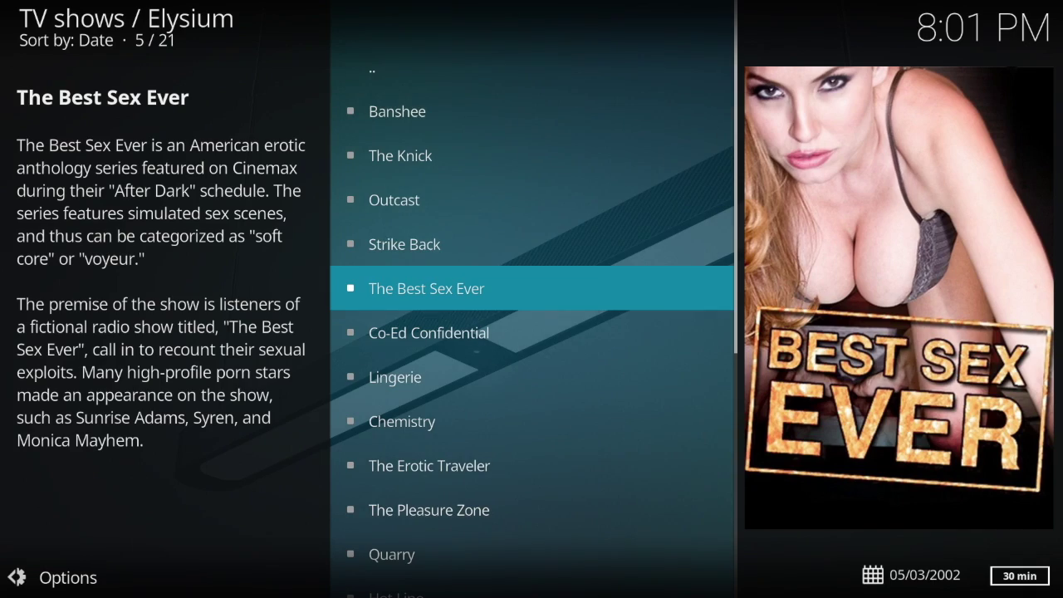
{"action": "key", "text": "Down"}
{"action": "key", "text": "Down"}
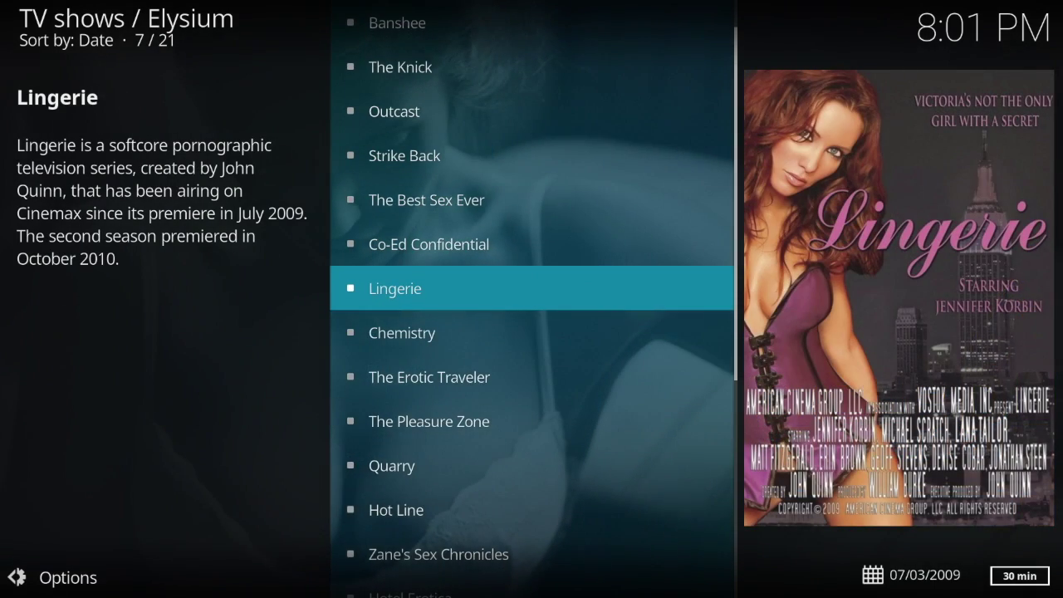
{"action": "key", "text": "Down"}
{"action": "key", "text": "Down"}
{"action": "key", "text": "Down"}
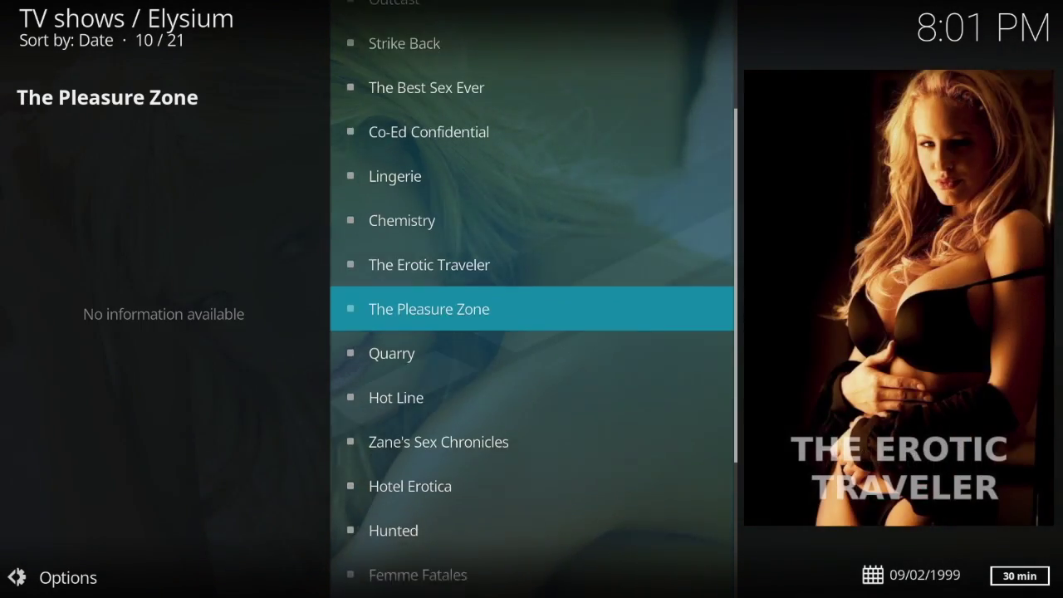
{"action": "key", "text": "BackSpace"}
{"action": "key", "text": "Down"}
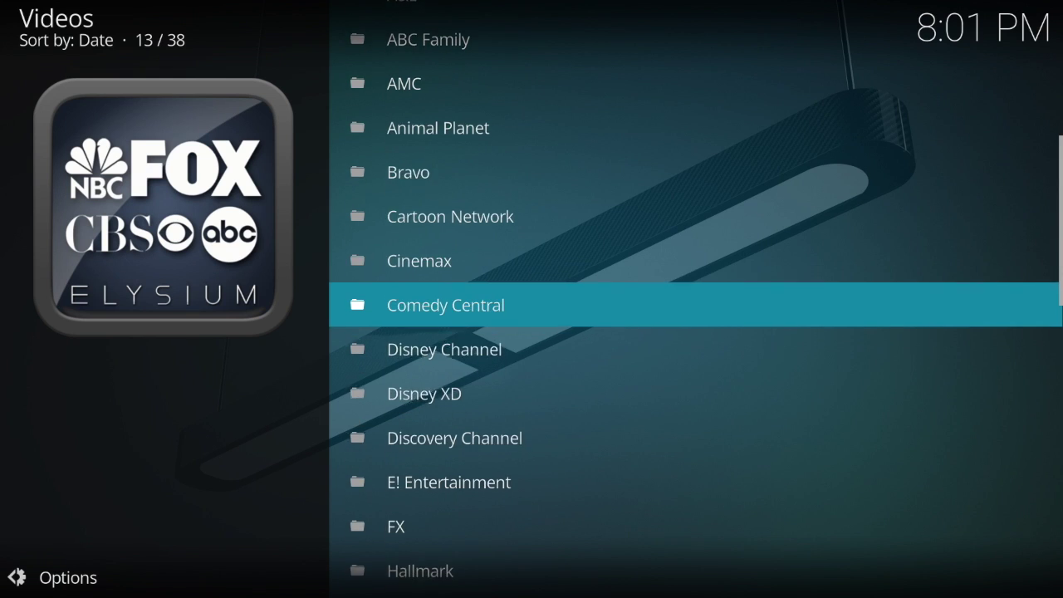
- Open the HBO network and select Game of Thrones
{"action": "key", "text": "Down"}
{"action": "key", "text": "Down"}
{"action": "key", "text": "Down"}
{"action": "key", "text": "Down"}
{"action": "key", "text": "Down"}
{"action": "key", "text": "Down"}
{"action": "key", "text": "Down"}
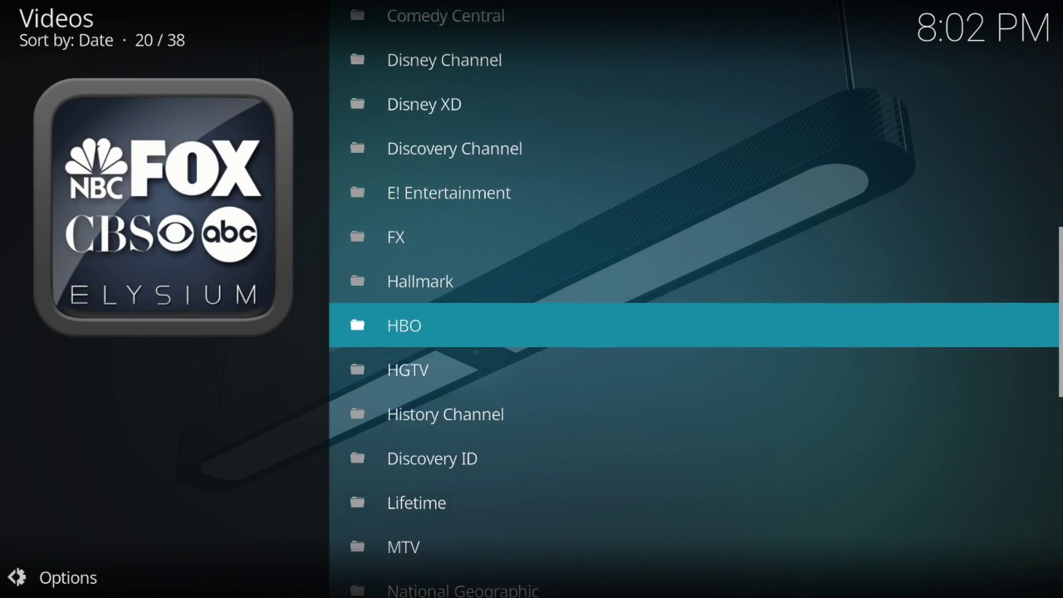
{"action": "key", "text": "Return"}
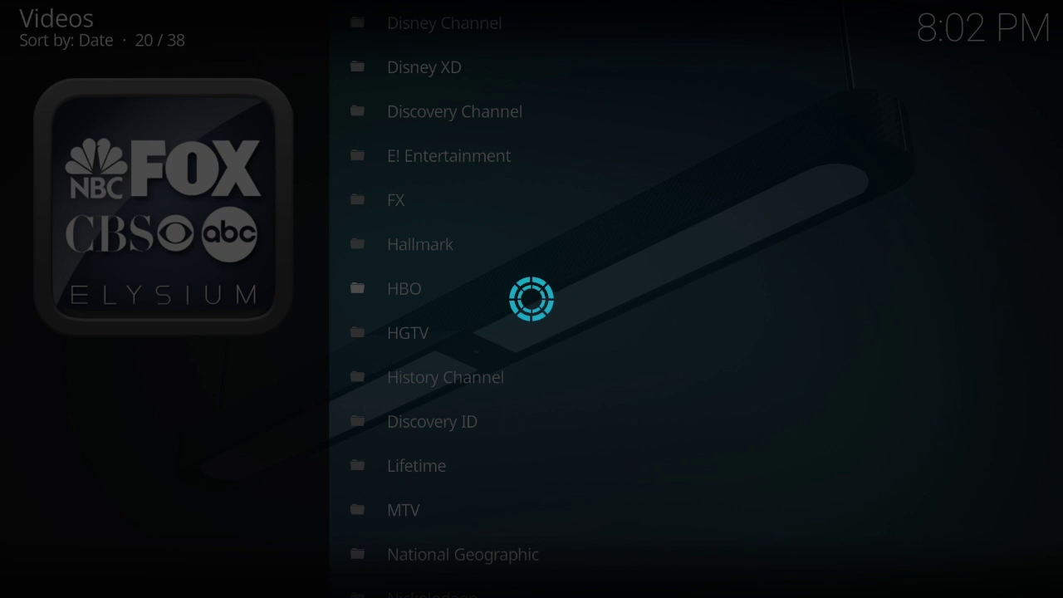
{"action": "key", "text": "Down"}
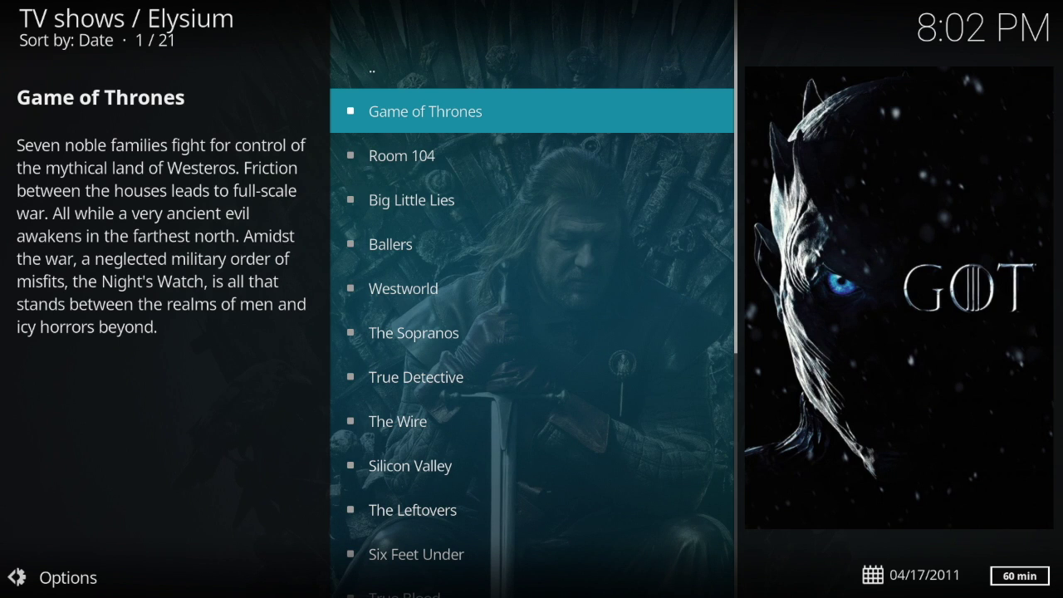
{"action": "key", "text": "Return"}
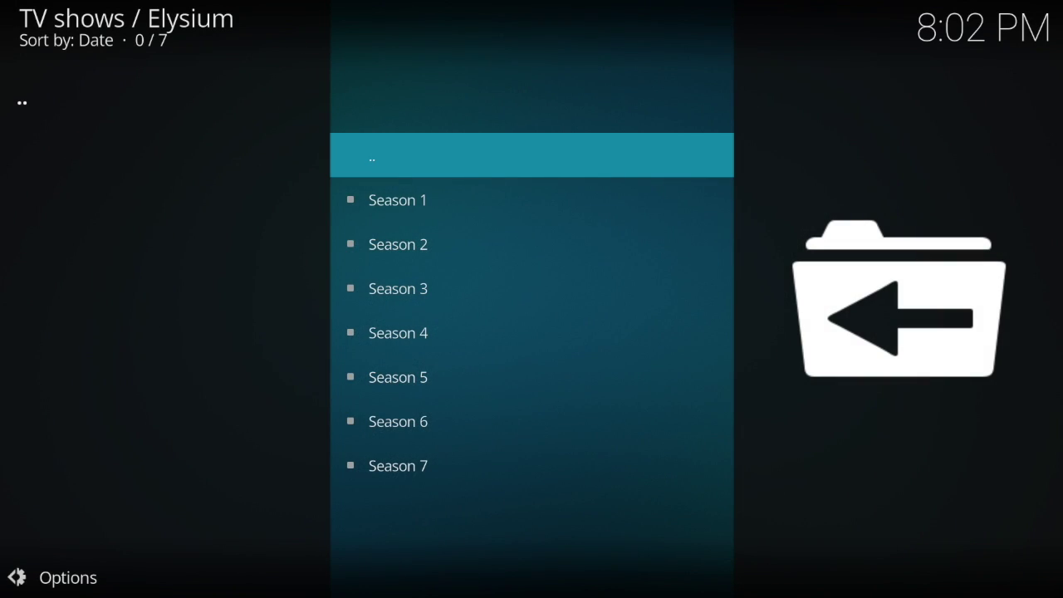
{"action": "key", "text": "Left"}
{"action": "key", "text": "Right"}
- Open Game of Thrones Season 7 and highlight episode 7x01 Dragonstone
{"action": "key", "text": "Up"}
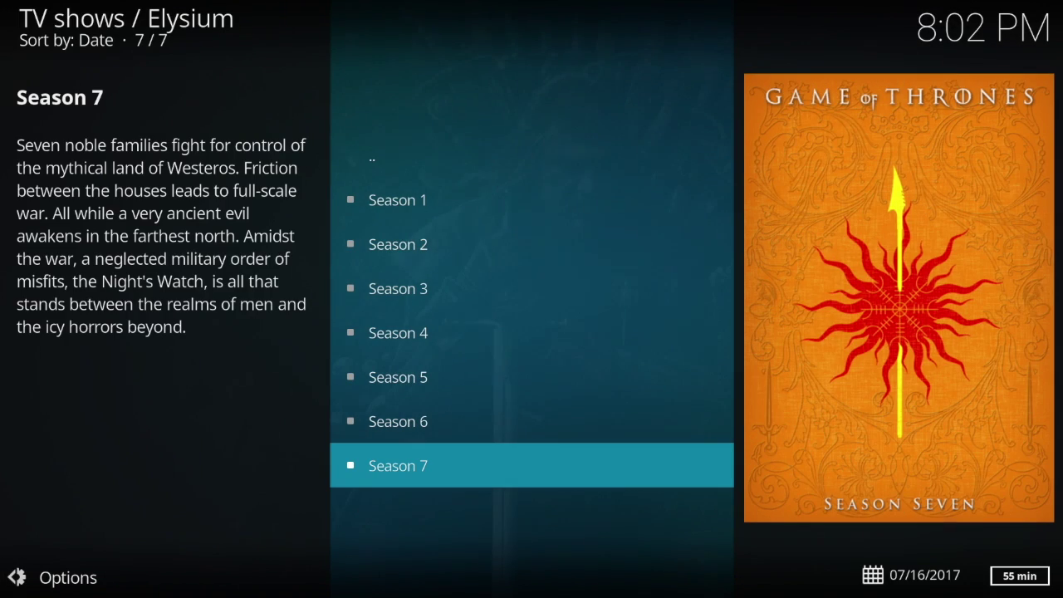
{"action": "key", "text": "Return"}
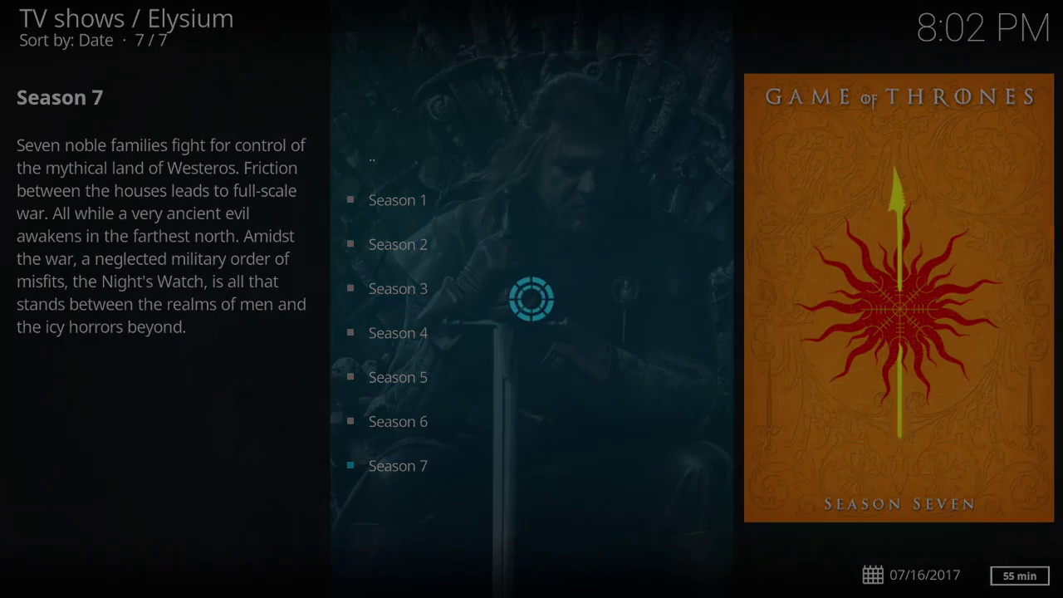
{"action": "key", "text": "Down"}
{"action": "key", "text": "Down"}
{"action": "key", "text": "Down"}
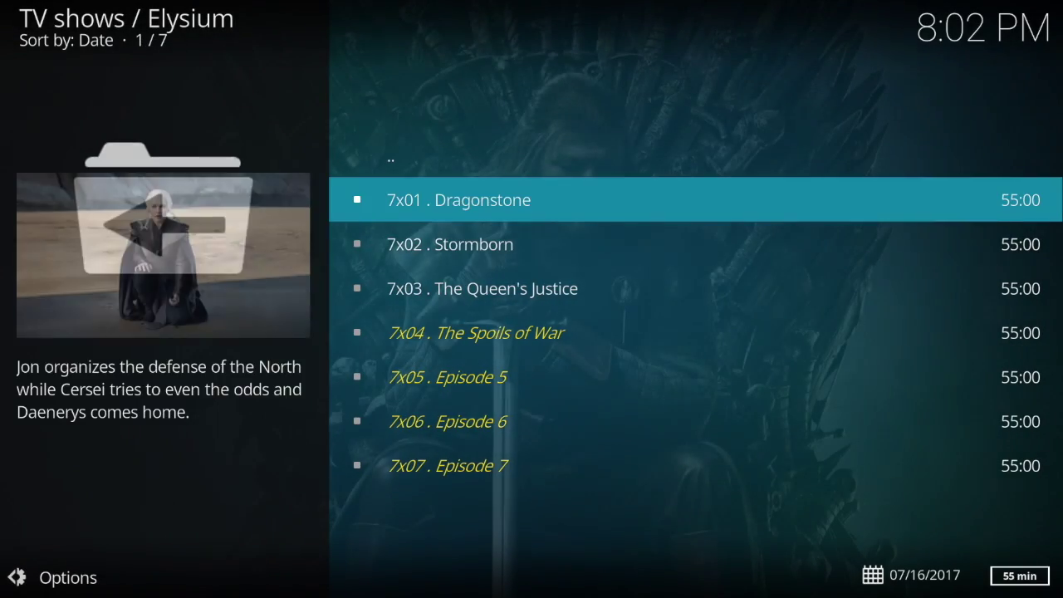
{"action": "key", "text": "Up"}
{"action": "key", "text": "Up"}
{"action": "key", "text": "Down"}
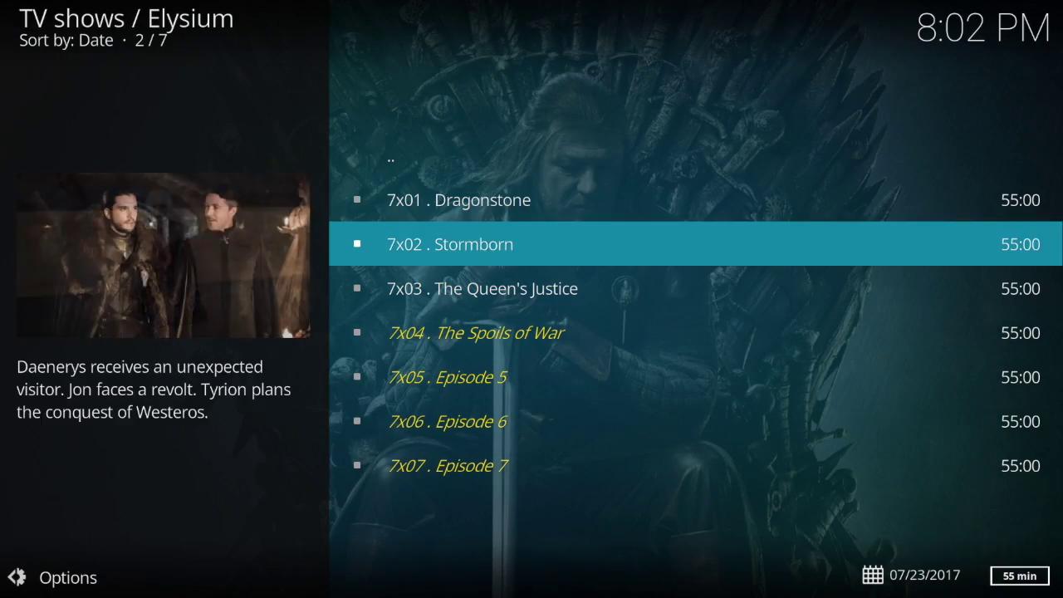
{"action": "key", "text": "Down"}
{"action": "key", "text": "Down"}
{"action": "key", "text": "Down"}
{"action": "key", "text": "Down"}
{"action": "key", "text": "Up"}
{"action": "key", "text": "Up"}
{"action": "key", "text": "Up"}
{"action": "key", "text": "Up"}
{"action": "key", "text": "Up"}
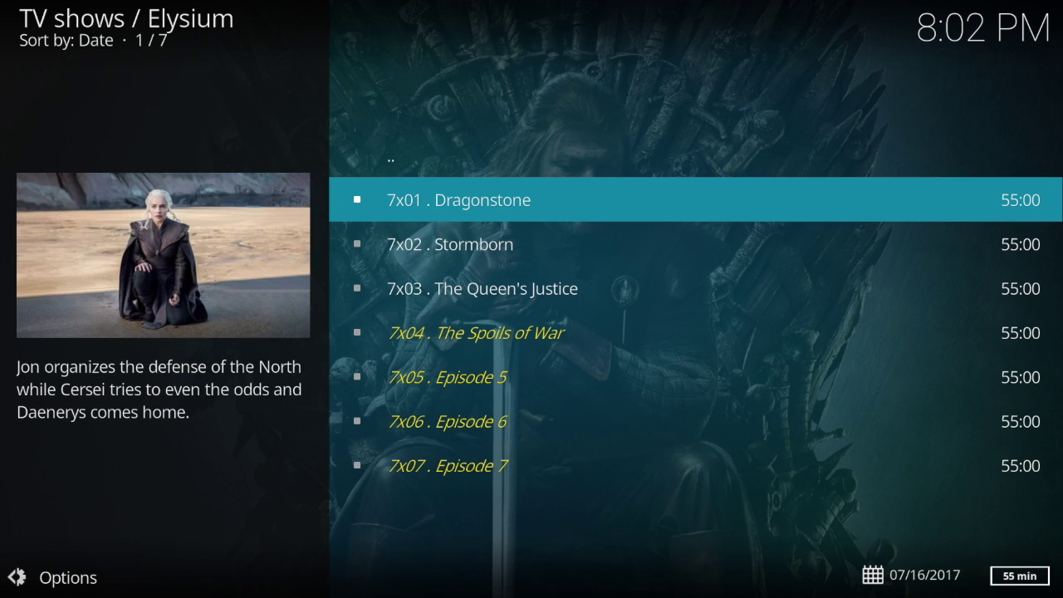
- Try playing 7x01 Dragonstone, then back out of the Season 7 episode list
{"action": "key", "text": "Return"}
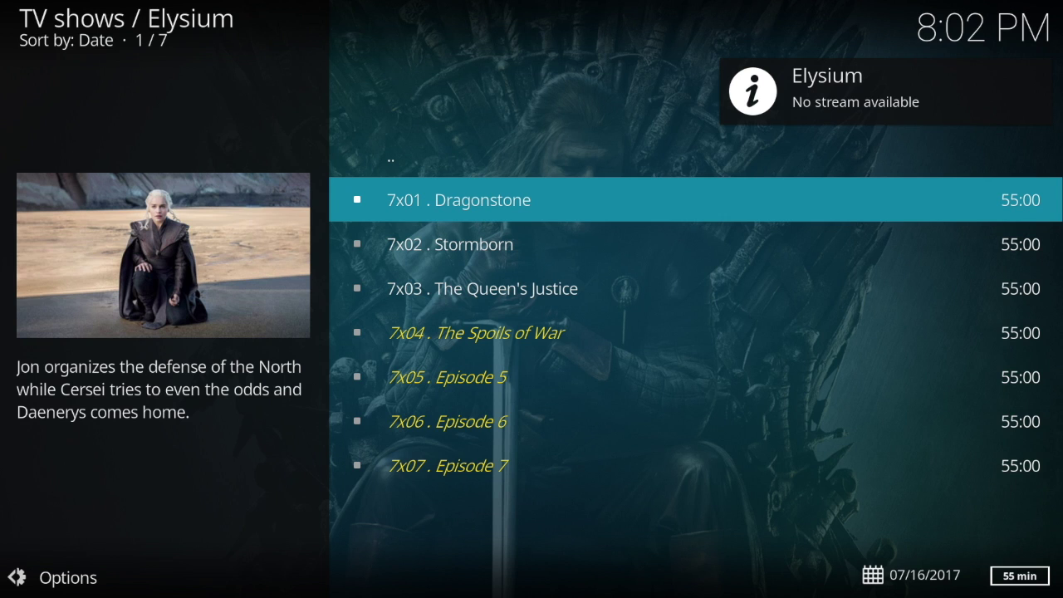
{"action": "key", "text": "c"}
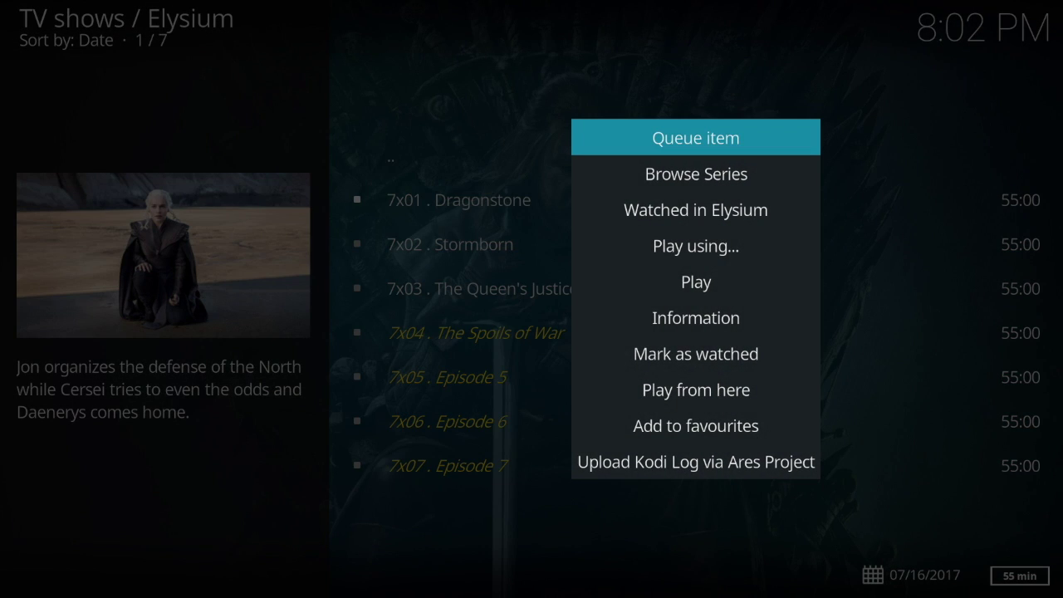
{"action": "key", "text": "Escape"}
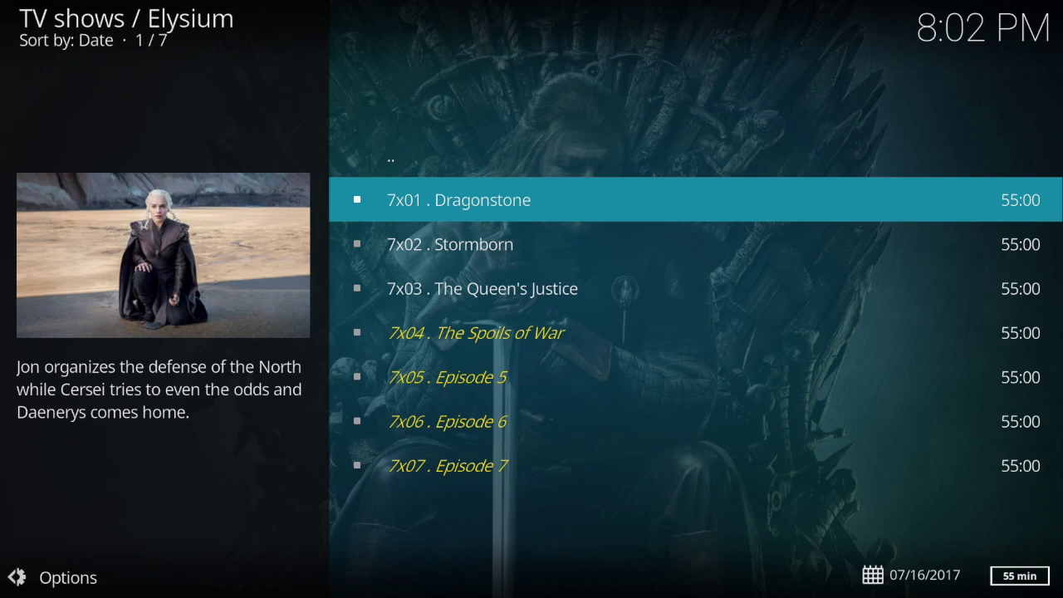
{"action": "key", "text": "BackSpace"}
{"action": "key", "text": "BackSpace"}
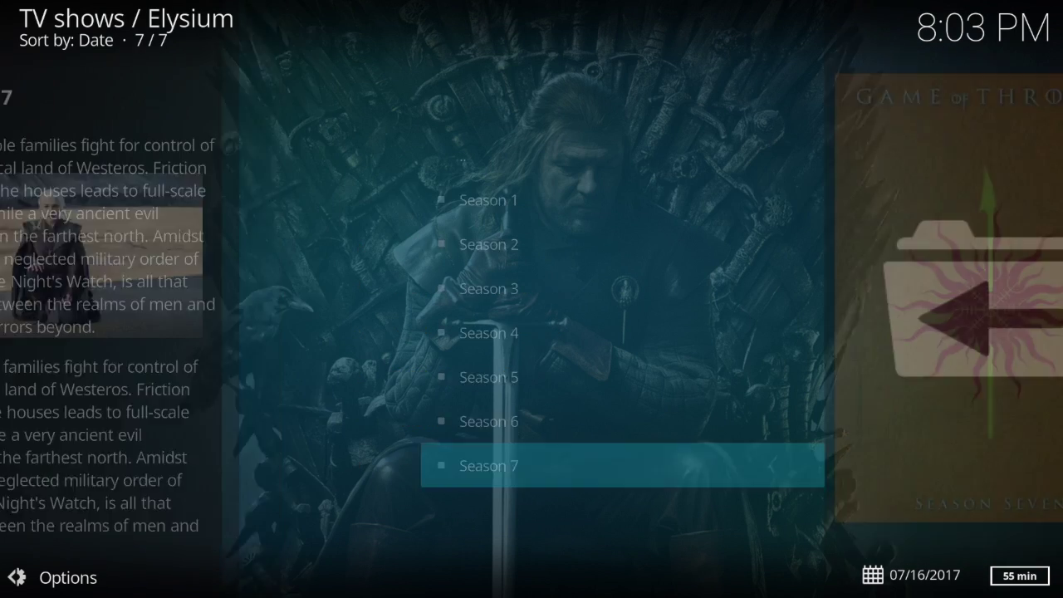
{"action": "key", "text": "BackSpace"}
- Exit Elysium to the Kodi home screen and open the Power Options
{"action": "key", "text": "BackSpace"}
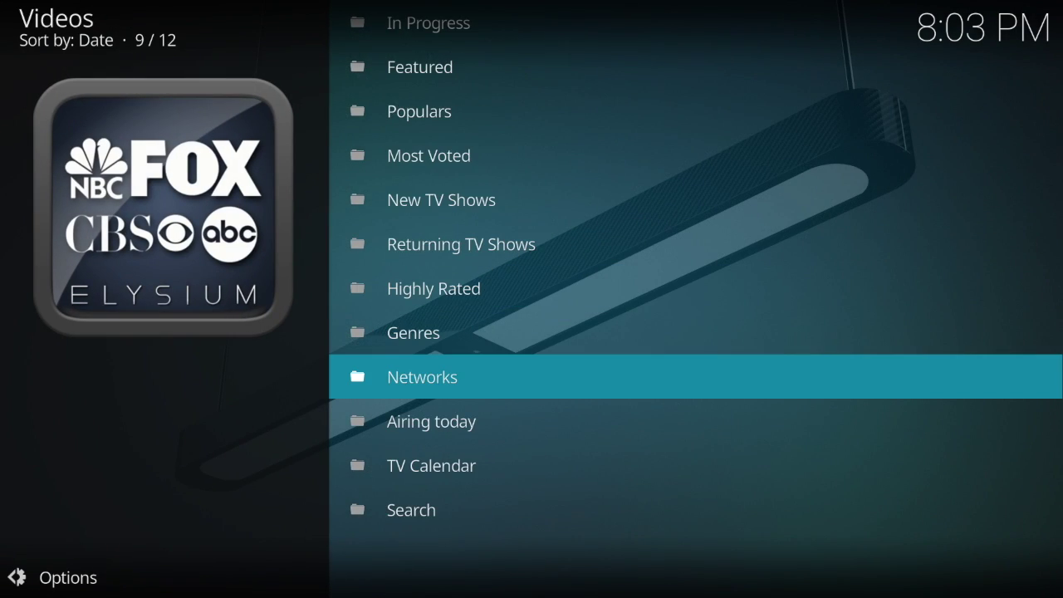
{"action": "key", "text": "BackSpace"}
{"action": "key", "text": "BackSpace"}
{"action": "key", "text": "BackSpace"}
{"action": "key", "text": "BackSpace"}
{"action": "key", "text": "BackSpace"}
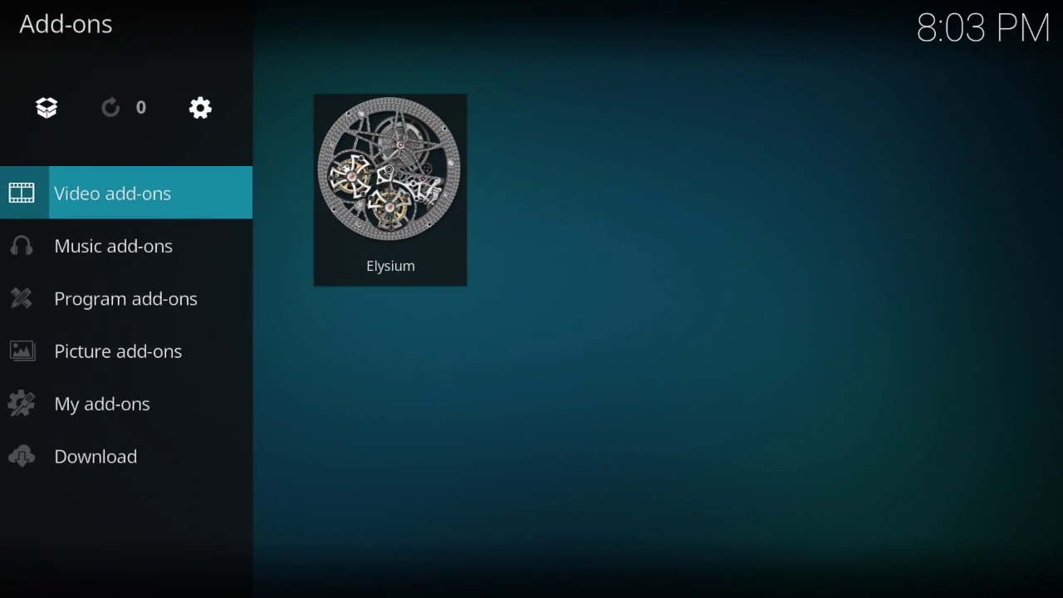
{"action": "key", "text": "BackSpace"}
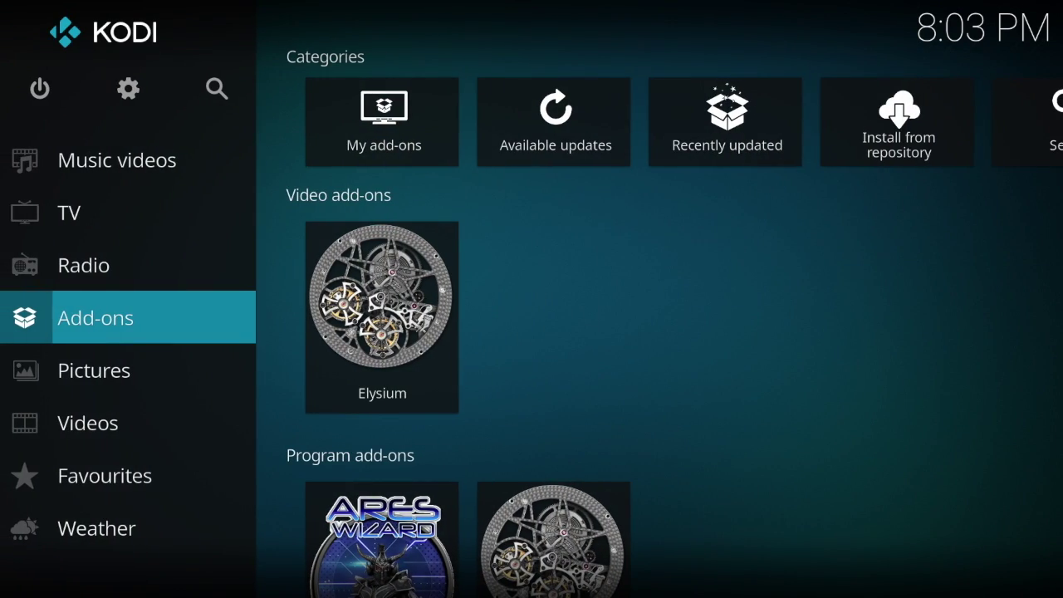
{"action": "key", "text": "Up"}
{"action": "key", "text": "Up"}
{"action": "key", "text": "Up"}
{"action": "key", "text": "Up"}
{"action": "key", "text": "Up"}
{"action": "key", "text": "Up"}
{"action": "key", "text": "Up"}
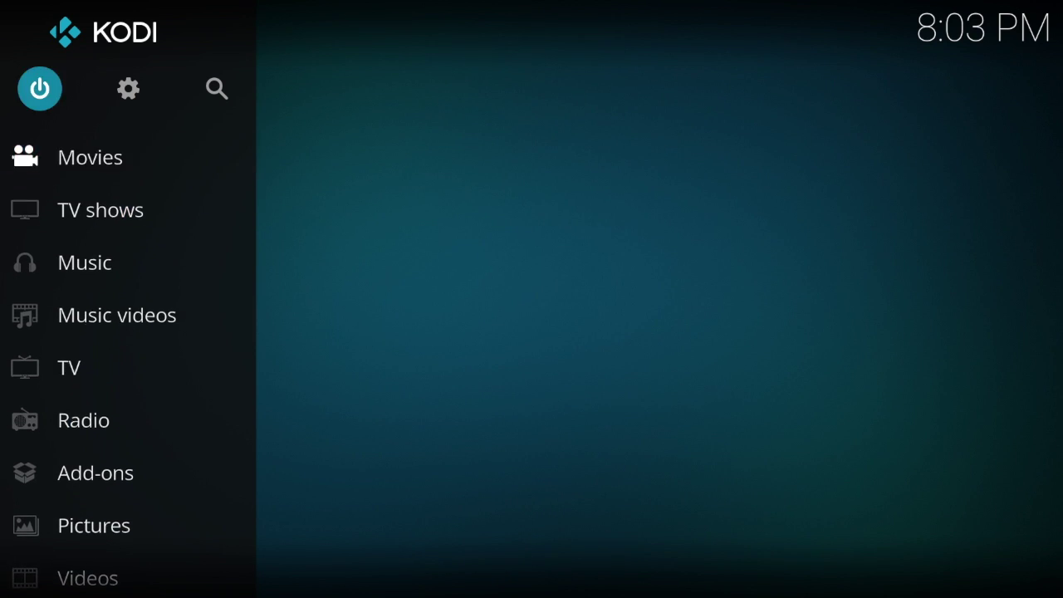
{"action": "key", "text": "Down"}
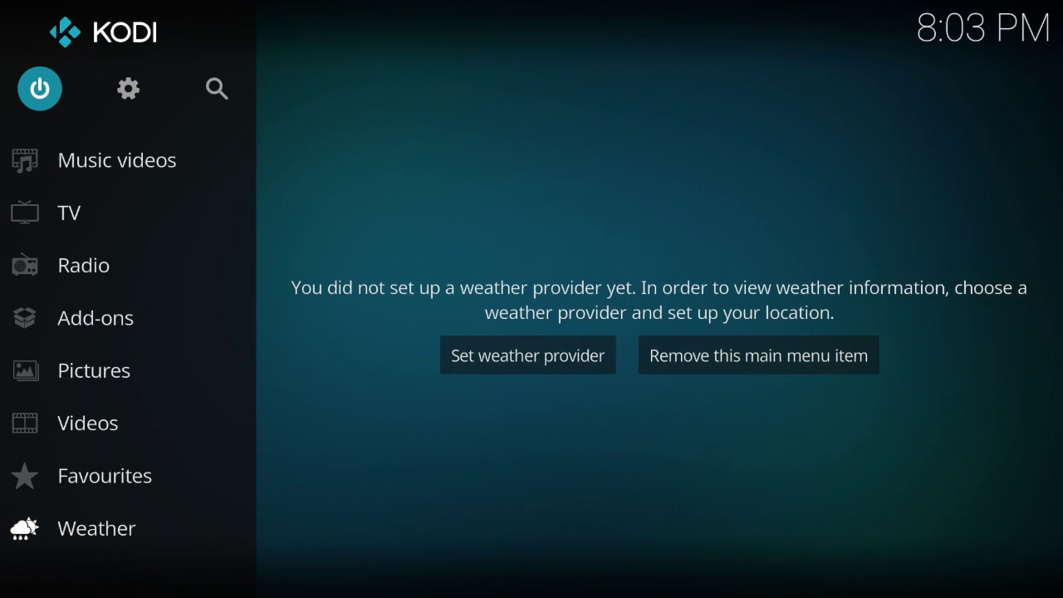
{"action": "key", "text": "Return"}
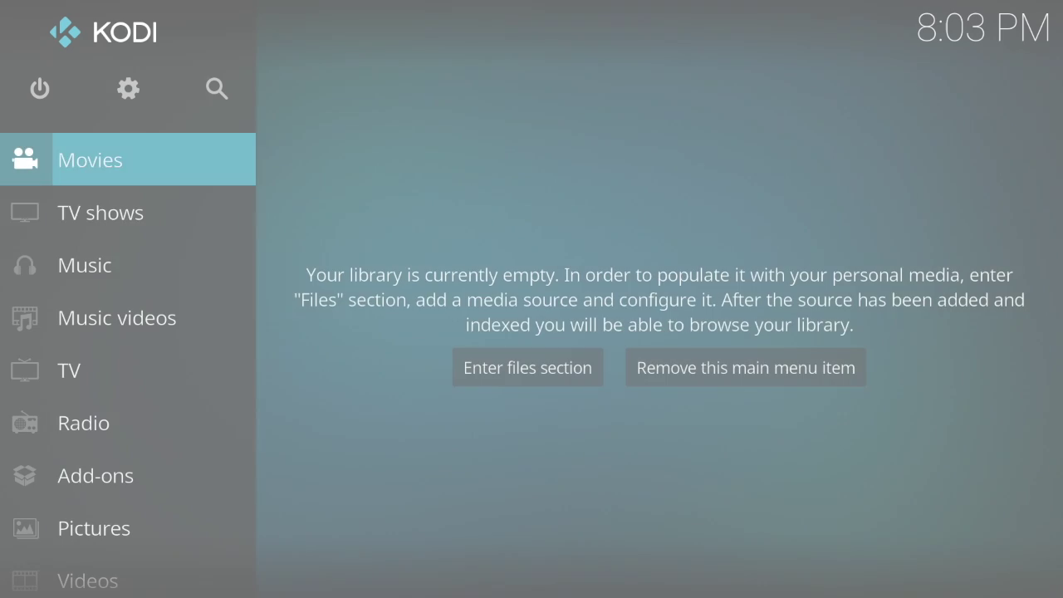
- Dismiss Power Options and relaunch Elysium from the Add-ons section
{"action": "key", "text": "Down"}
{"action": "key", "text": "Down"}
{"action": "key", "text": "Down"}
{"action": "key", "text": "Down"}
{"action": "key", "text": "Down"}
{"action": "key", "text": "Down"}
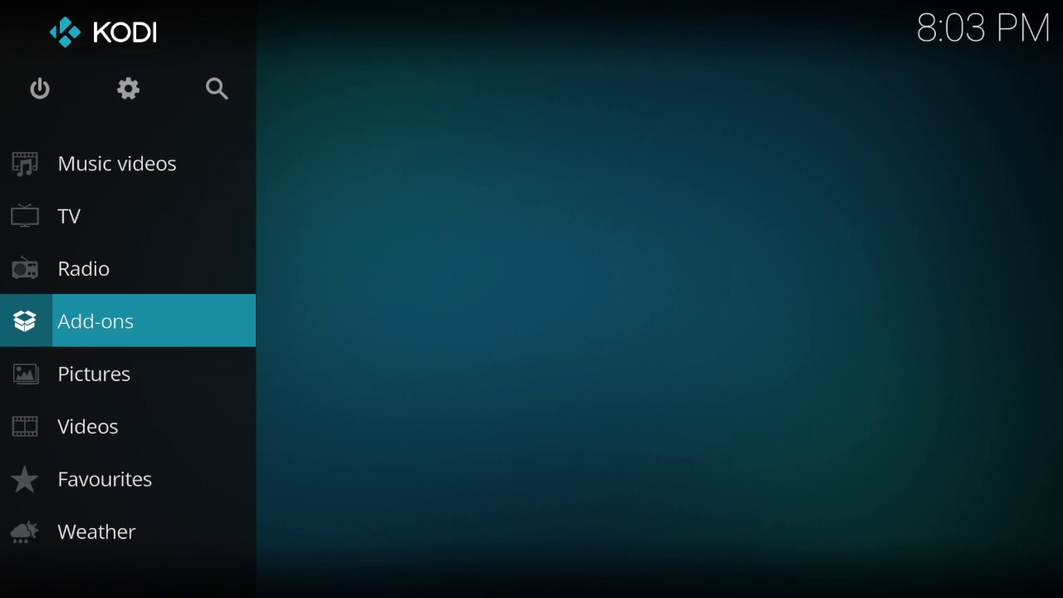
{"action": "key", "text": "Right"}
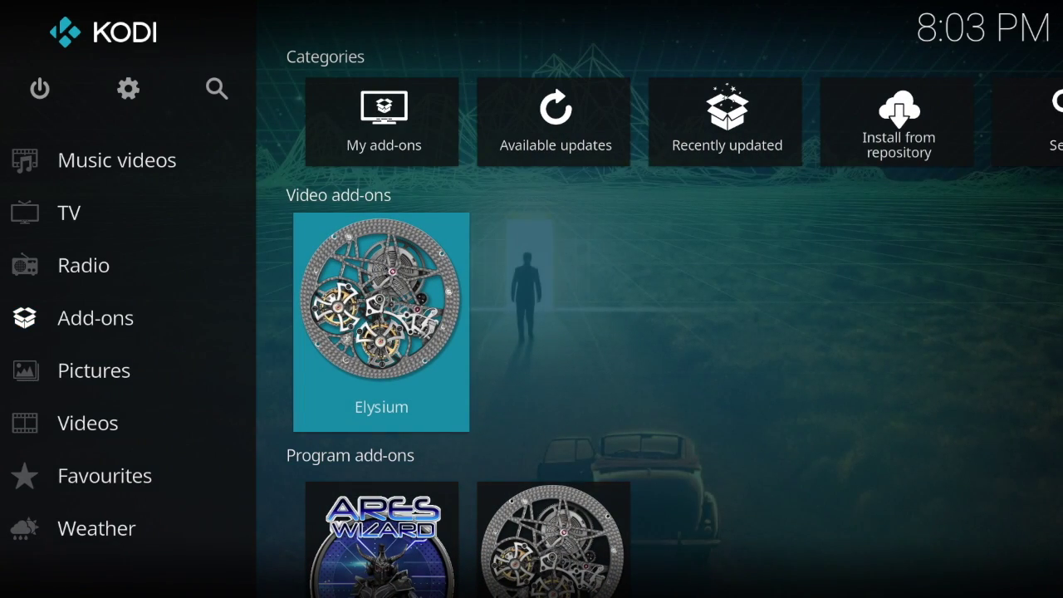
{"action": "key", "text": "Return"}
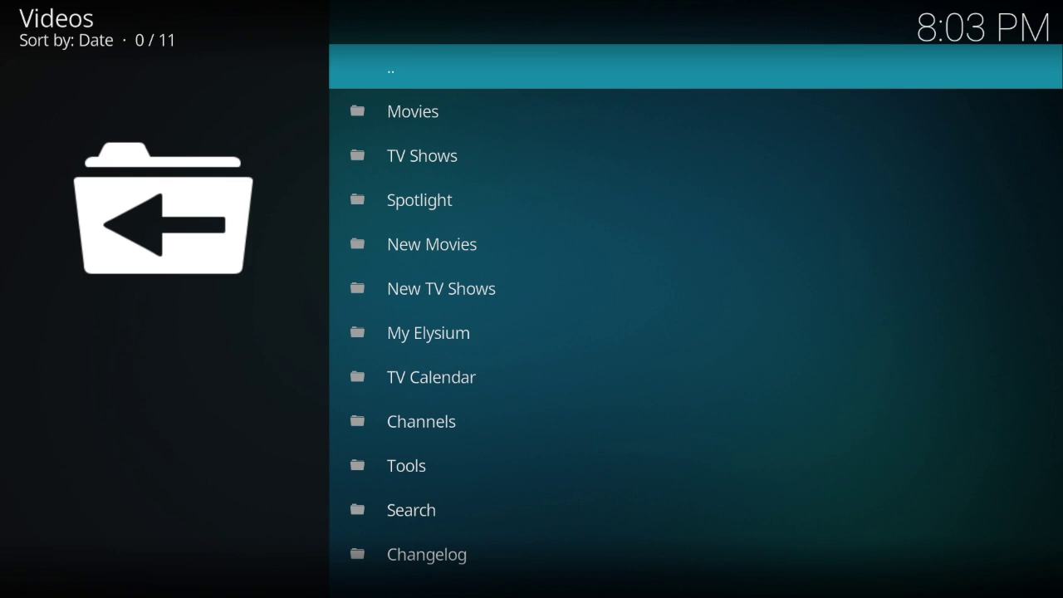
- In Elysium, open TV Shows > Networks and select HBO
{"action": "key", "text": "Down"}
{"action": "key", "text": "Down"}
{"action": "key", "text": "Return"}
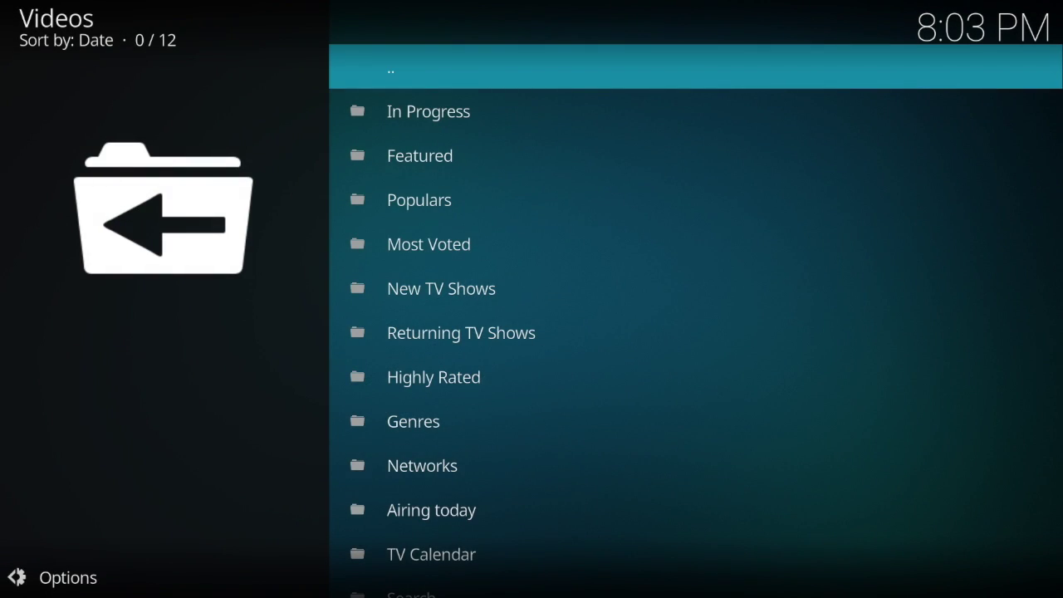
{"action": "key", "text": "Down"}
{"action": "key", "text": "Down"}
{"action": "key", "text": "Down"}
{"action": "key", "text": "Down"}
{"action": "key", "text": "Down"}
{"action": "key", "text": "Down"}
{"action": "key", "text": "Down"}
{"action": "key", "text": "Down"}
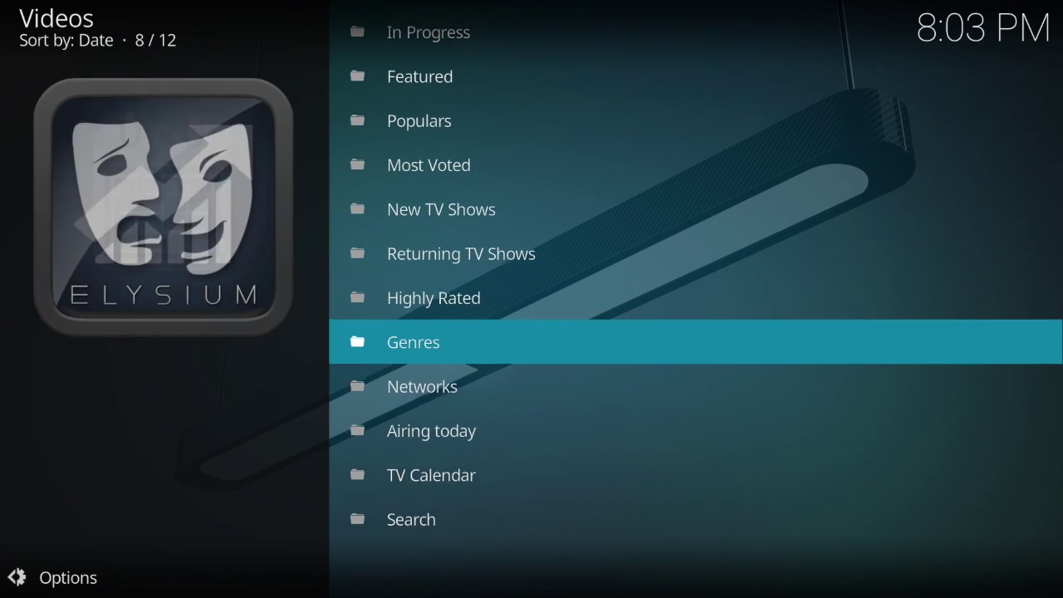
{"action": "key", "text": "Down"}
{"action": "key", "text": "Return"}
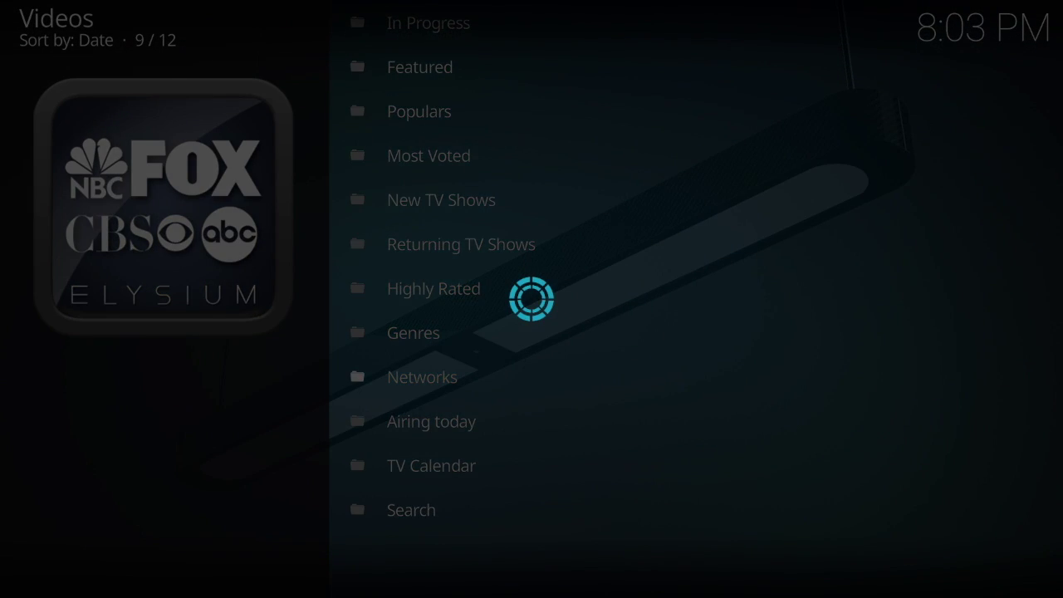
{"action": "key", "text": "Down"}
{"action": "key", "text": "Down"}
{"action": "key", "text": "Down"}
{"action": "key", "text": "Down"}
{"action": "key", "text": "Down"}
{"action": "key", "text": "Down"}
{"action": "key", "text": "Down"}
{"action": "key", "text": "Down"}
{"action": "key", "text": "Down"}
{"action": "key", "text": "Down"}
{"action": "key", "text": "Down"}
{"action": "key", "text": "Down"}
{"action": "key", "text": "Down"}
{"action": "key", "text": "Down"}
{"action": "key", "text": "Down"}
{"action": "key", "text": "Down"}
{"action": "key", "text": "Down"}
{"action": "key", "text": "Down"}
{"action": "key", "text": "Down"}
{"action": "key", "text": "Down"}
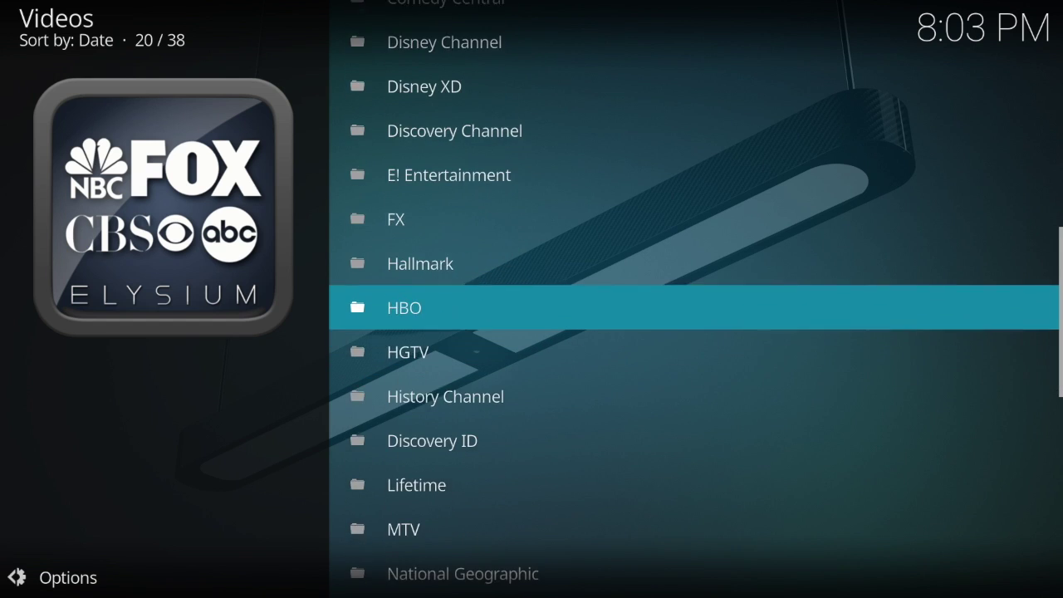
{"action": "key", "text": "Return"}
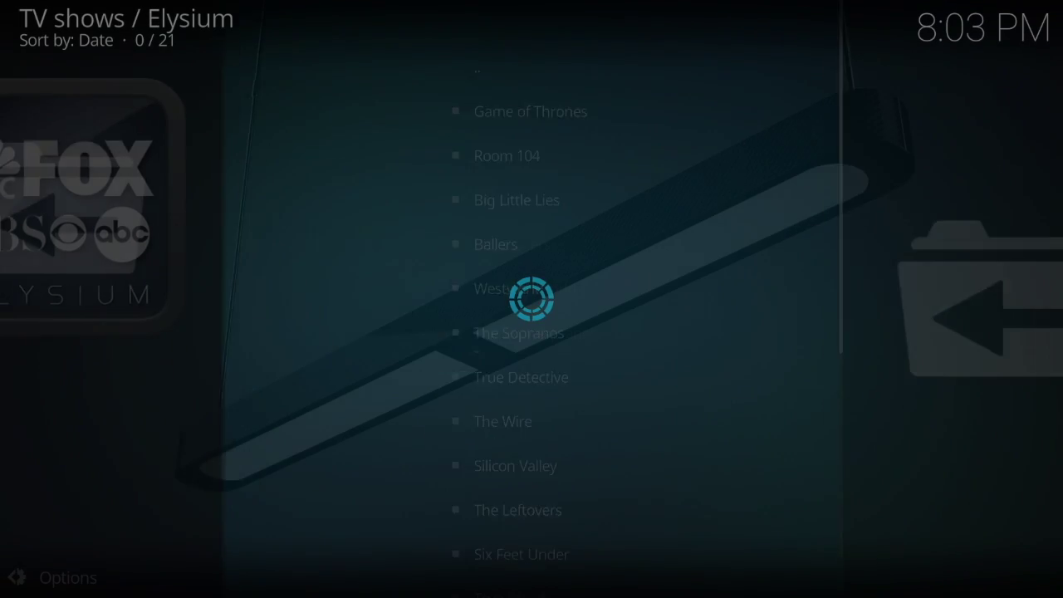
- Open Game of Thrones Season 7 and highlight episode 7x01 Dragonstone
{"action": "key", "text": "Down"}
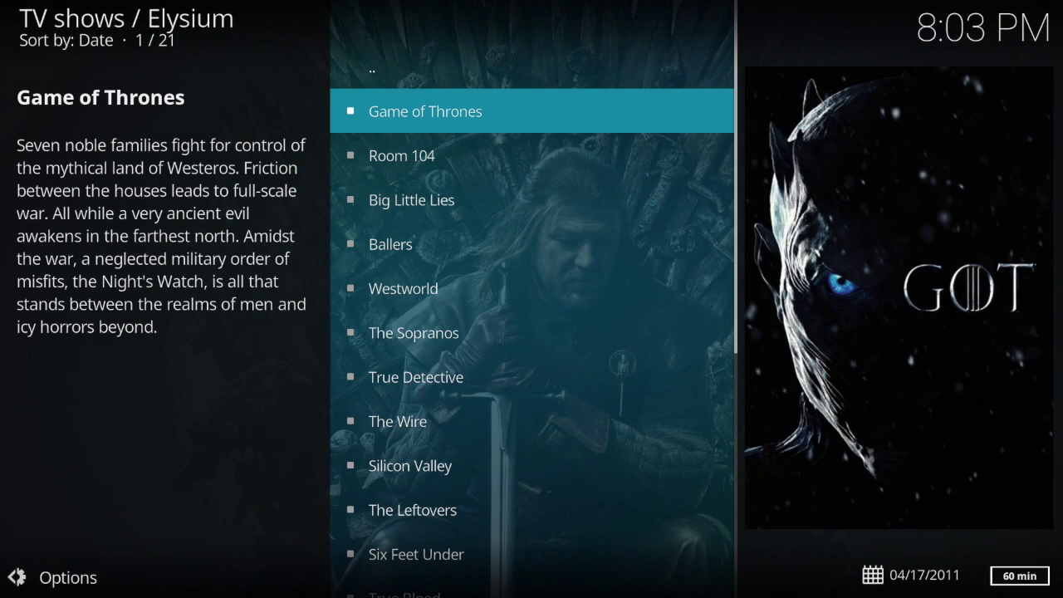
{"action": "key", "text": "Return"}
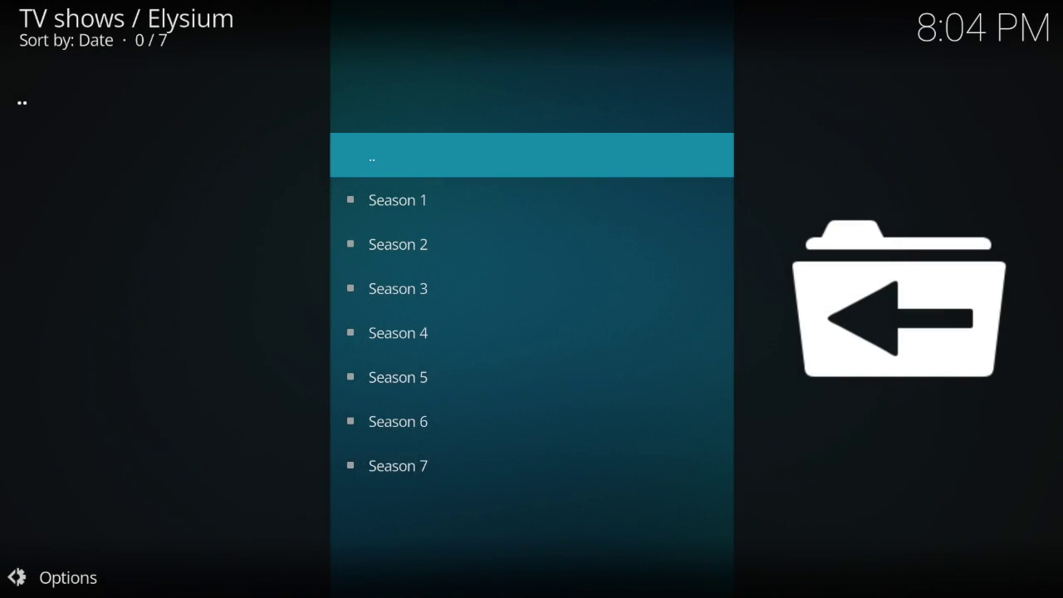
{"action": "key", "text": "Return"}
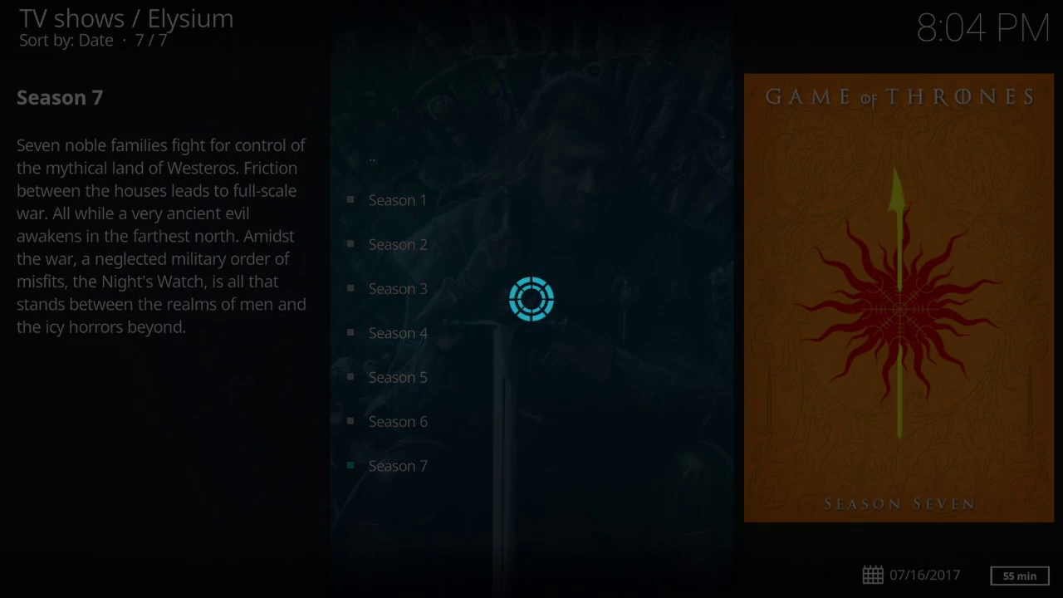
{"action": "key", "text": "Down"}
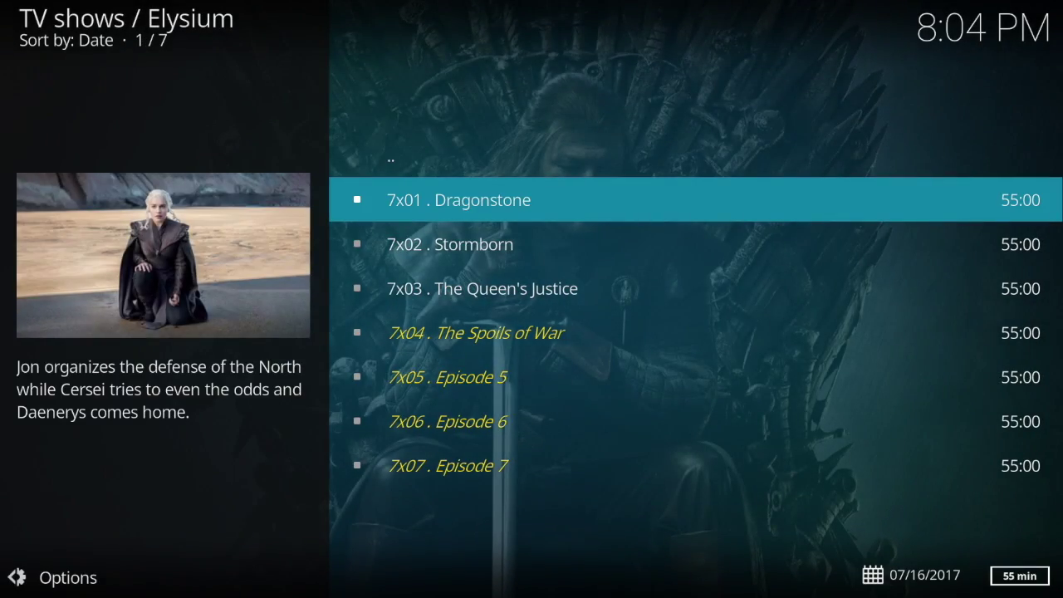
- Start streaming 7x01 Dragonstone, then stop it to return to the Season 7 episode list
{"action": "key", "text": "Return"}
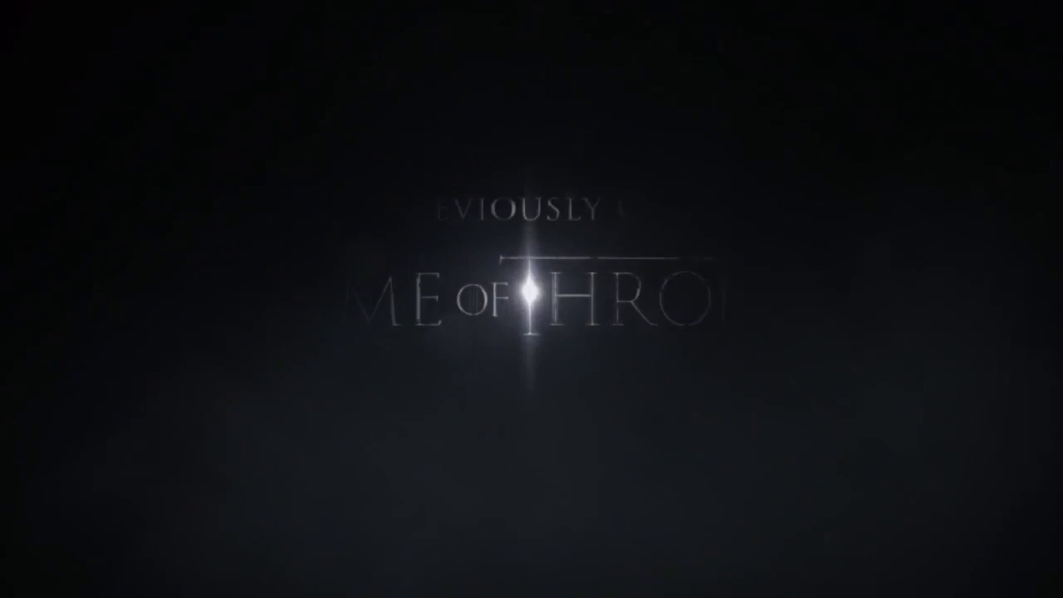
{"action": "mouse_move", "coordinate": [529, 372]}
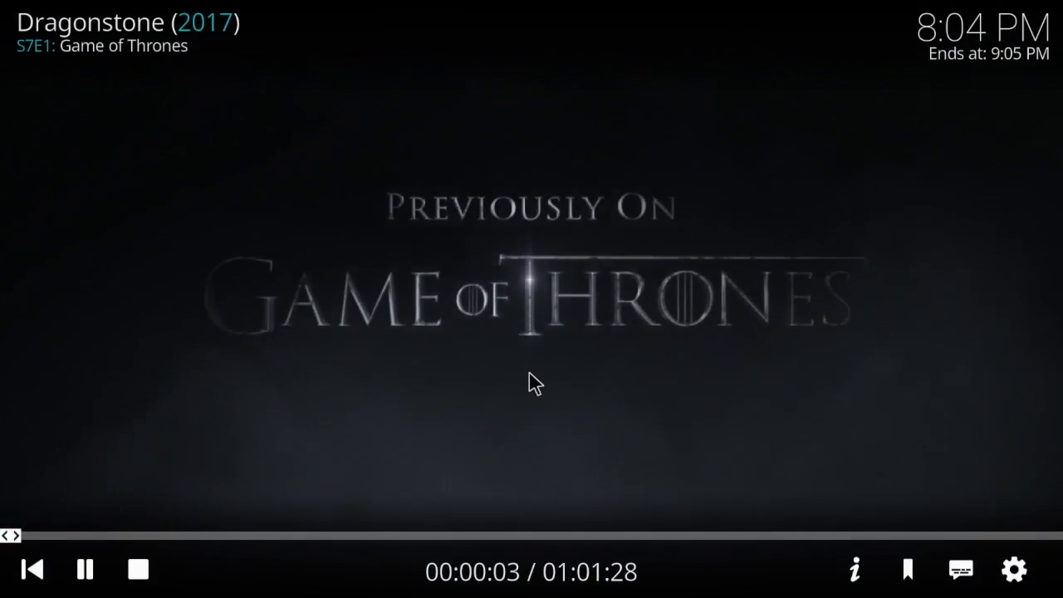
{"action": "left_click", "coordinate": [140, 571]}
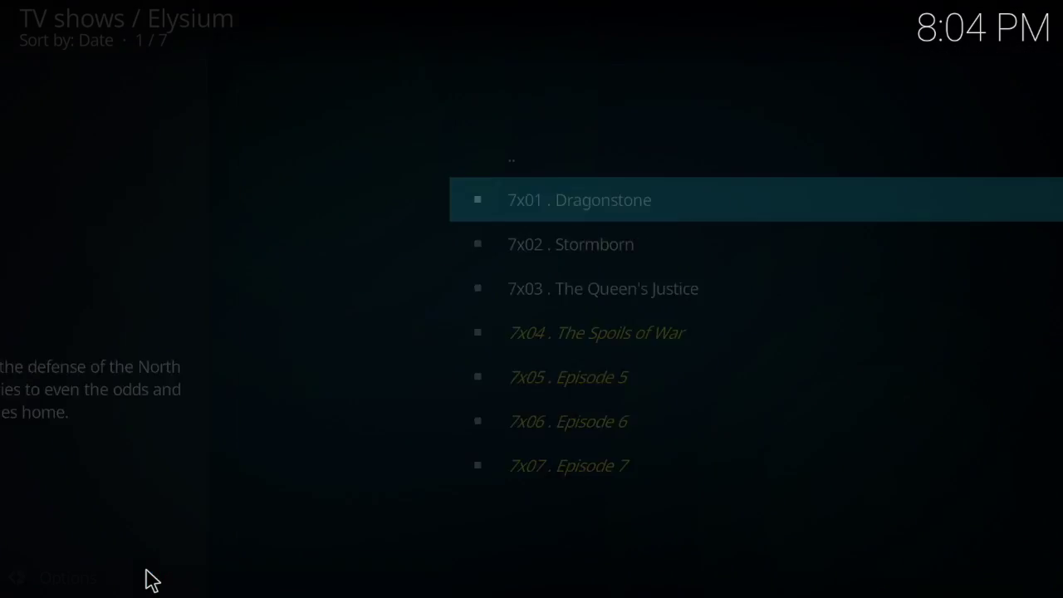